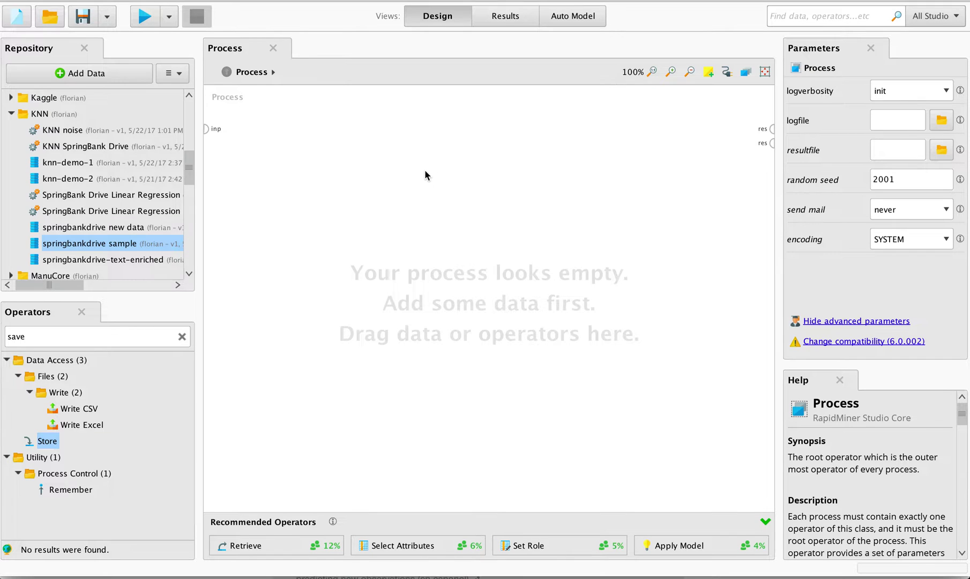
Add the springbankdrive sample data set to the process with its output connected to the first result port, and run it.
{"action": "left_click_drag", "start_coordinate": [81, 244], "coordinate": [260, 136]}
{"action": "left_click", "coordinate": [296, 129]}
{"action": "left_click", "coordinate": [771, 128]}
{"action": "left_click", "coordinate": [144, 16]}
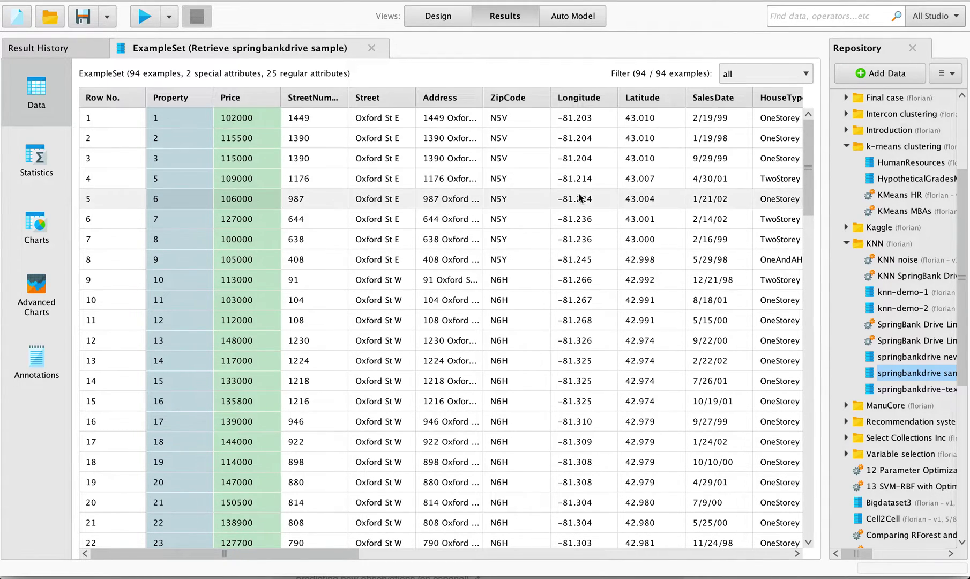
Examine the springbankdrive sample records, close their results and return to the process design.
{"action": "left_click_drag", "start_coordinate": [325, 555], "coordinate": [274, 554]}
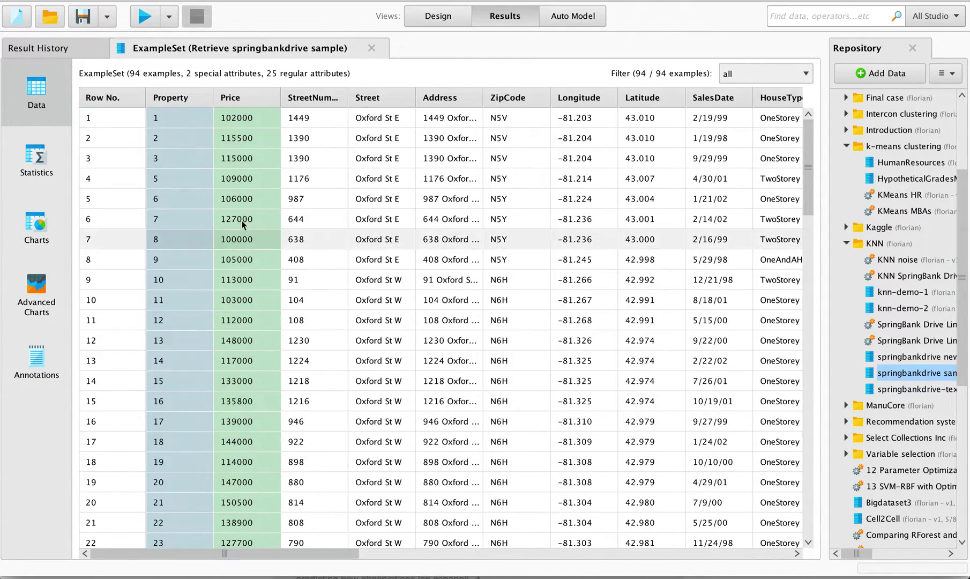
{"action": "left_click", "coordinate": [372, 48]}
{"action": "left_click", "coordinate": [437, 15]}
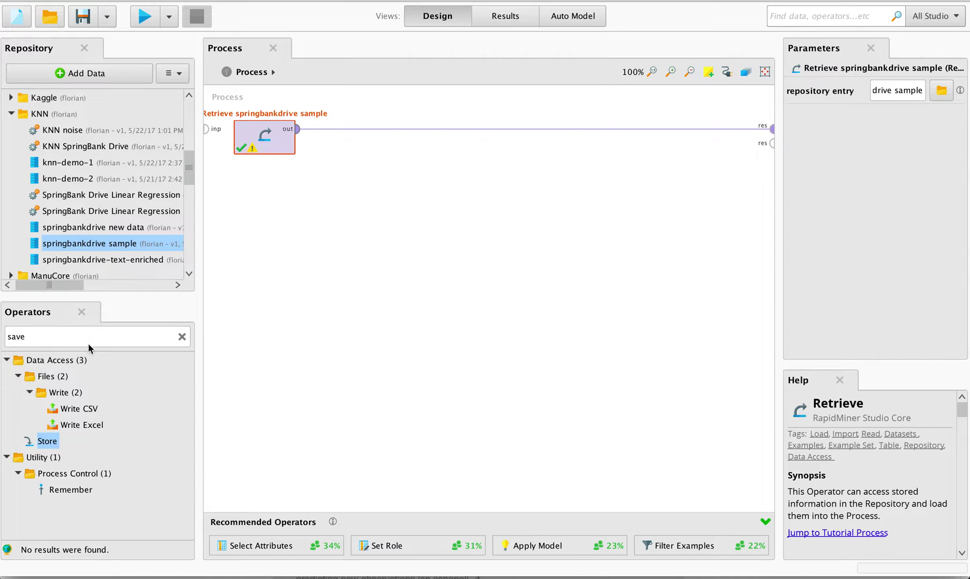
Find the Cross Validation operator and insert it on the connection between the retrieved data and the result port.
{"action": "double_click", "coordinate": [114, 339]}
{"action": "left_click", "coordinate": [181, 336]}
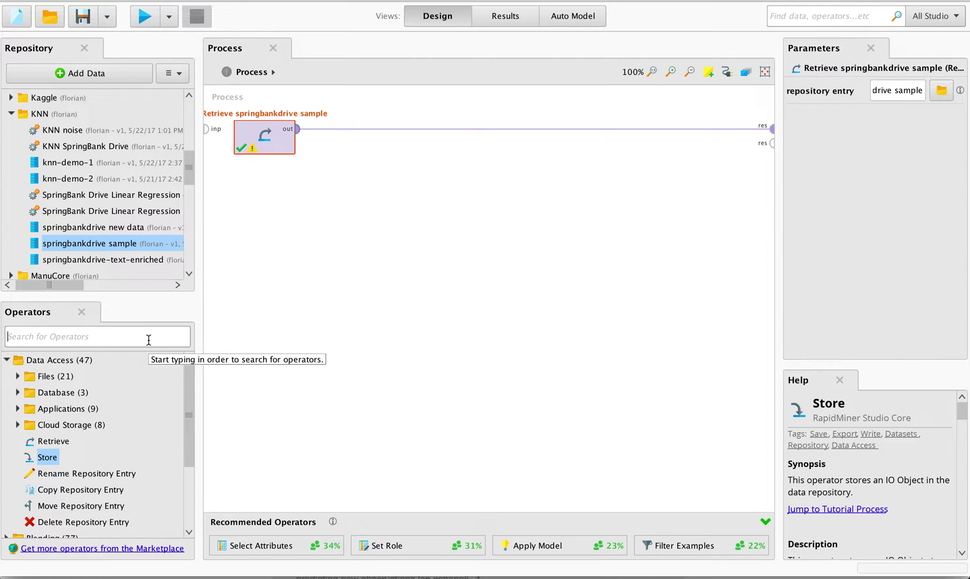
{"action": "type", "text": "cross"}
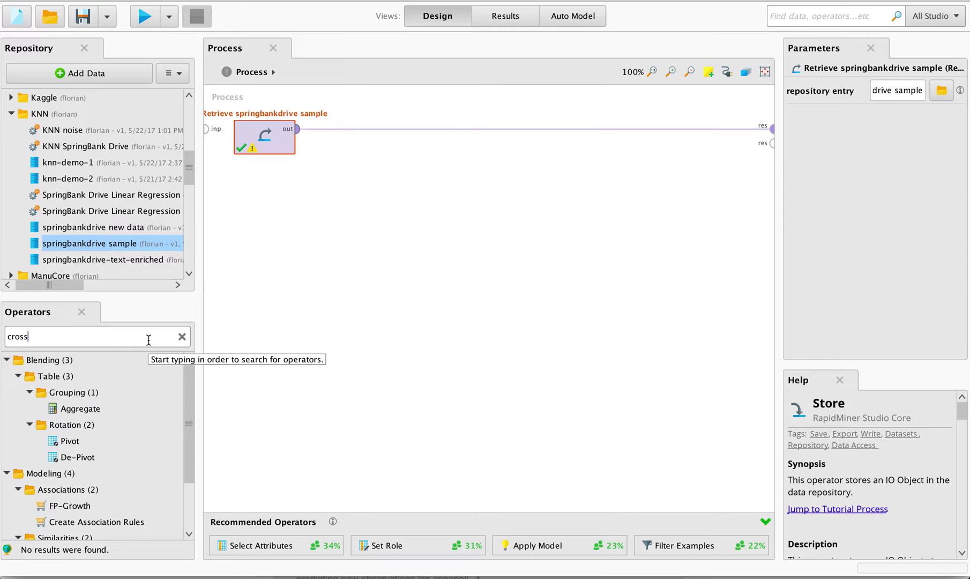
{"action": "type", "text": "vali"}
{"action": "left_click_drag", "start_coordinate": [81, 376], "coordinate": [451, 146]}
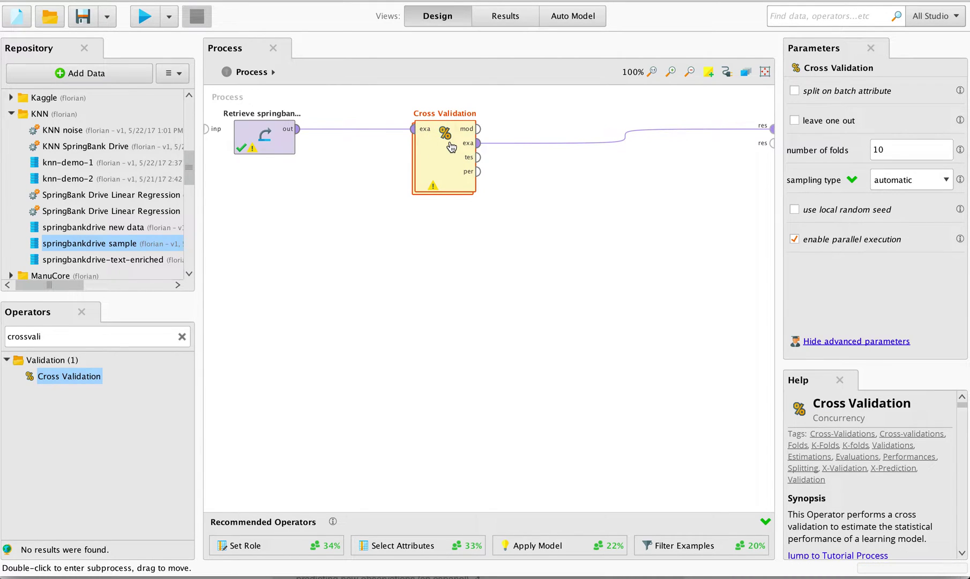
Inside Cross Validation, add a Linear Regression operator to the training area and feed it the training set.
{"action": "double_click", "coordinate": [452, 146]}
{"action": "double_click", "coordinate": [103, 336]}
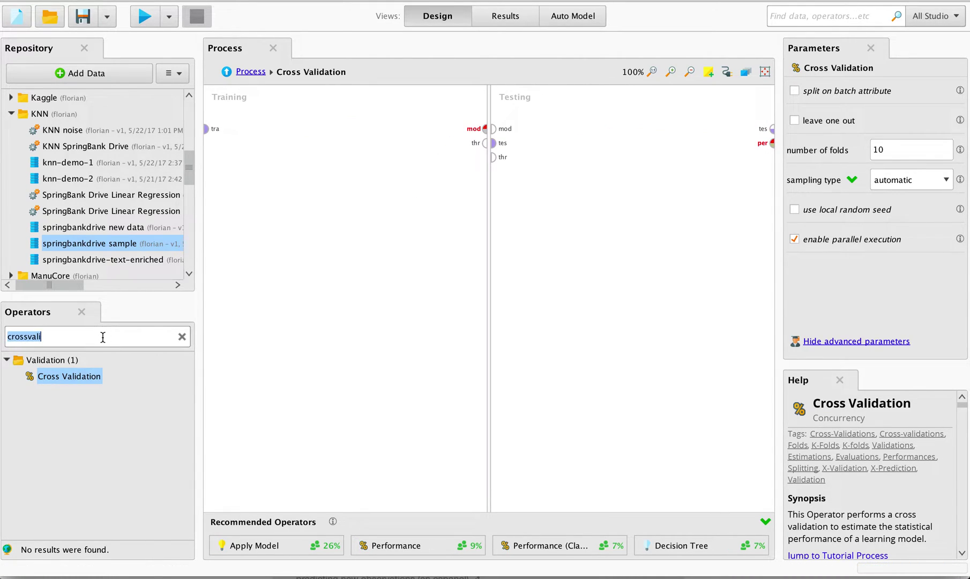
{"action": "type", "text": "linear regression"}
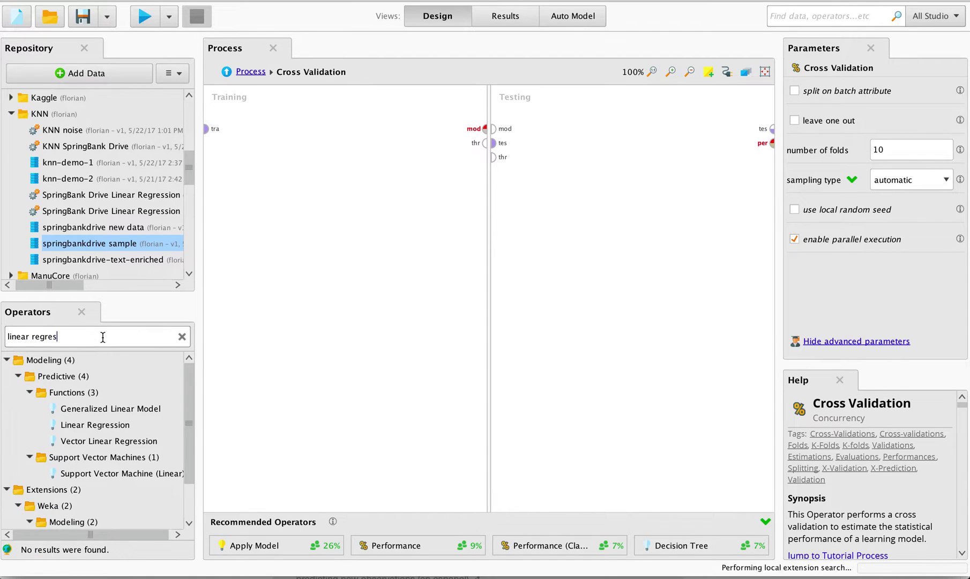
{"action": "left_click_drag", "start_coordinate": [85, 425], "coordinate": [323, 137]}
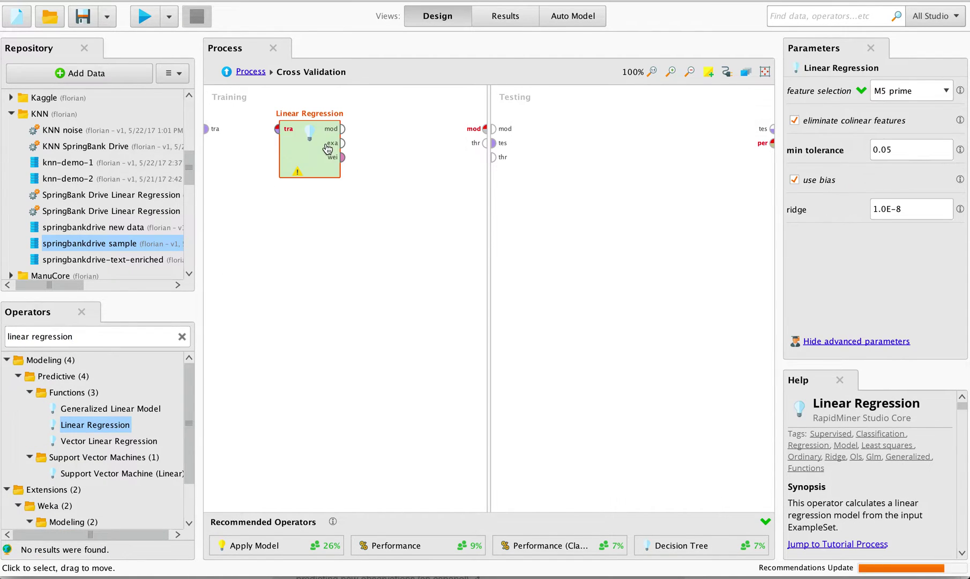
{"action": "left_click", "coordinate": [208, 128]}
{"action": "left_click", "coordinate": [274, 130]}
{"action": "left_click_drag", "start_coordinate": [281, 131], "coordinate": [326, 132]}
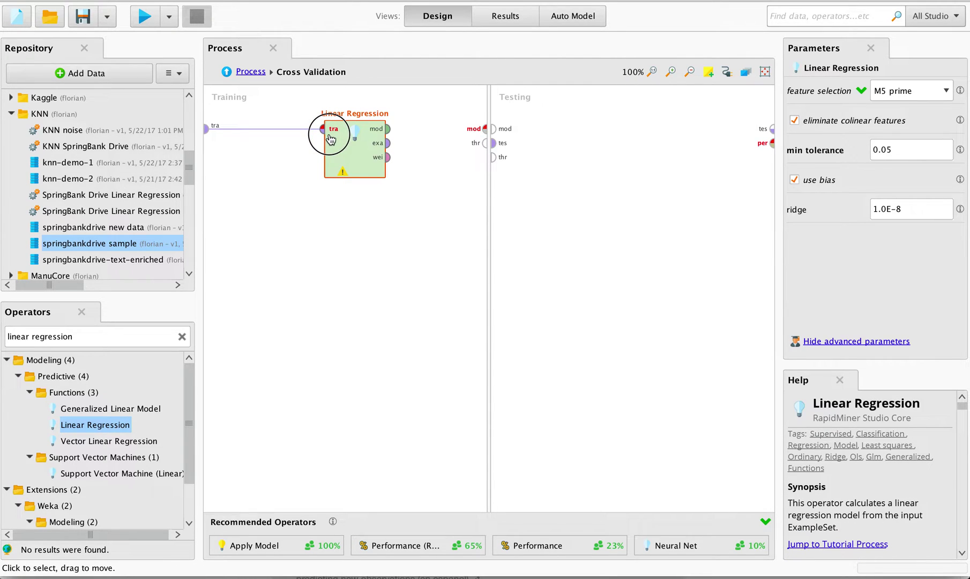
Disable eliminating colinear features for Linear Regression and set its feature selection to none.
{"action": "left_click", "coordinate": [845, 125]}
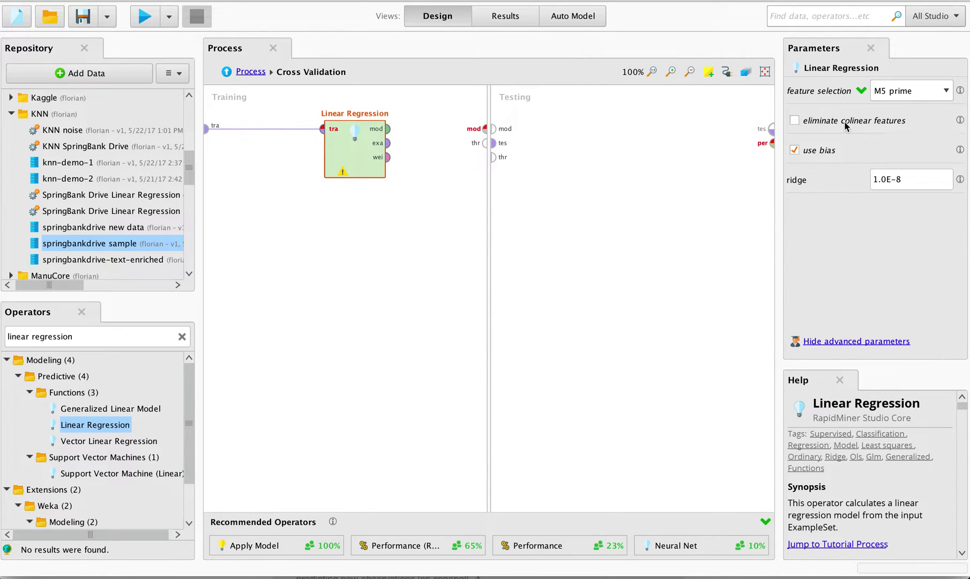
{"action": "left_click", "coordinate": [906, 98]}
{"action": "left_click", "coordinate": [905, 103]}
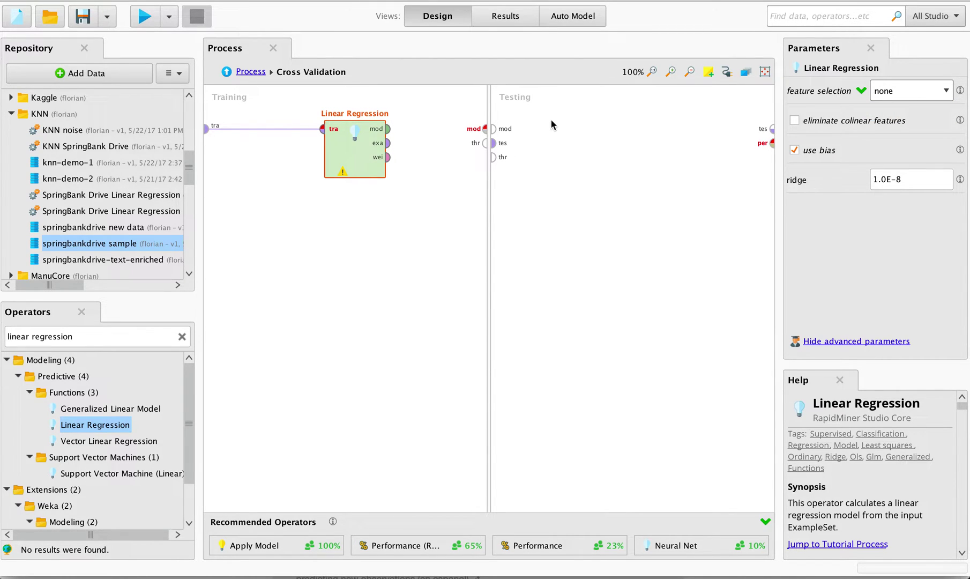
Connect the Linear Regression model output to the model port of the training area.
{"action": "left_click", "coordinate": [388, 129]}
{"action": "left_click", "coordinate": [485, 129]}
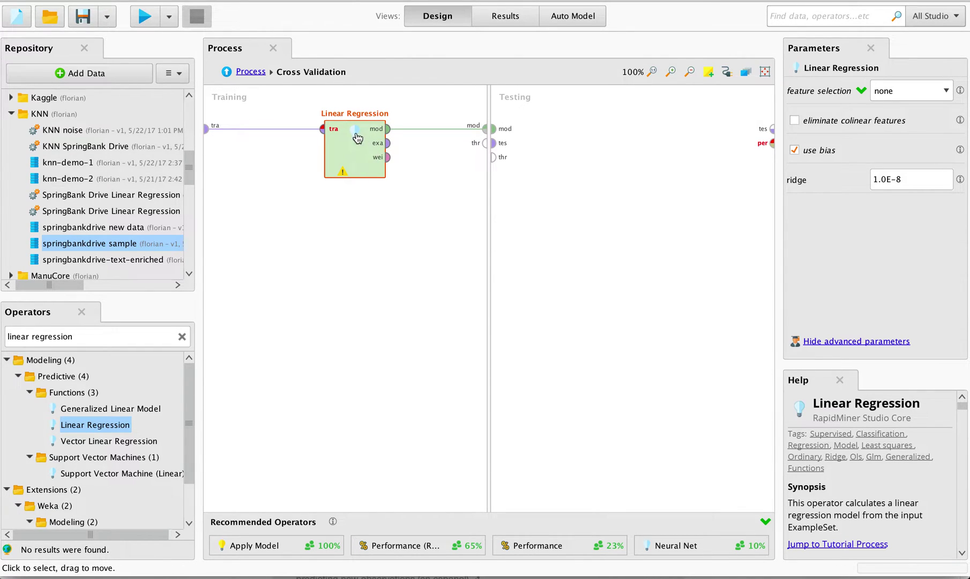
{"action": "mouse_move", "coordinate": [320, 131]}
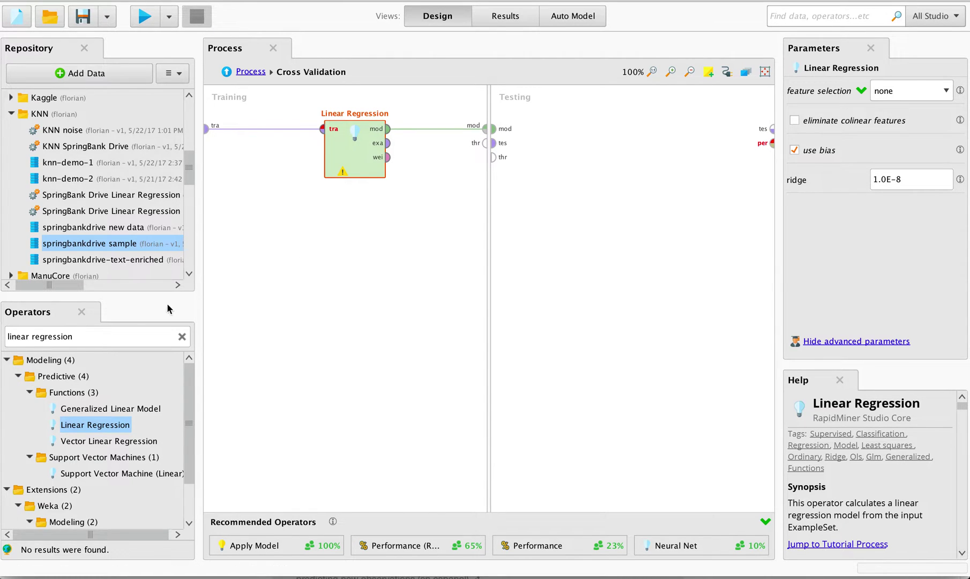
Add an Apply Model operator to the testing area and connect the trained model and the test set to its inputs.
{"action": "left_click", "coordinate": [120, 333]}
{"action": "type", "text": "a"}
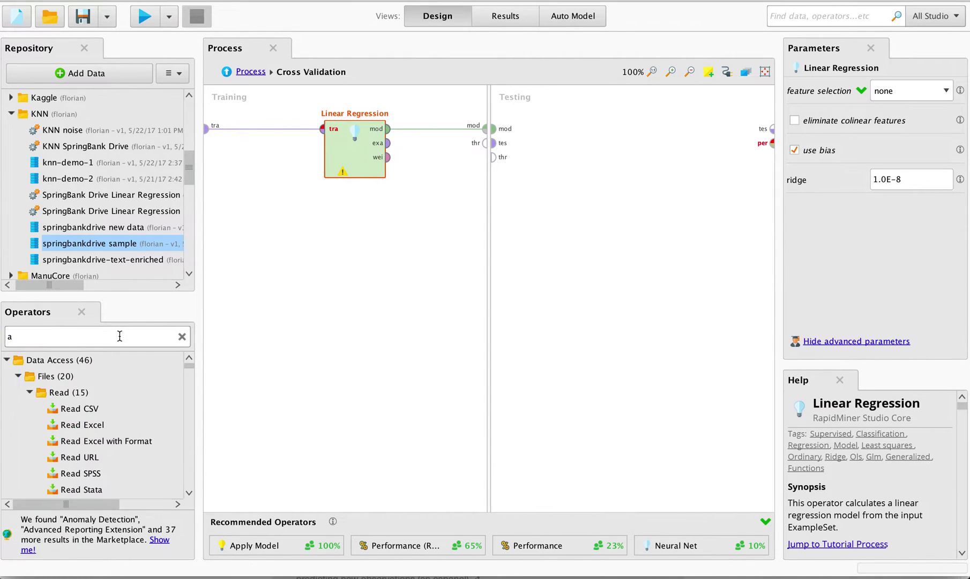
{"action": "type", "text": "pply"}
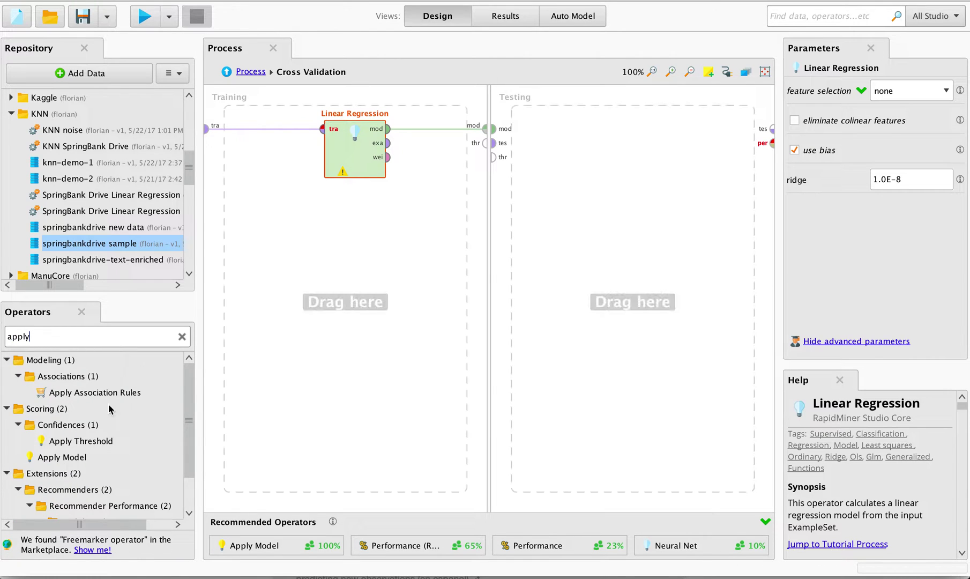
{"action": "left_click_drag", "start_coordinate": [67, 459], "coordinate": [570, 135]}
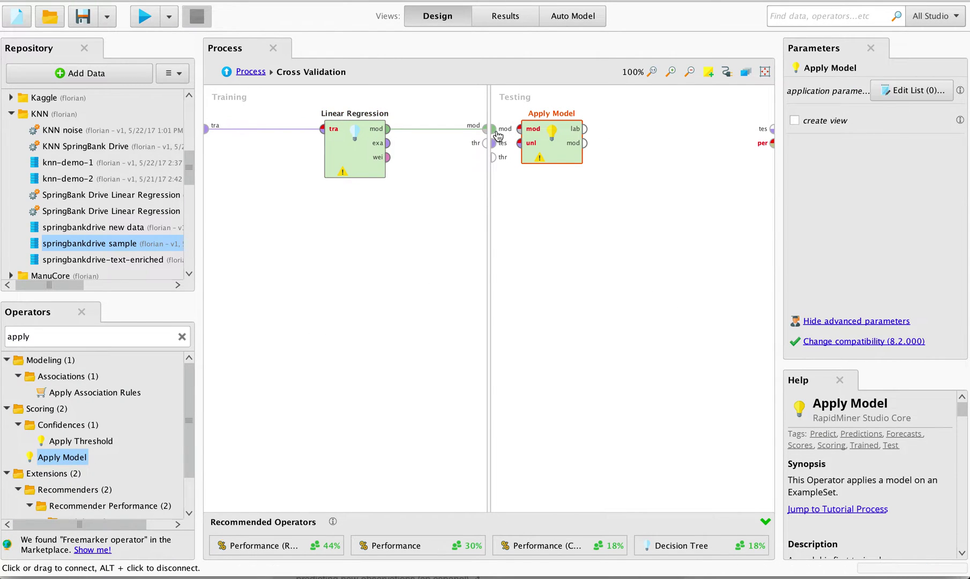
{"action": "left_click", "coordinate": [501, 130]}
{"action": "left_click", "coordinate": [520, 129]}
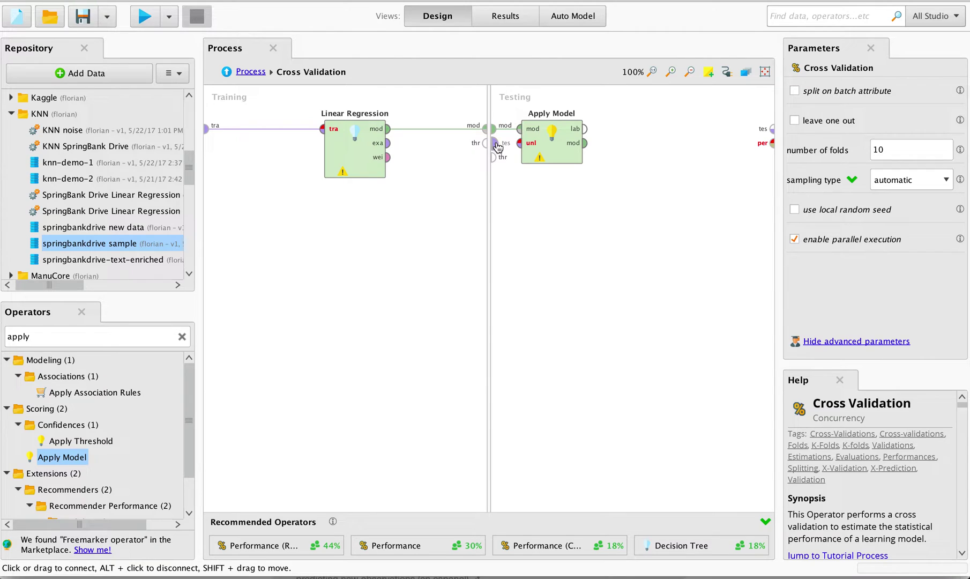
{"action": "left_click", "coordinate": [493, 143]}
{"action": "left_click", "coordinate": [519, 142]}
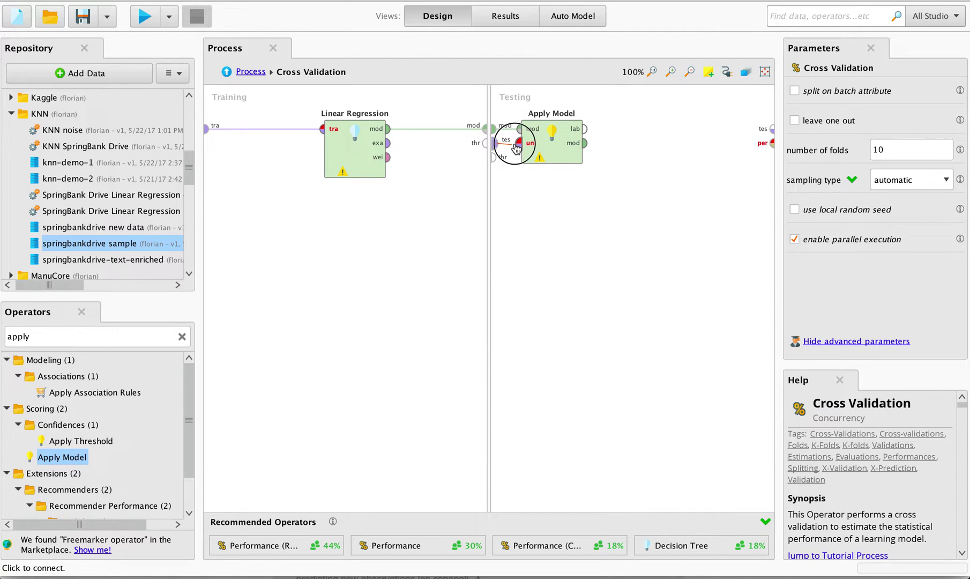
{"action": "left_click", "coordinate": [540, 147]}
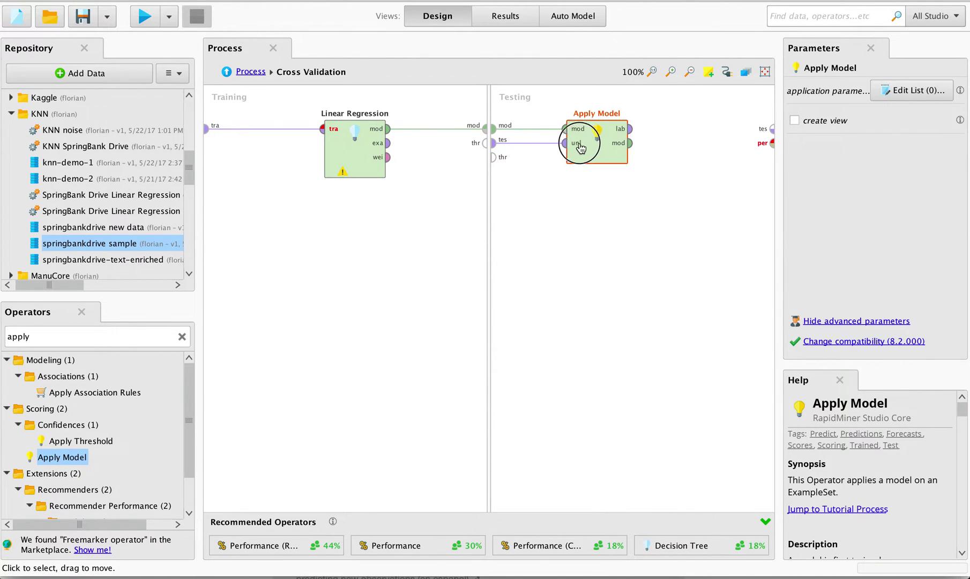
Add Performance (Regression) to the testing area after Apply Model and connect the labelled data output to it.
{"action": "left_click", "coordinate": [142, 335]}
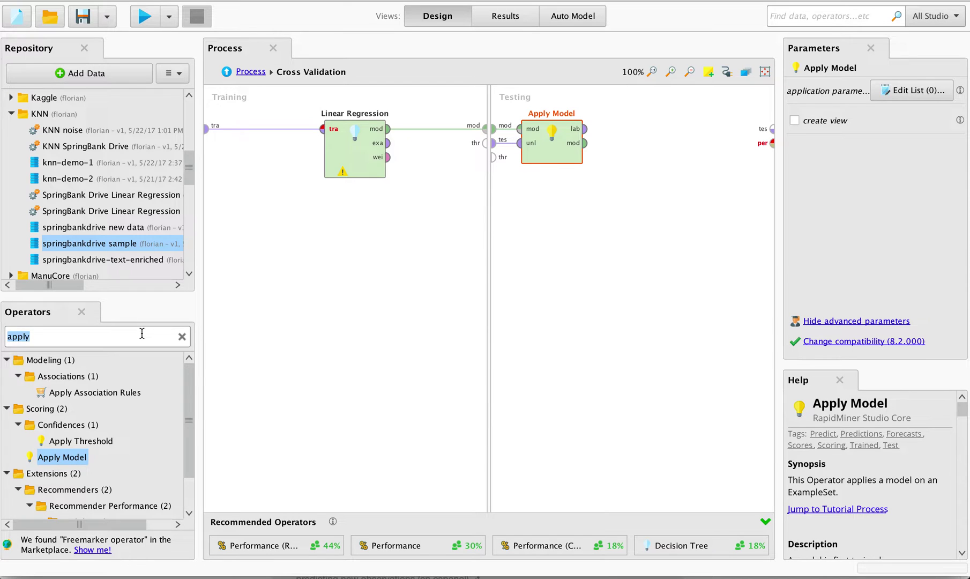
{"action": "type", "text": "perform"}
{"action": "key", "text": "BackSpace"}
{"action": "key", "text": "BackSpace"}
{"action": "type", "text": "m"}
{"action": "key", "text": "BackSpace"}
{"action": "type", "text": "rmance"}
{"action": "left_click_drag", "start_coordinate": [131, 439], "coordinate": [635, 142]}
{"action": "left_click", "coordinate": [679, 142]}
{"action": "left_click", "coordinate": [585, 128]}
{"action": "left_click", "coordinate": [609, 130]}
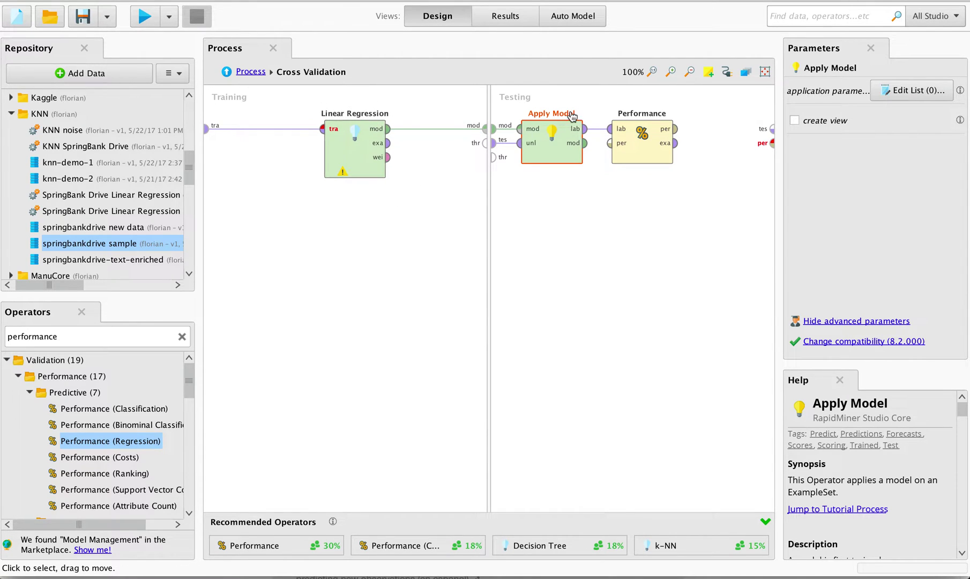
Connect the performance and example outputs of the Performance operator to the testing area's performance and test result ports.
{"action": "left_click", "coordinate": [647, 144]}
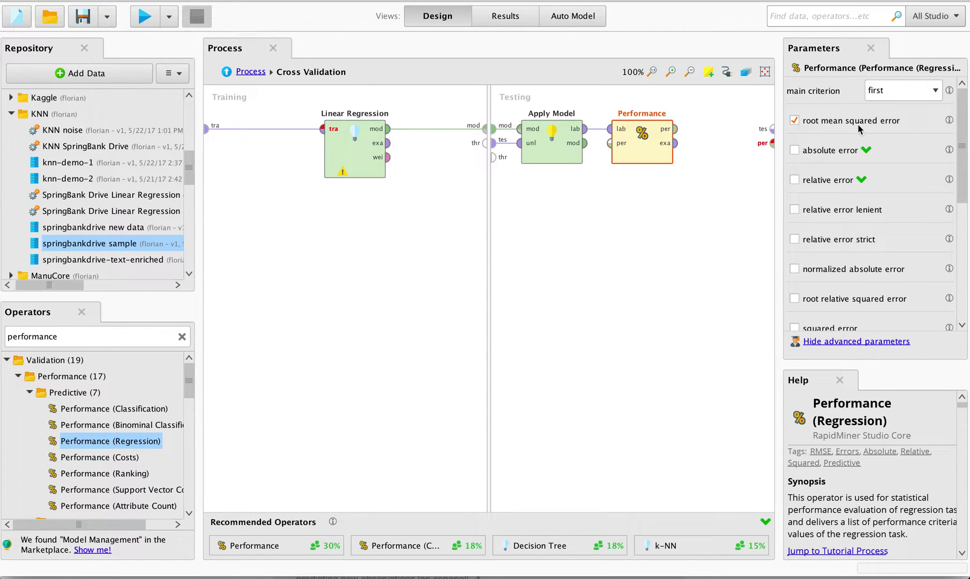
{"action": "scroll", "coordinate": [906, 209], "scroll_direction": "down", "scroll_amount": 3}
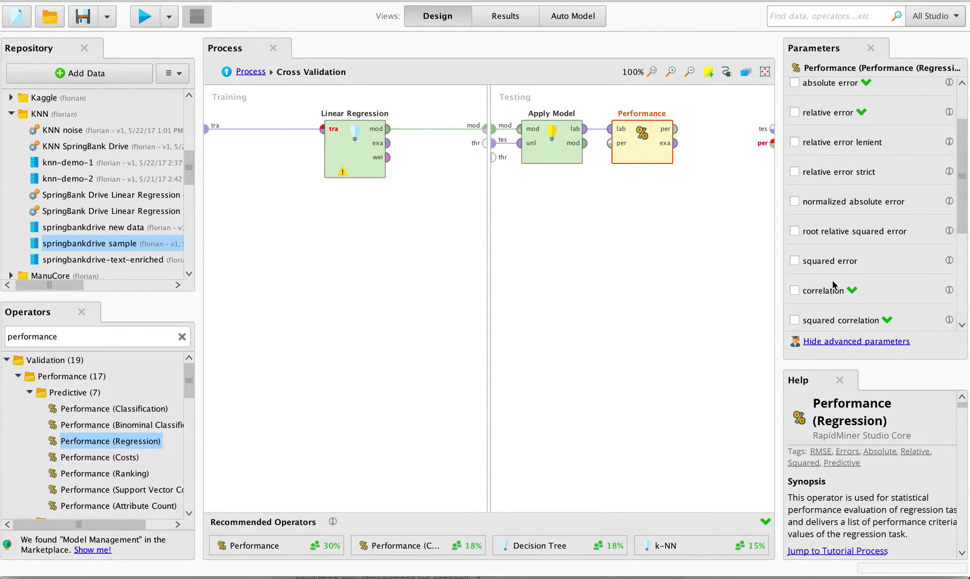
{"action": "scroll", "coordinate": [804, 284], "scroll_direction": "down", "scroll_amount": 1}
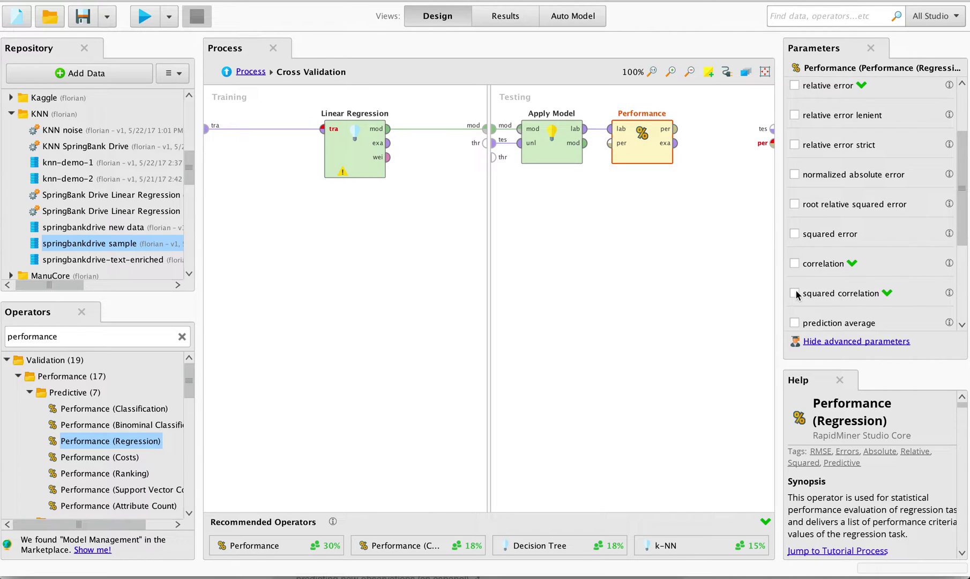
{"action": "scroll", "coordinate": [901, 268], "scroll_direction": "up", "scroll_amount": 5}
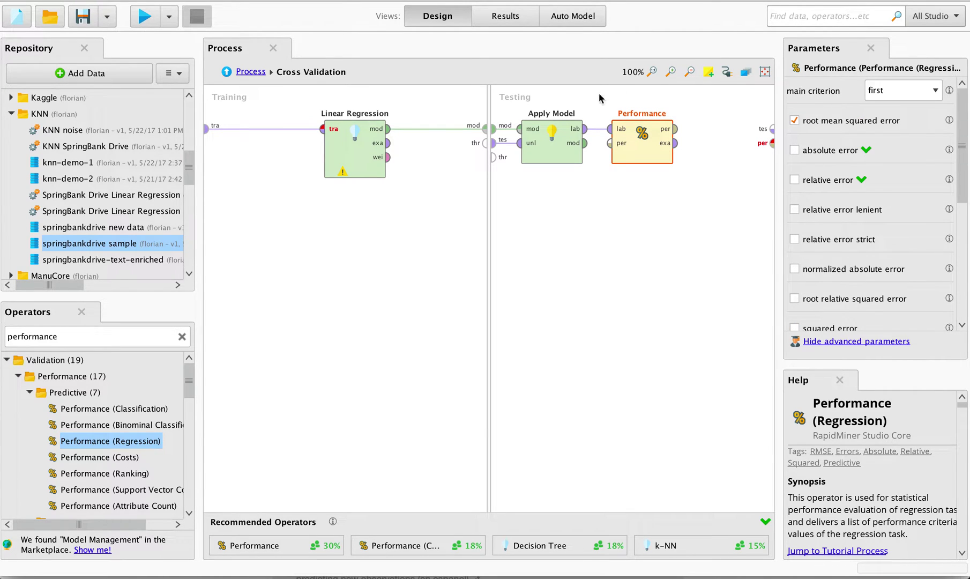
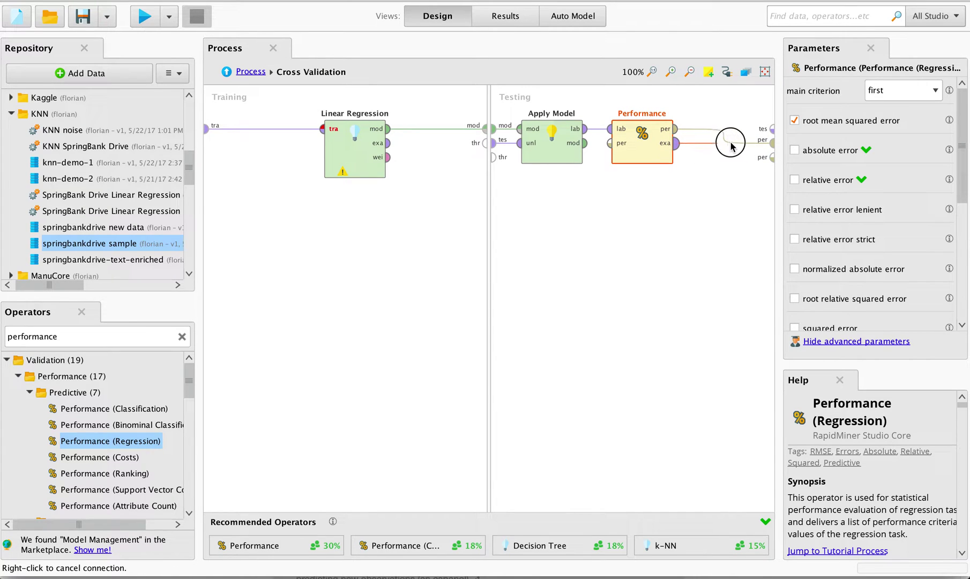
{"action": "left_click", "coordinate": [771, 129]}
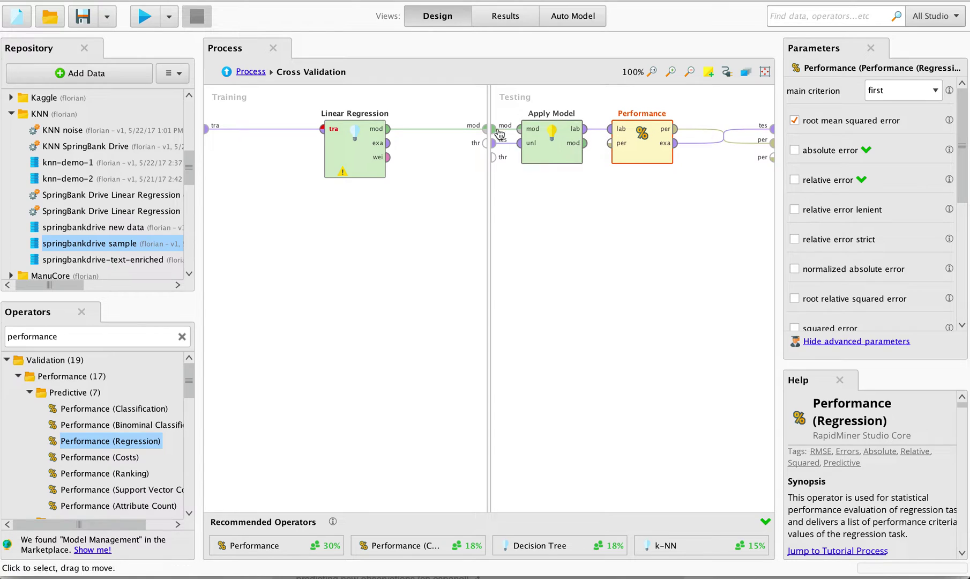
Inspect the Cross Validation warning down to its source in Linear Regression, dismiss it and return to the main process.
{"action": "left_click", "coordinate": [243, 72]}
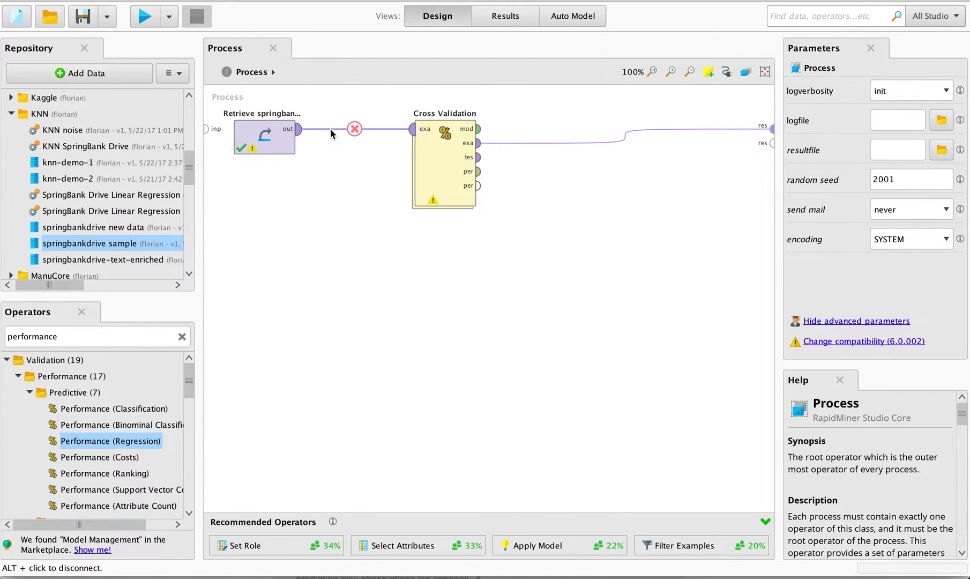
{"action": "left_click", "coordinate": [437, 205]}
{"action": "left_click", "coordinate": [435, 203]}
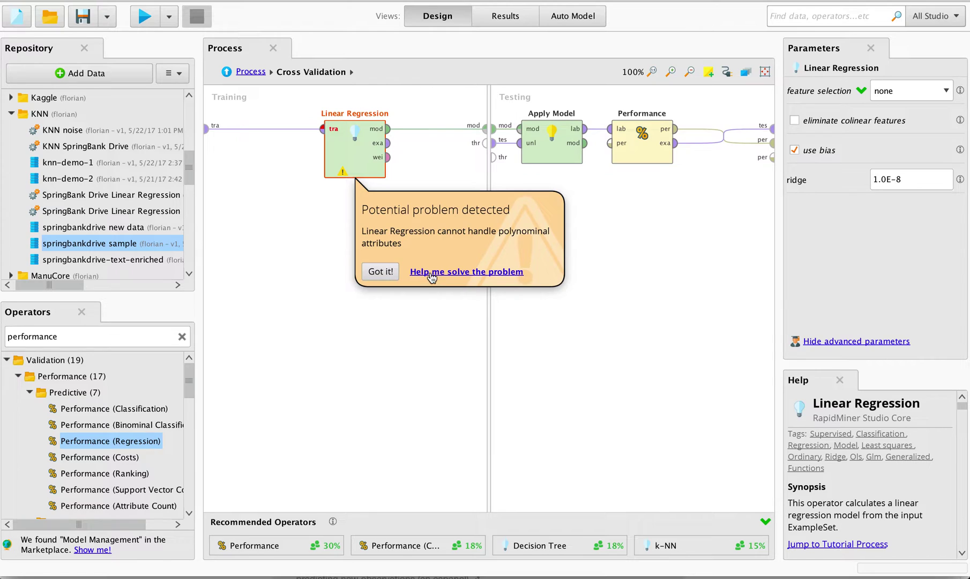
{"action": "left_click", "coordinate": [380, 271]}
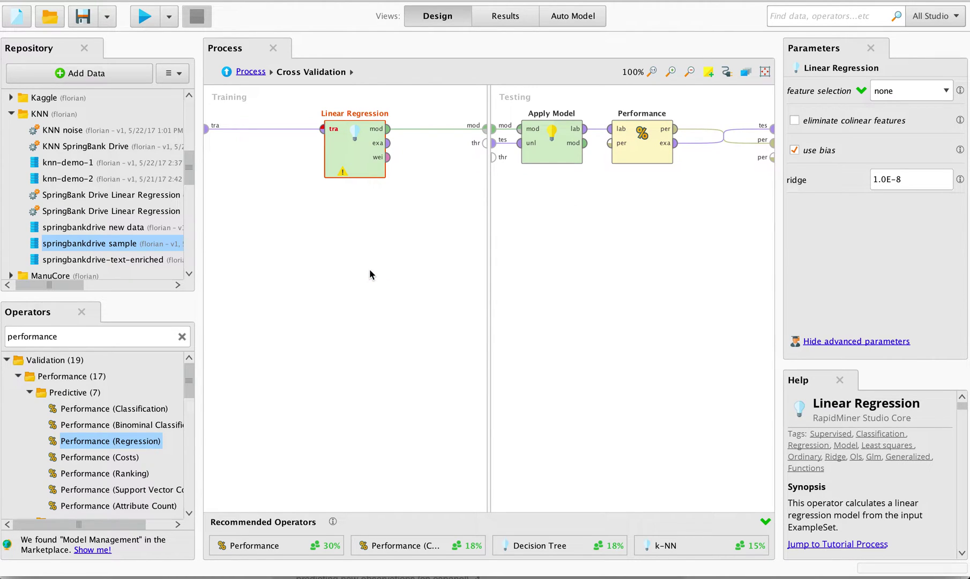
{"action": "left_click", "coordinate": [255, 75]}
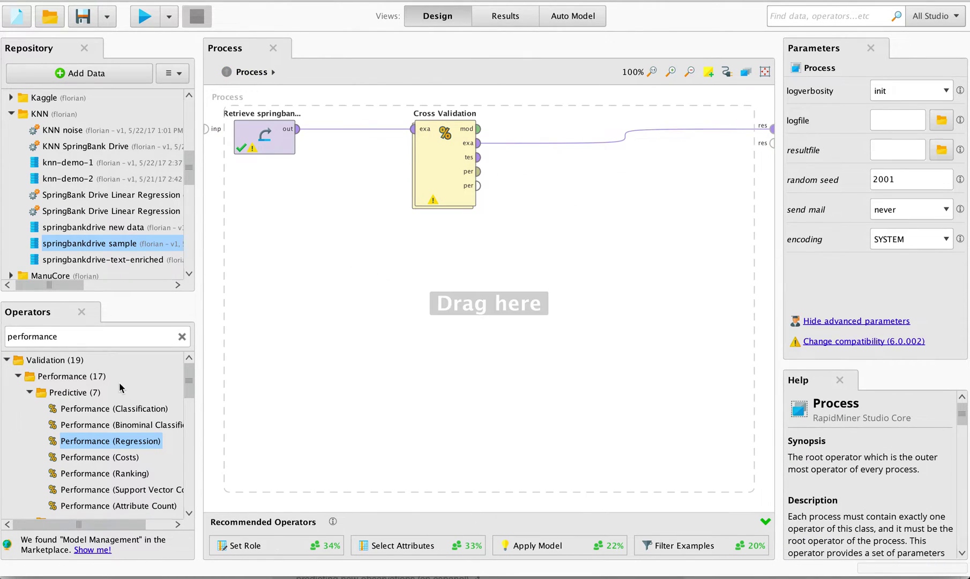
Find the Nominal to Numerical operator and insert it between the retrieved data and Cross Validation.
{"action": "left_click", "coordinate": [128, 337]}
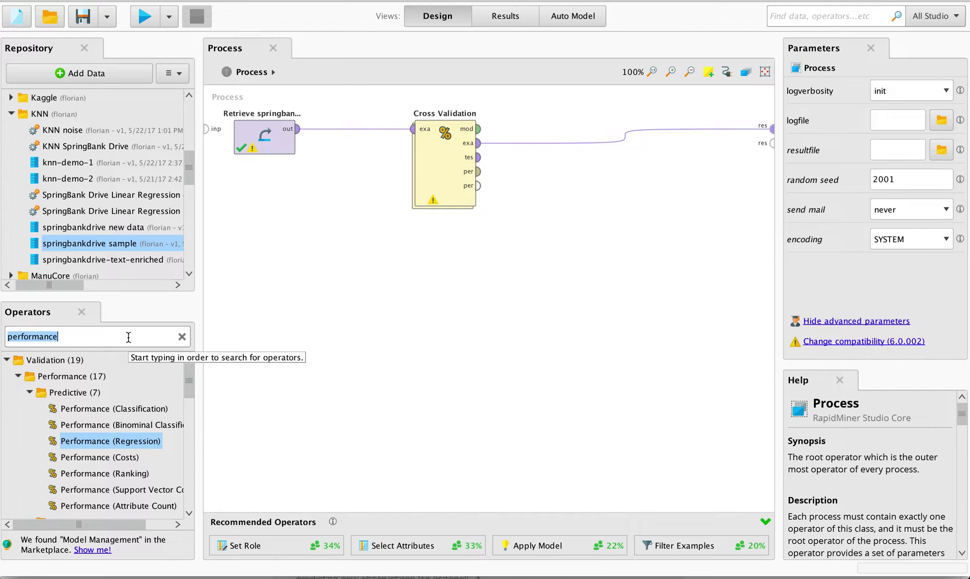
{"action": "type", "text": "nominal"}
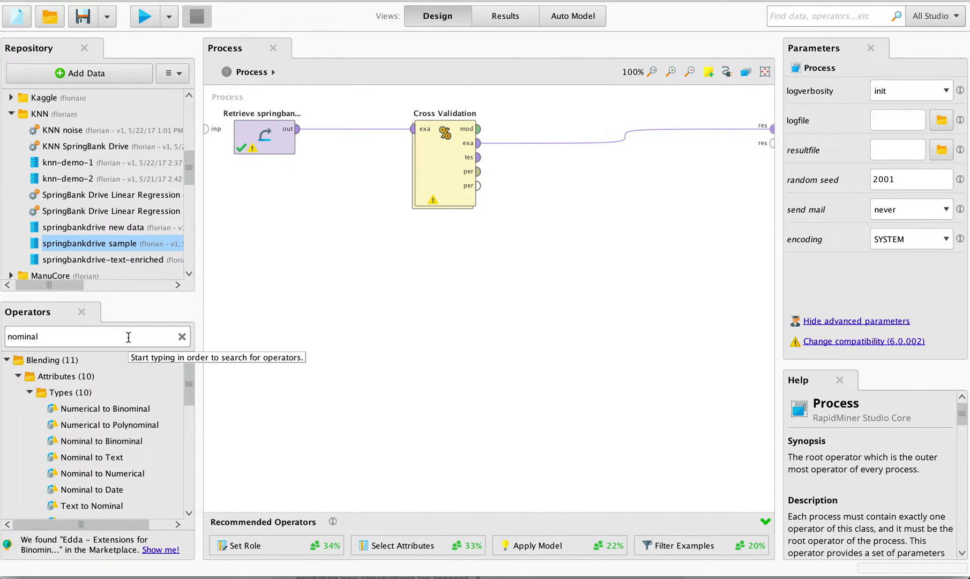
{"action": "scroll", "coordinate": [108, 439], "scroll_direction": "down", "scroll_amount": 2}
{"action": "left_click", "coordinate": [103, 447]}
{"action": "left_click_drag", "start_coordinate": [103, 446], "coordinate": [360, 145]}
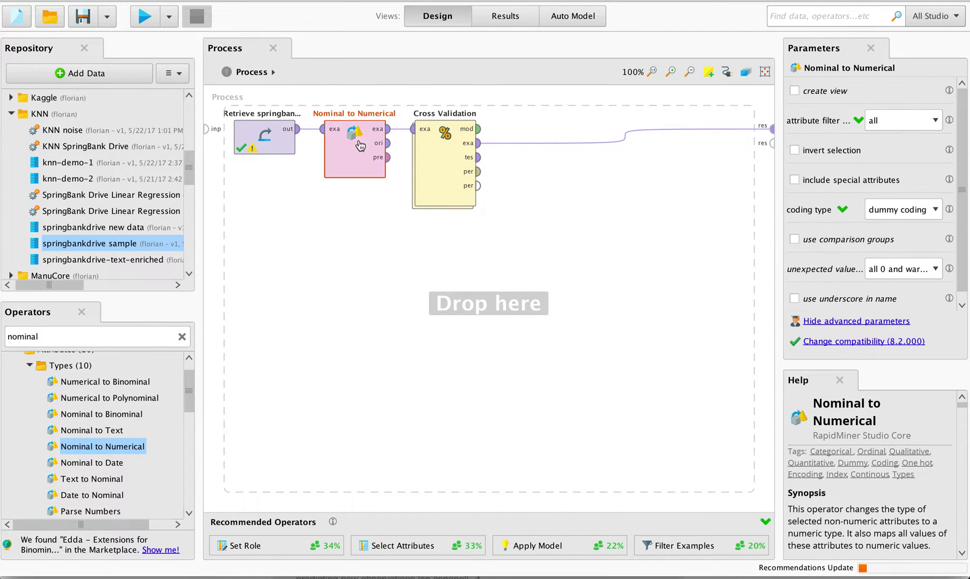
Space out Nominal to Numerical and Cross Validation, and connect Cross Validation's model, test result and first performance outputs to the process result ports.
{"action": "left_click_drag", "start_coordinate": [434, 140], "coordinate": [485, 155]}
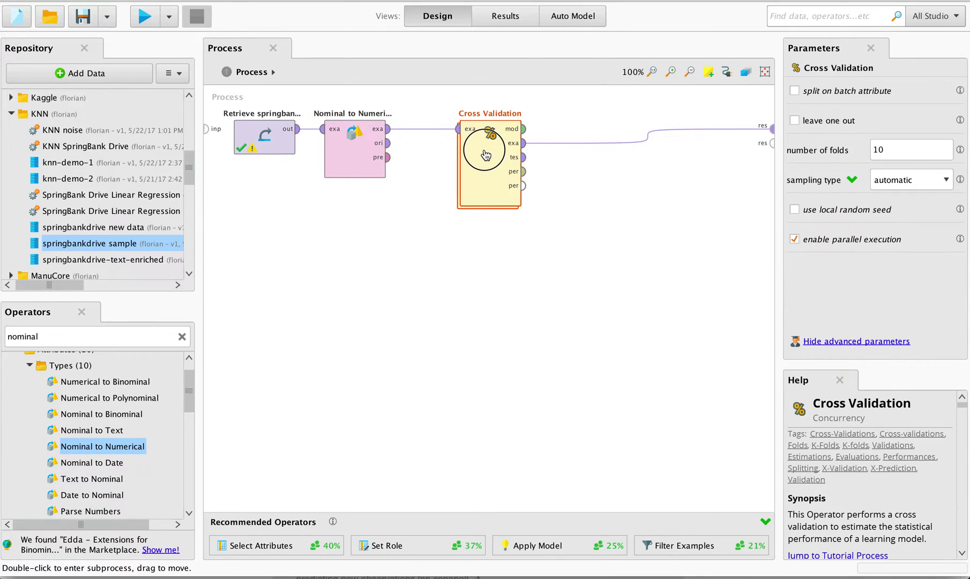
{"action": "left_click_drag", "start_coordinate": [354, 152], "coordinate": [382, 150]}
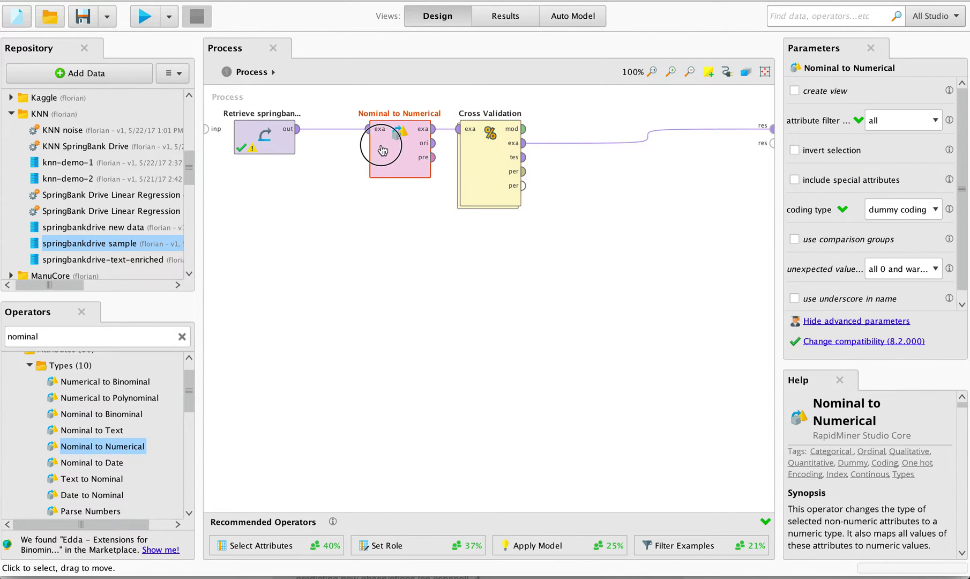
{"action": "left_click", "coordinate": [523, 128]}
{"action": "left_click", "coordinate": [773, 129]}
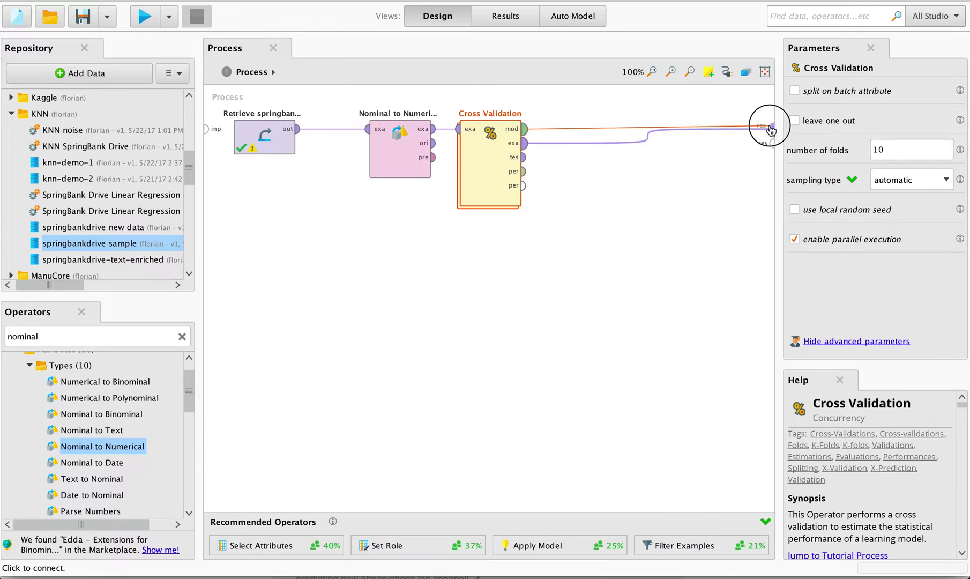
{"action": "left_click", "coordinate": [523, 158]}
{"action": "left_click", "coordinate": [771, 143]}
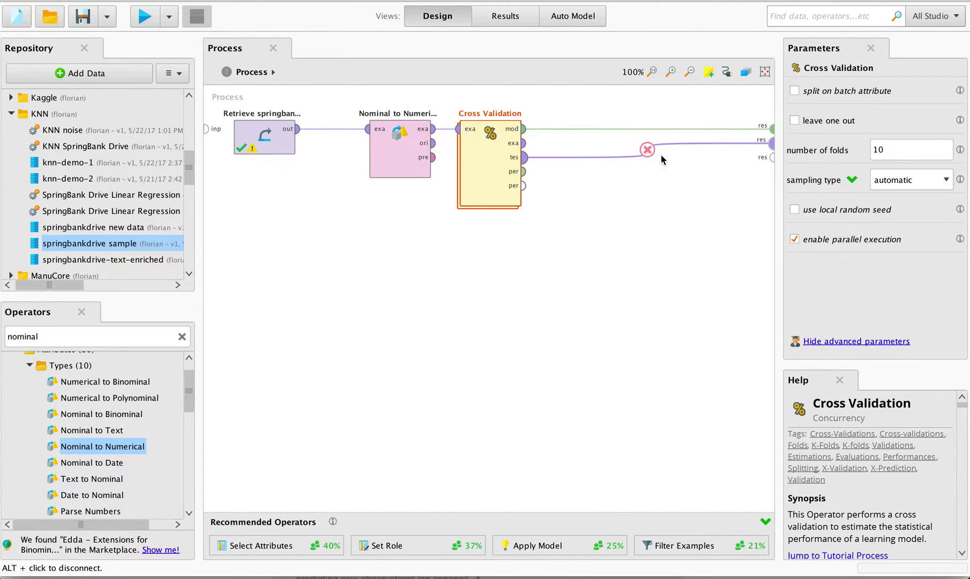
{"action": "left_click", "coordinate": [524, 171]}
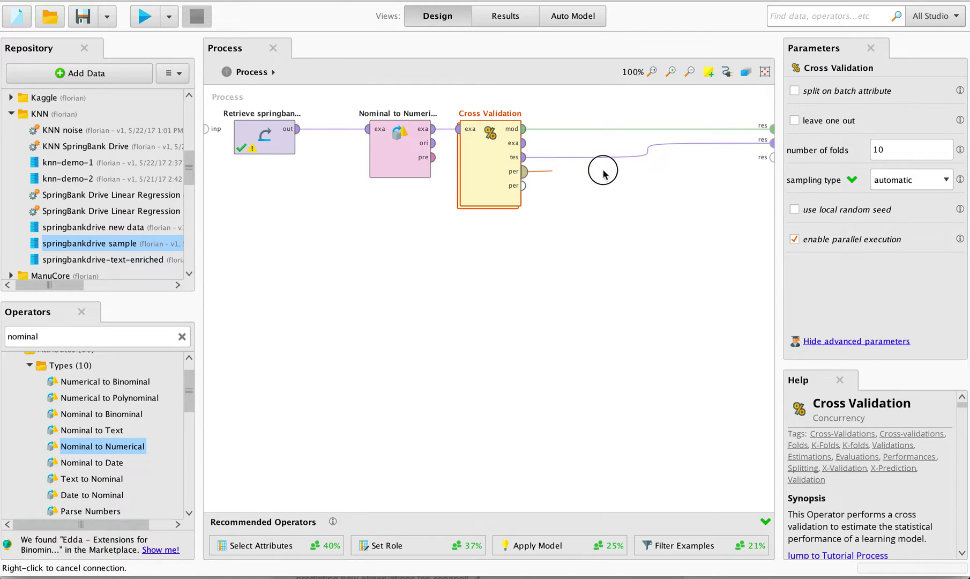
{"action": "left_click", "coordinate": [772, 157]}
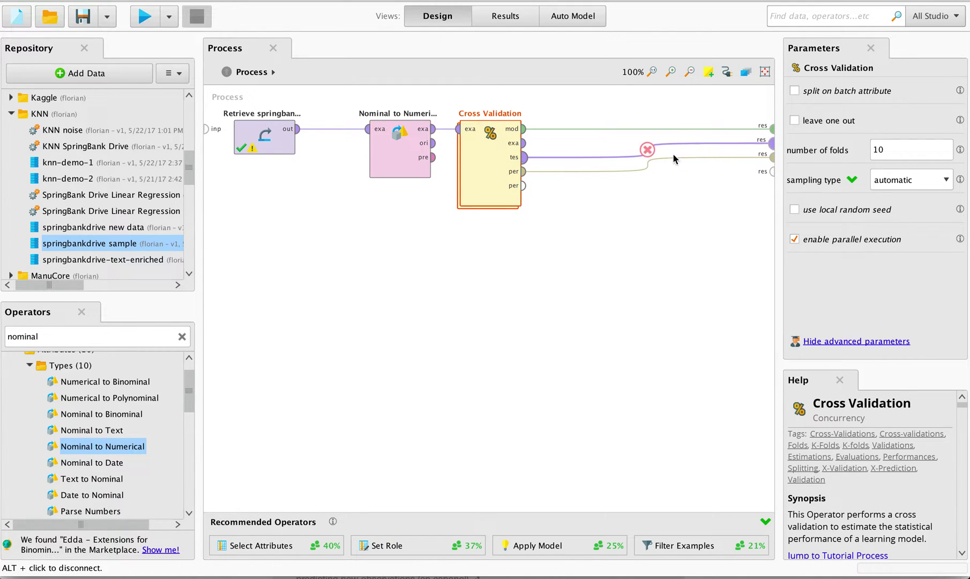
Reconnect Cross Validation's performance output to the second result port and its test result output to the third.
{"action": "left_click", "coordinate": [524, 171]}
{"action": "left_click", "coordinate": [761, 144]}
{"action": "left_click", "coordinate": [524, 157]}
{"action": "left_click", "coordinate": [770, 158]}
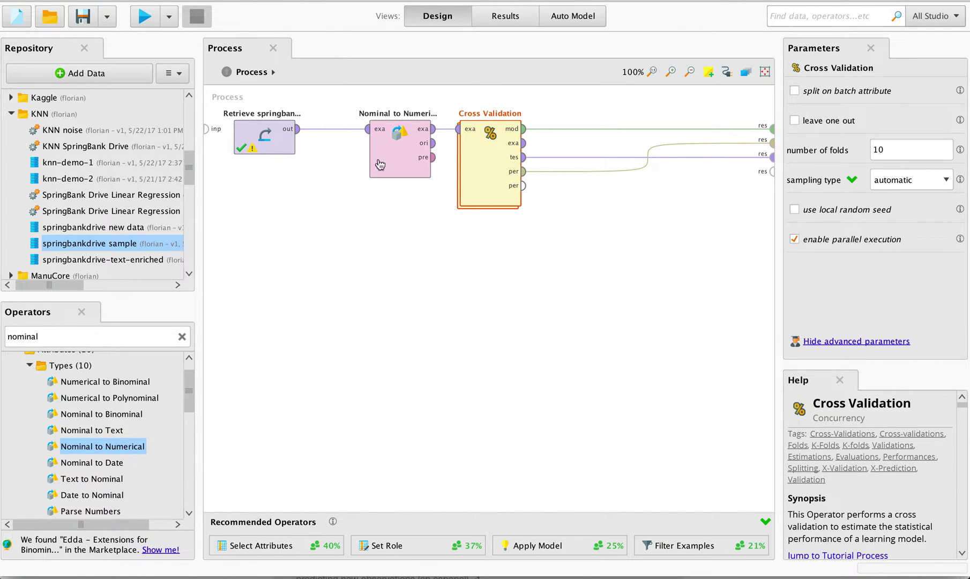
Find the Select Attributes operator, insert it between Retrieve and Nominal to Numerical, and space out the operators after it.
{"action": "double_click", "coordinate": [101, 340]}
{"action": "type", "text": "selec"}
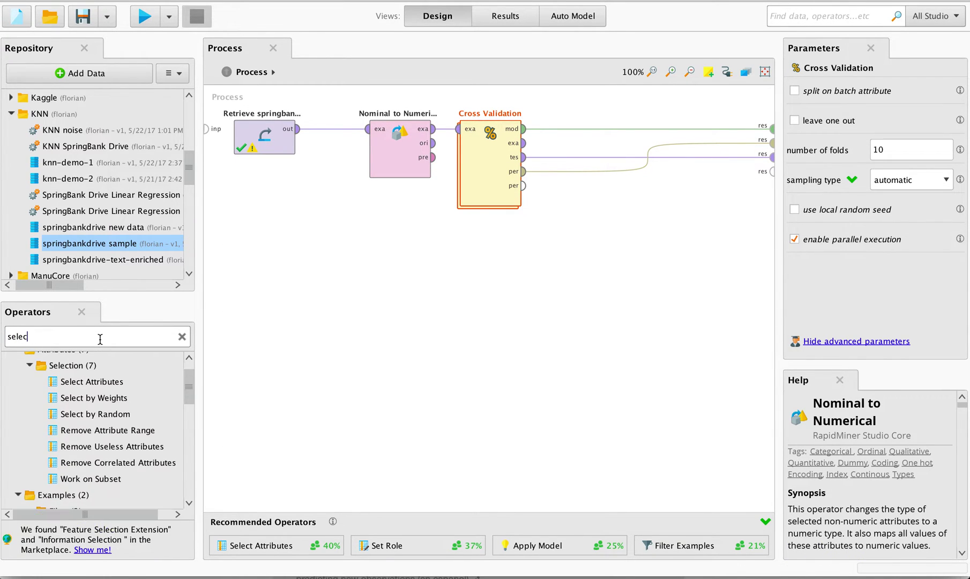
{"action": "left_click_drag", "start_coordinate": [95, 381], "coordinate": [346, 136]}
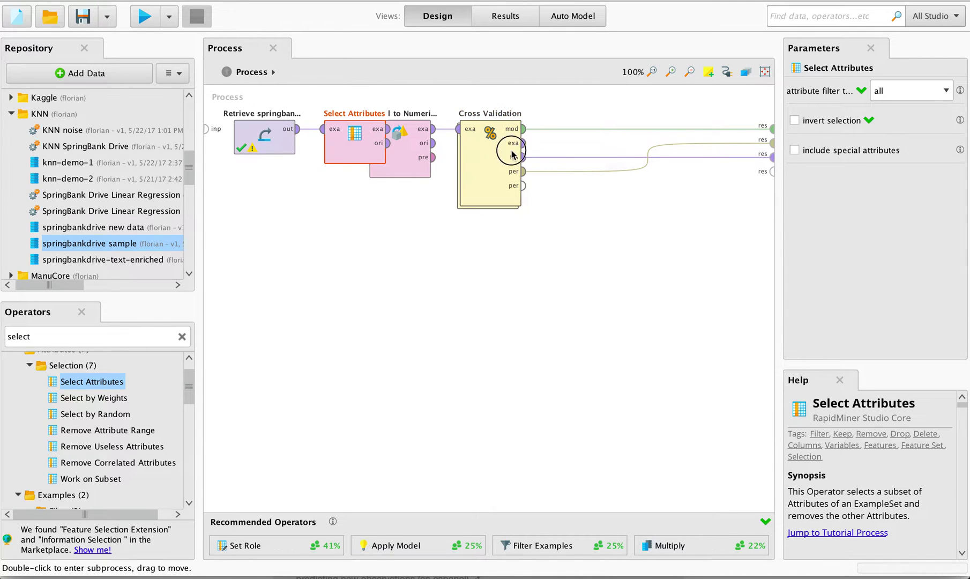
{"action": "left_click_drag", "start_coordinate": [511, 148], "coordinate": [556, 149]}
{"action": "left_click_drag", "start_coordinate": [399, 155], "coordinate": [444, 156]}
{"action": "left_click", "coordinate": [375, 145]}
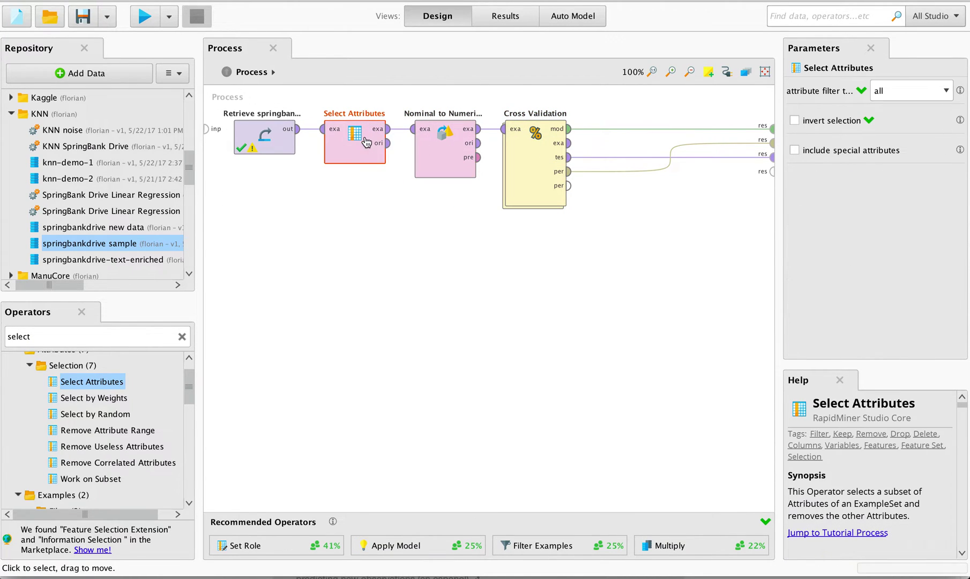
Set the attribute filter type of Select Attributes to subset and add Address to the selected attributes.
{"action": "left_click", "coordinate": [922, 94]}
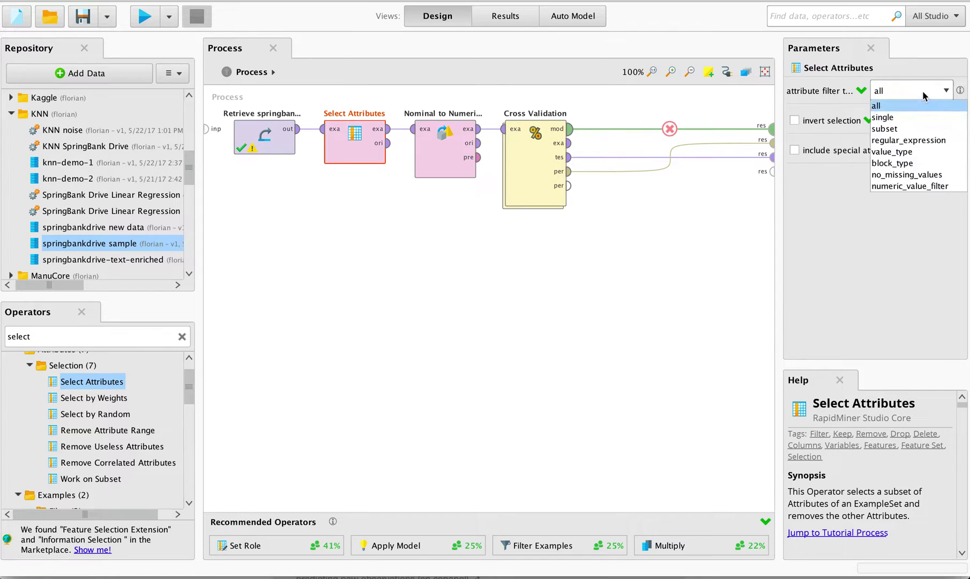
{"action": "left_click", "coordinate": [909, 129]}
{"action": "left_click", "coordinate": [911, 120]}
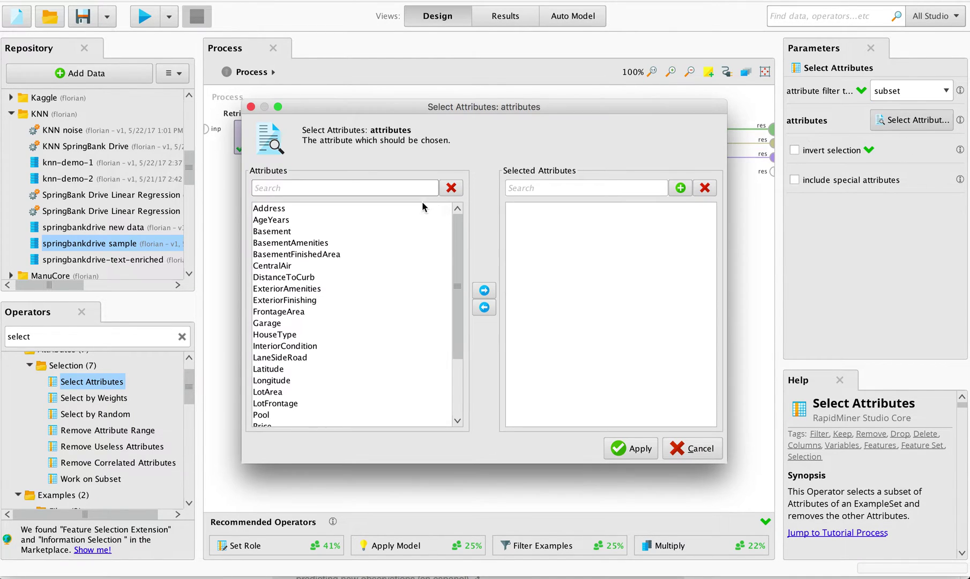
{"action": "left_click", "coordinate": [326, 209]}
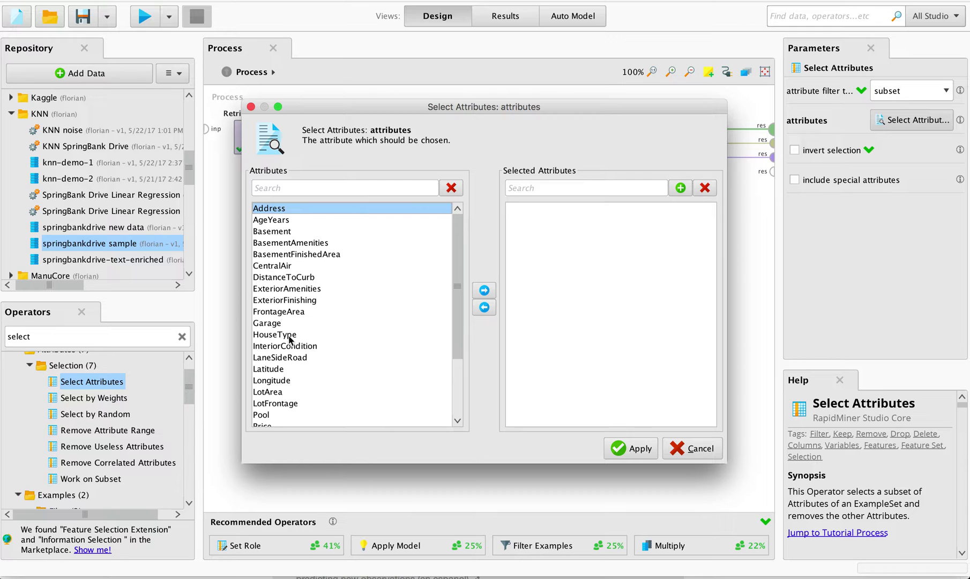
{"action": "scroll", "coordinate": [292, 339], "scroll_direction": "down", "scroll_amount": 2}
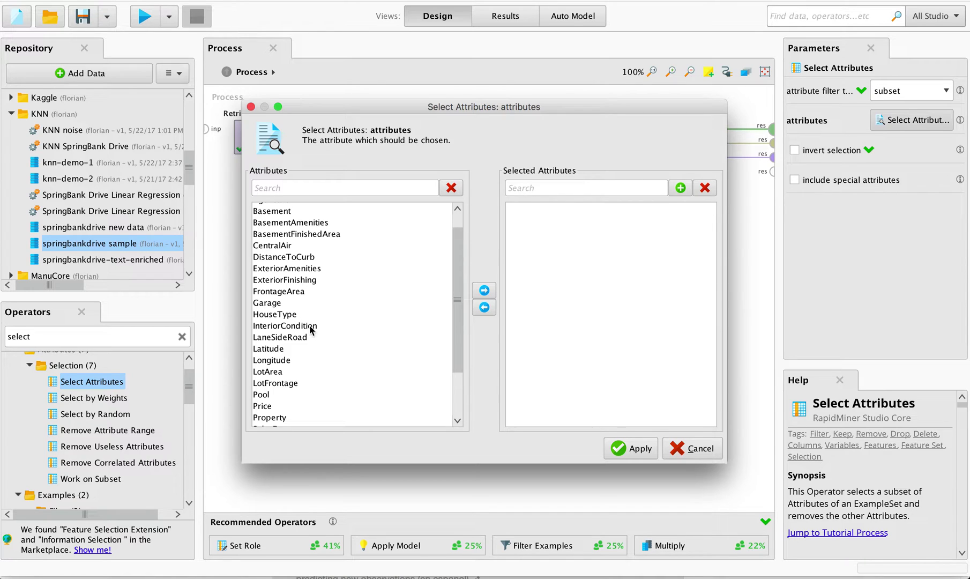
{"action": "scroll", "coordinate": [319, 324], "scroll_direction": "up", "scroll_amount": 2}
{"action": "scroll", "coordinate": [317, 319], "scroll_direction": "down", "scroll_amount": 5}
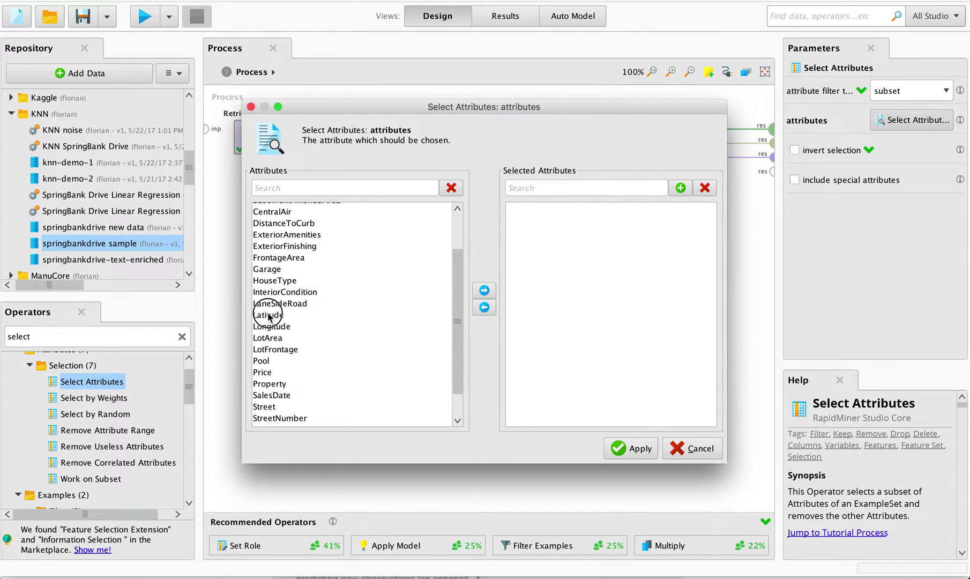
{"action": "left_click", "coordinate": [268, 316]}
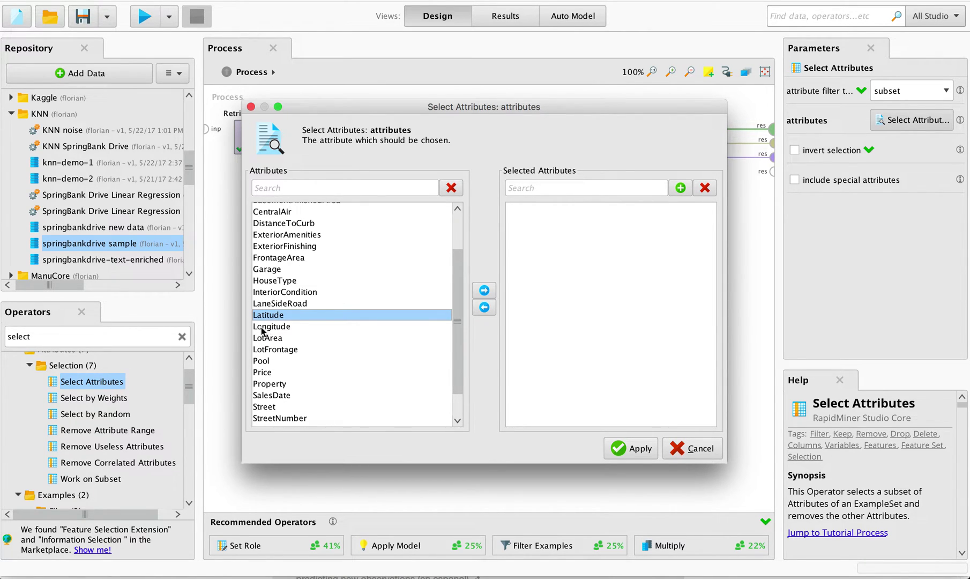
{"action": "scroll", "coordinate": [273, 321], "scroll_direction": "up", "scroll_amount": 5}
{"action": "left_click", "coordinate": [313, 210]}
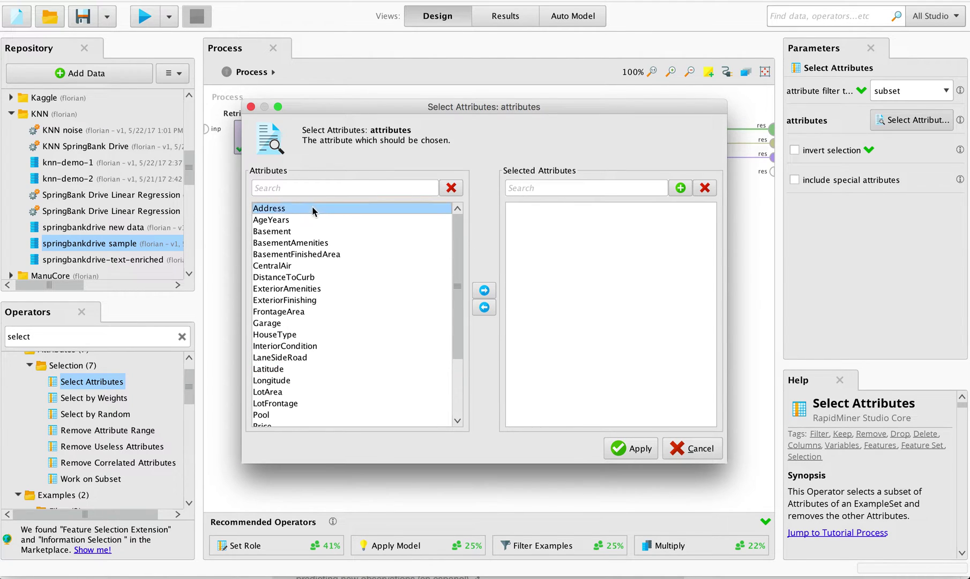
{"action": "left_click", "coordinate": [483, 292]}
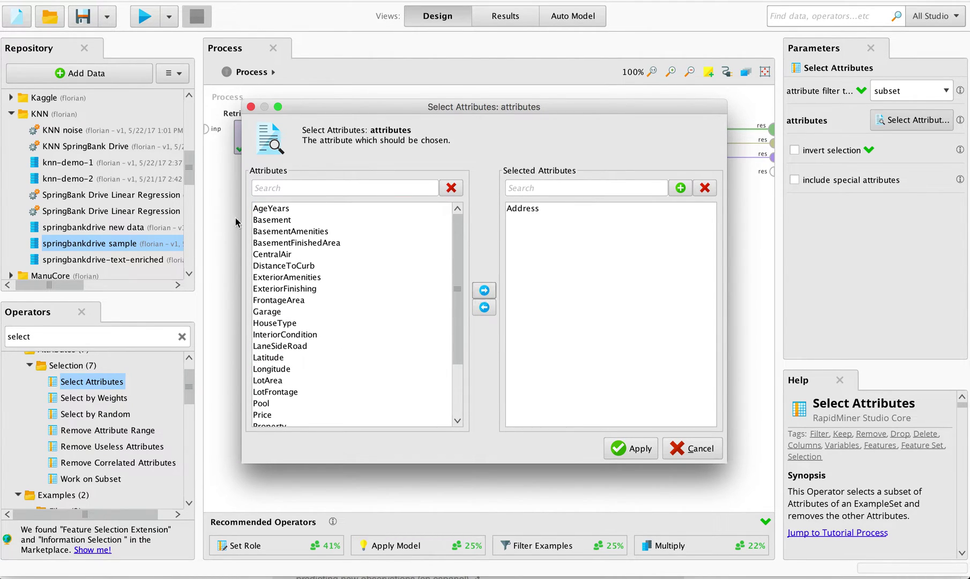
Add Street, StreetNumber and ZipCode to the selected attributes, apply the list and invert the selection.
{"action": "scroll", "coordinate": [325, 247], "scroll_direction": "down", "scroll_amount": 2}
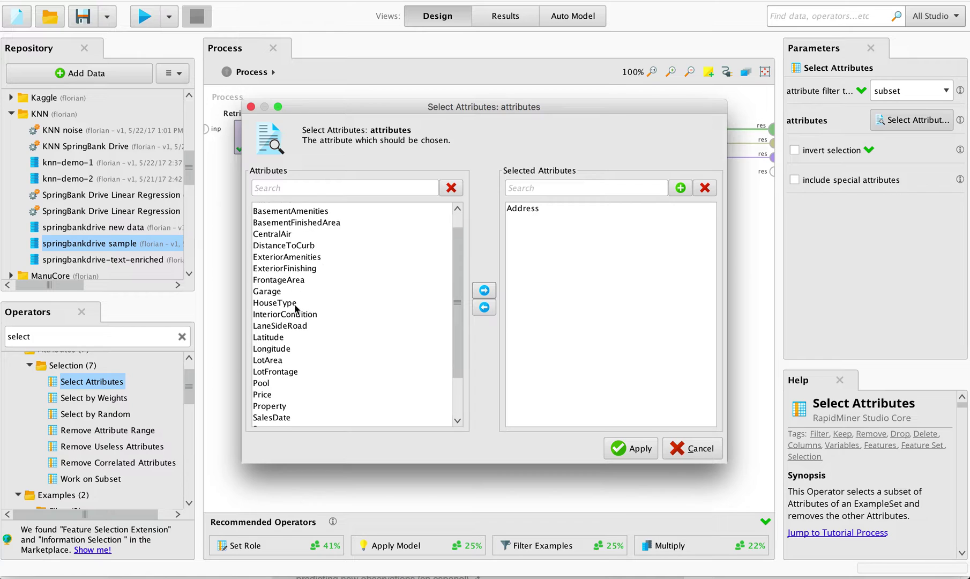
{"action": "scroll", "coordinate": [297, 322], "scroll_direction": "down", "scroll_amount": 3}
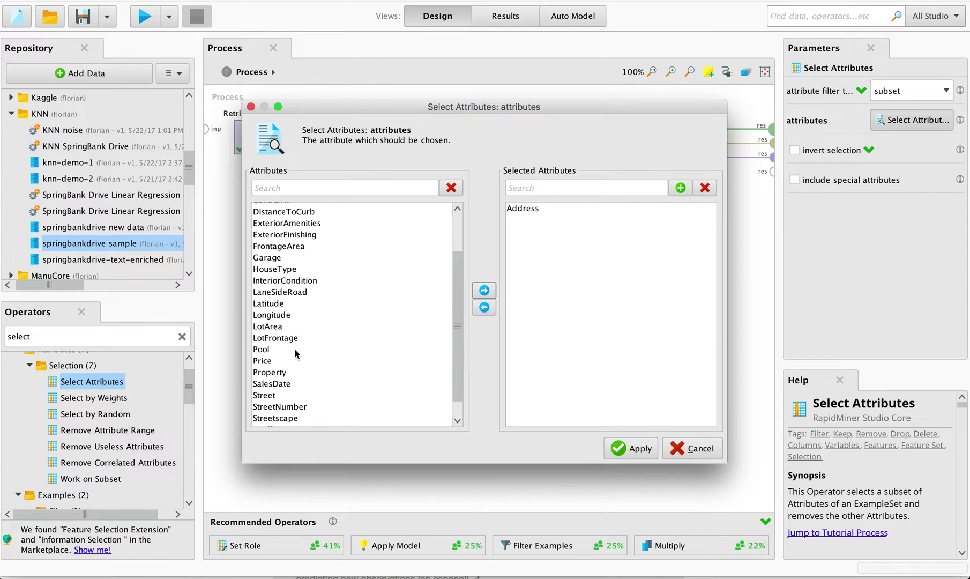
{"action": "left_click", "coordinate": [273, 397]}
{"action": "left_click", "coordinate": [285, 407], "text": "shift"}
{"action": "left_click", "coordinate": [483, 292]}
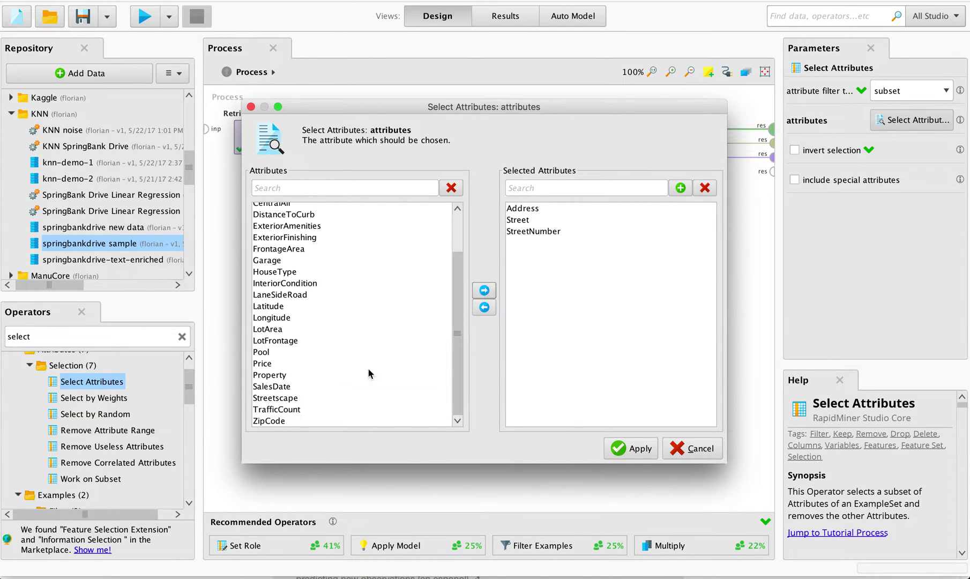
{"action": "left_click", "coordinate": [279, 421]}
{"action": "left_click", "coordinate": [481, 292]}
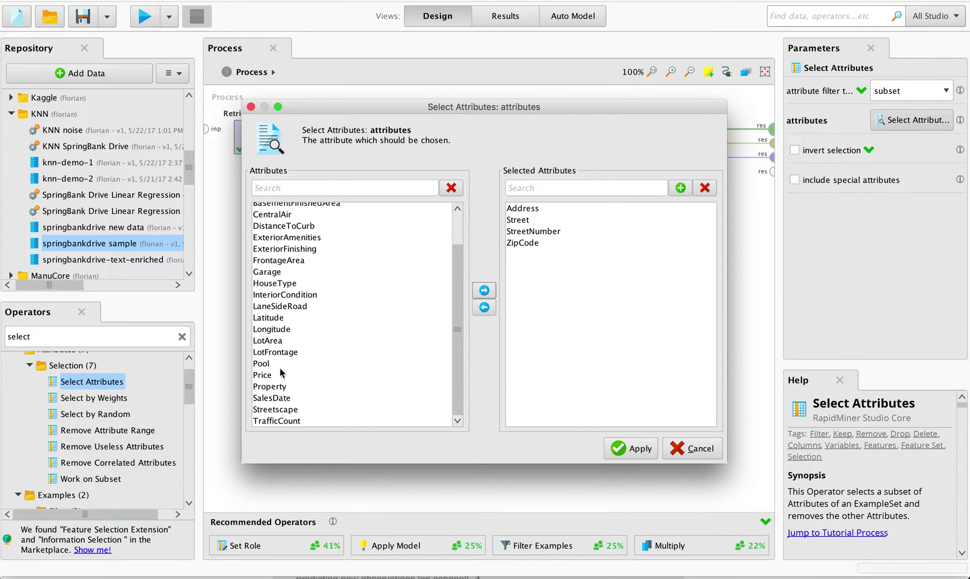
{"action": "scroll", "coordinate": [282, 409], "scroll_direction": "up", "scroll_amount": 2}
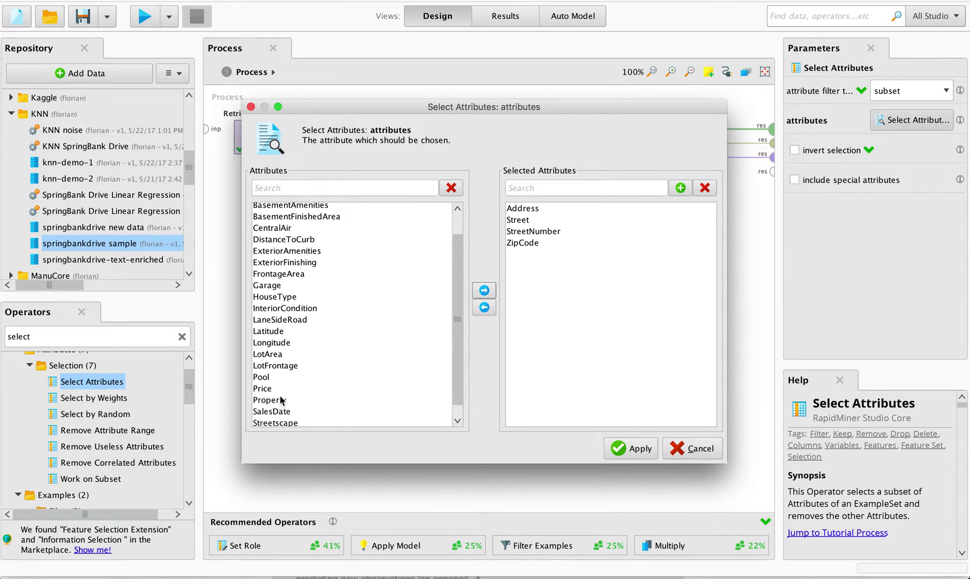
{"action": "scroll", "coordinate": [281, 399], "scroll_direction": "up", "scroll_amount": 1}
{"action": "left_click", "coordinate": [624, 447]}
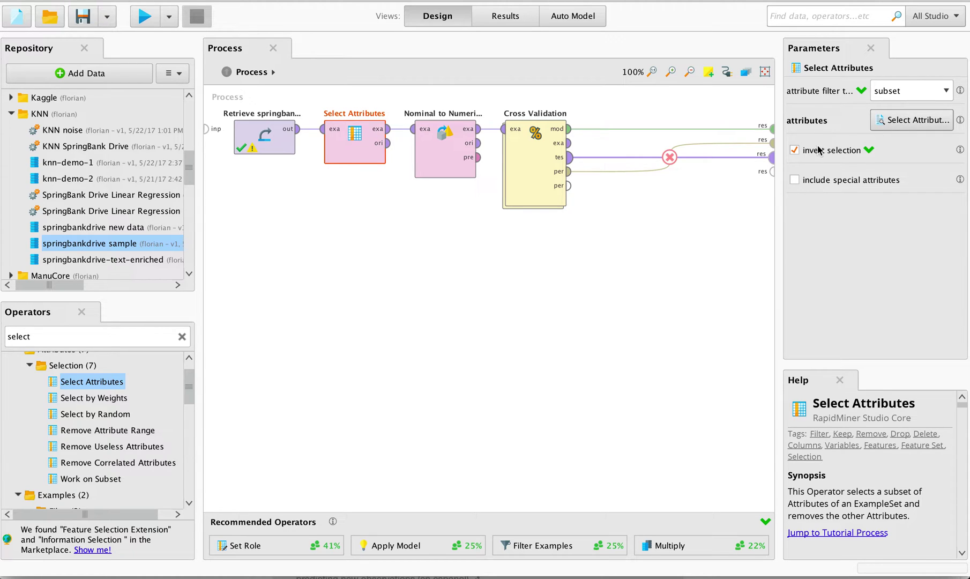
Set a breakpoint after the Retrieve operator and another after Select Attributes.
{"action": "right_click", "coordinate": [355, 135]}
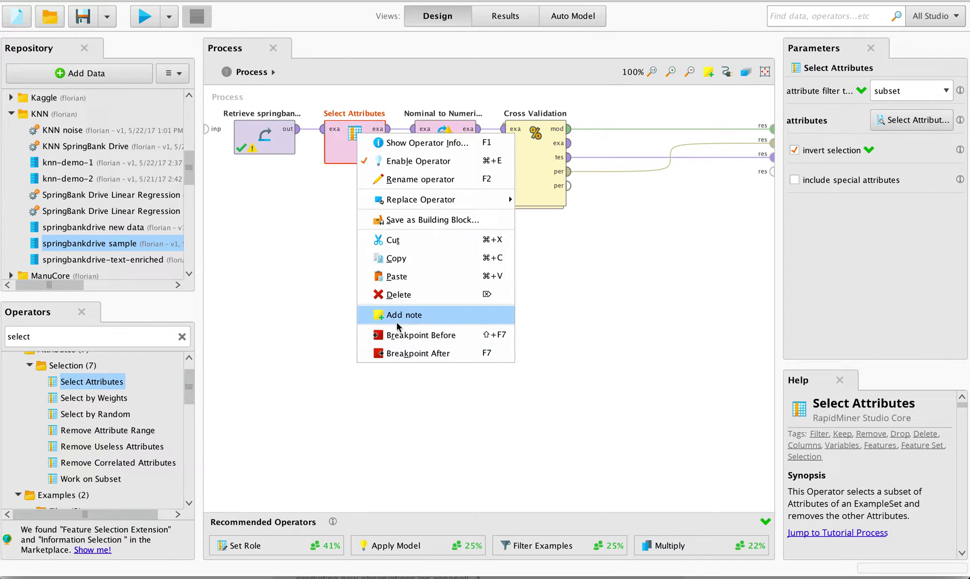
{"action": "right_click", "coordinate": [274, 142]}
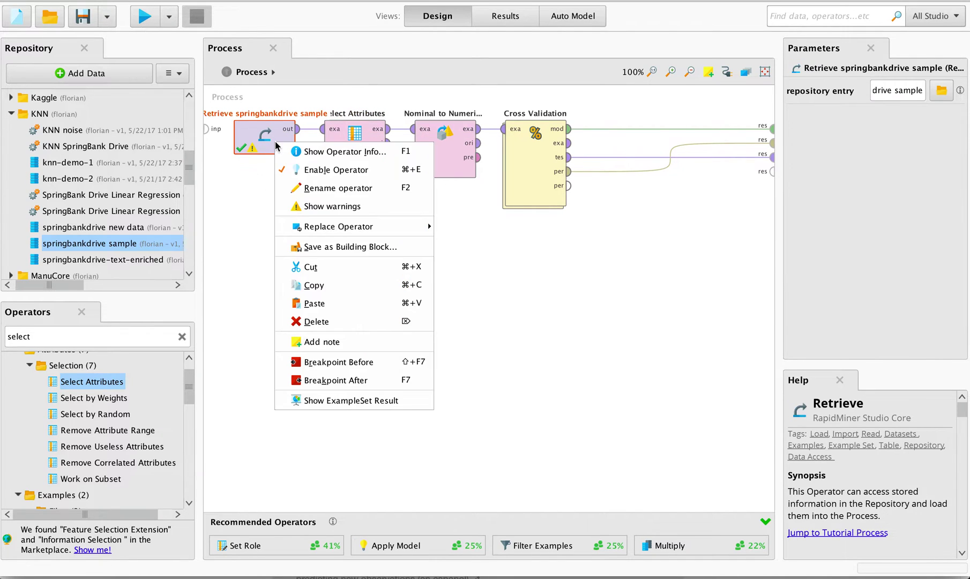
{"action": "left_click", "coordinate": [349, 382]}
{"action": "right_click", "coordinate": [351, 151]}
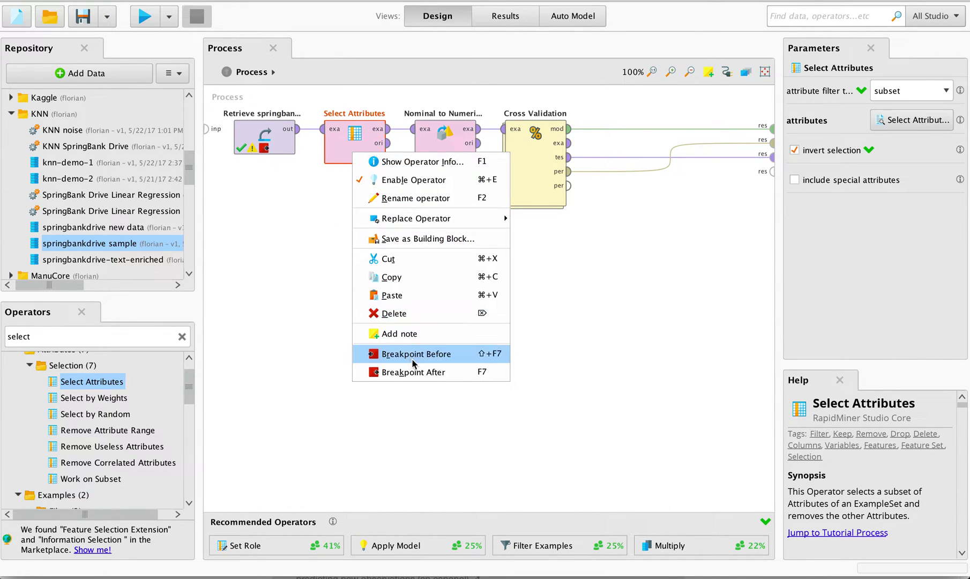
{"action": "left_click", "coordinate": [418, 368]}
Run the process to each breakpoint to compare the data before and after attribute selection, and return to the process design.
{"action": "left_click", "coordinate": [143, 24]}
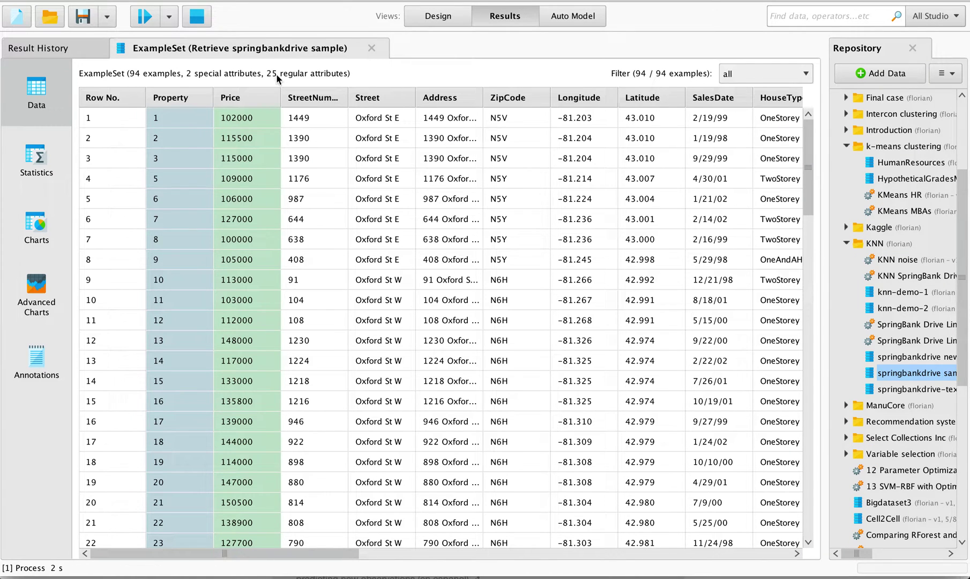
{"action": "left_click", "coordinate": [145, 20]}
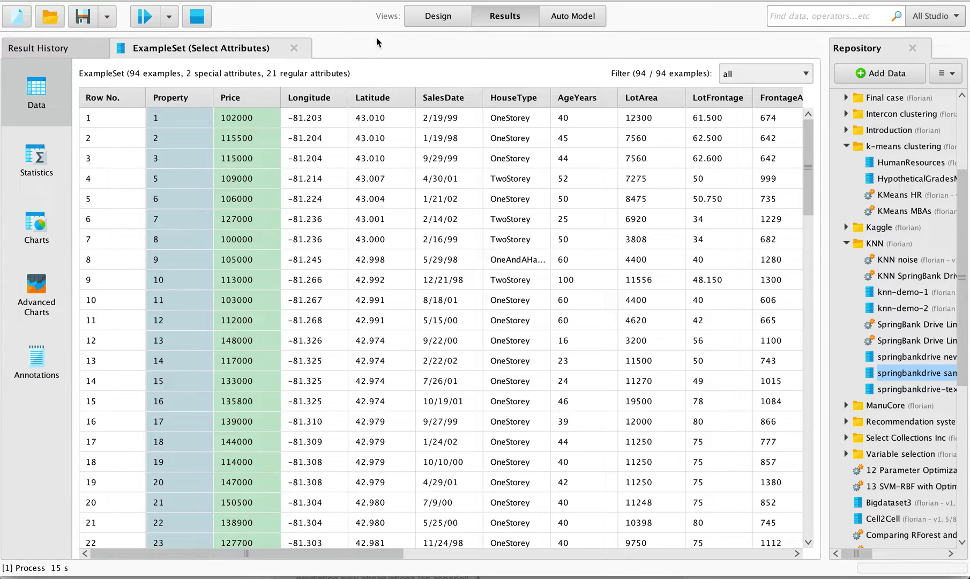
{"action": "left_click", "coordinate": [438, 19]}
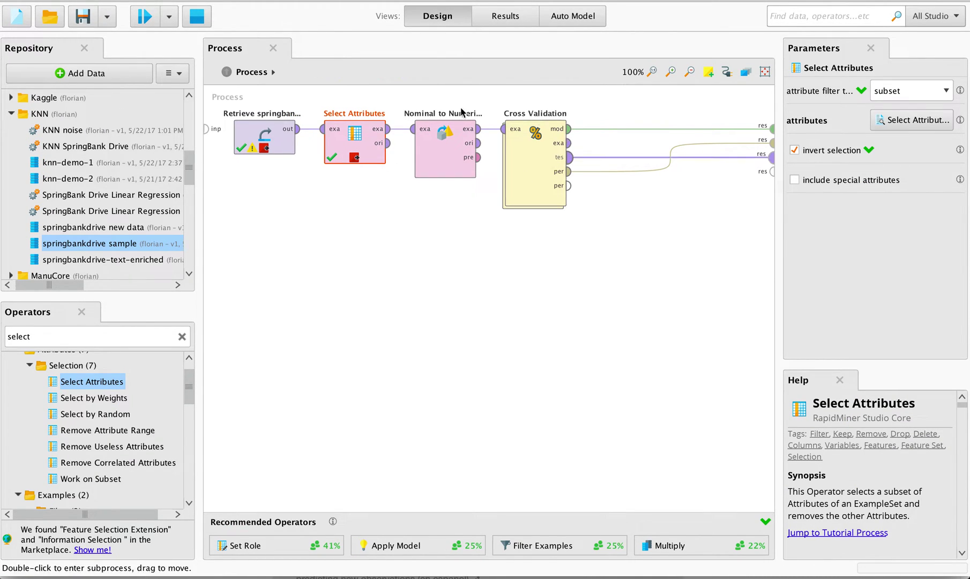
Remove the breakpoints after the Retrieve and Select Attributes operators.
{"action": "left_click_drag", "start_coordinate": [691, 222], "coordinate": [209, 90]}
{"action": "right_click", "coordinate": [257, 136]}
{"action": "left_click", "coordinate": [257, 135]}
{"action": "right_click", "coordinate": [265, 134]}
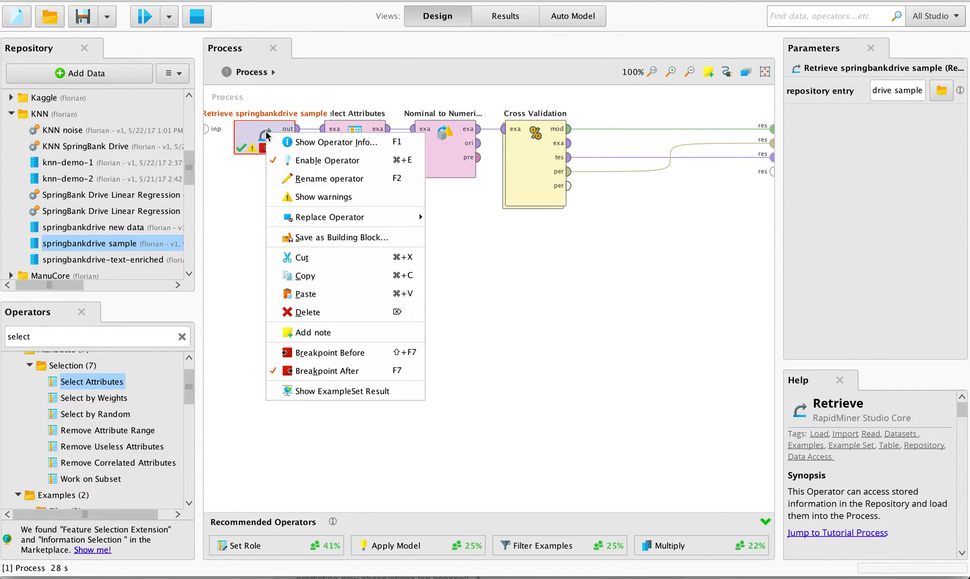
{"action": "left_click", "coordinate": [340, 370]}
{"action": "left_click", "coordinate": [358, 140]}
{"action": "right_click", "coordinate": [358, 141]}
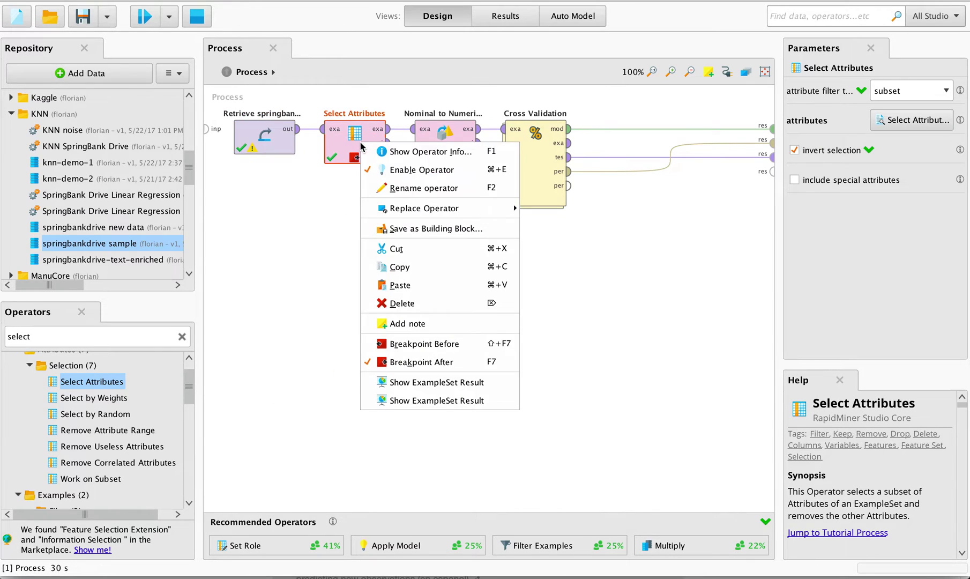
{"action": "left_click", "coordinate": [432, 282]}
{"action": "left_click", "coordinate": [594, 285]}
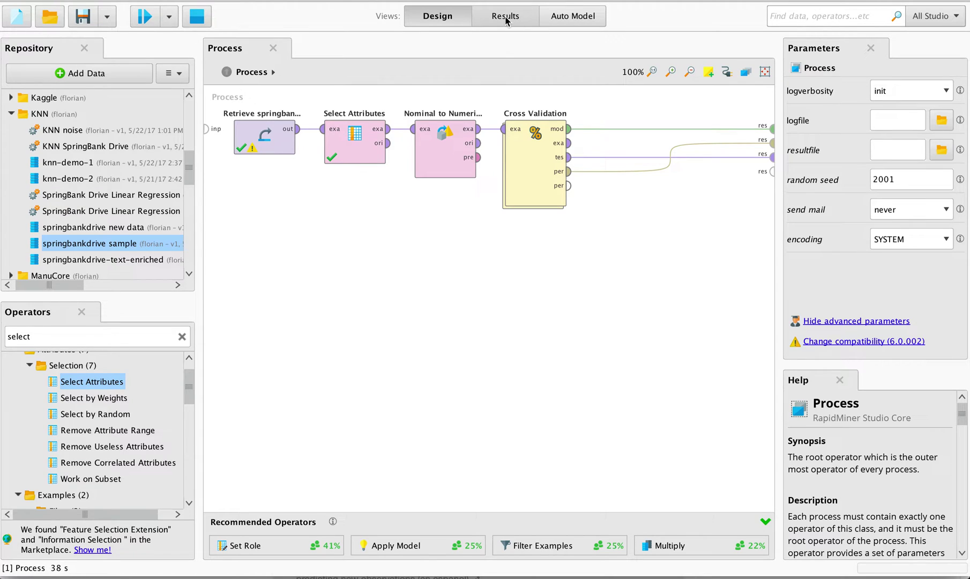
Open the springbankdrive new data set from the repository to examine its examples and prices.
{"action": "left_click", "coordinate": [113, 229]}
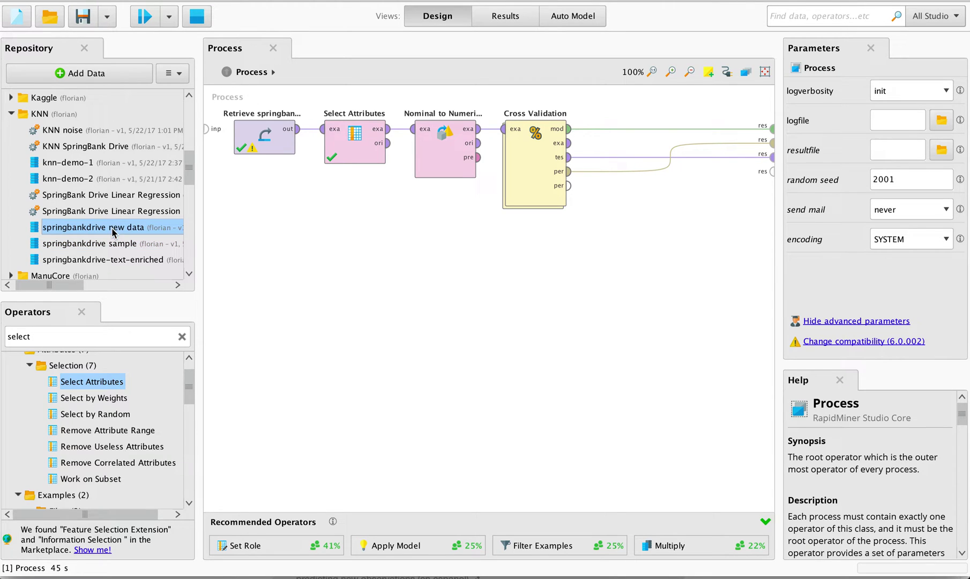
{"action": "double_click", "coordinate": [119, 229]}
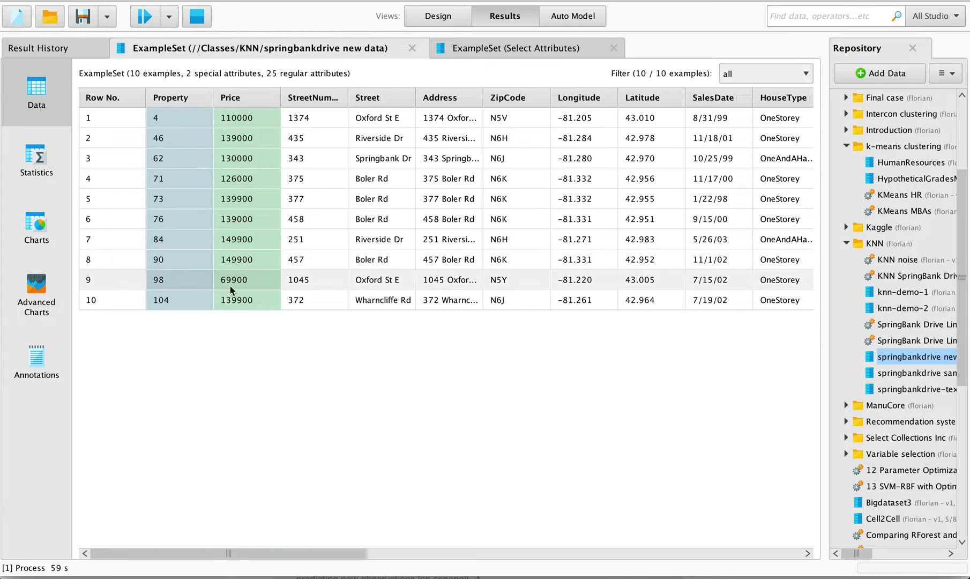
Narrow the Price column in the new data, close both example set results, and return to the process design.
{"action": "left_click_drag", "start_coordinate": [281, 97], "coordinate": [220, 98]}
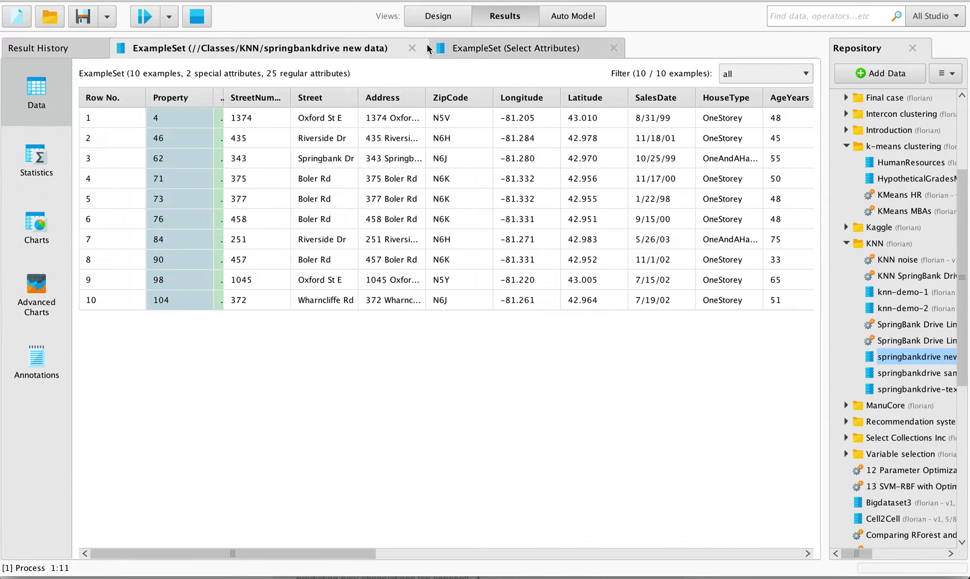
{"action": "left_click", "coordinate": [614, 47]}
{"action": "left_click", "coordinate": [614, 48]}
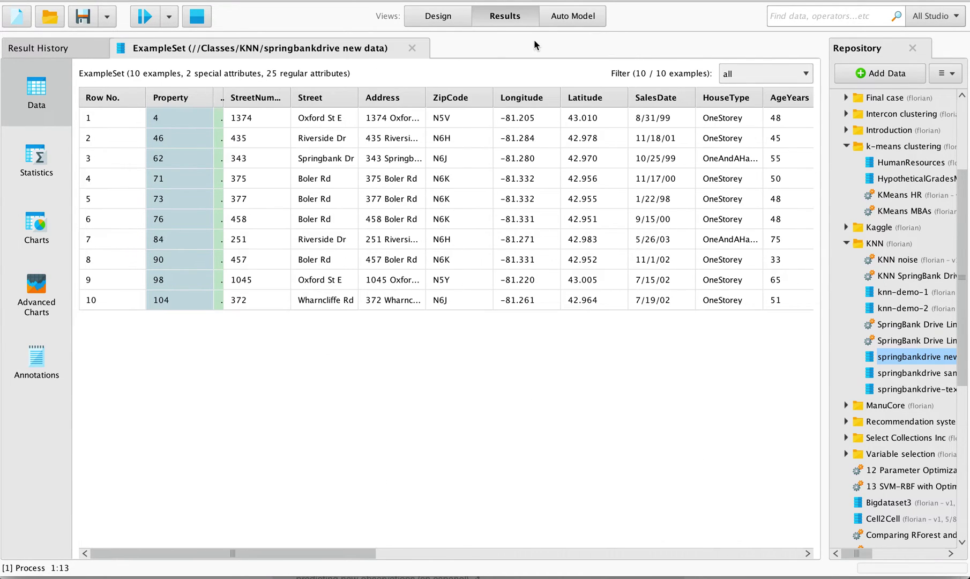
{"action": "left_click", "coordinate": [412, 48]}
{"action": "left_click", "coordinate": [437, 15]}
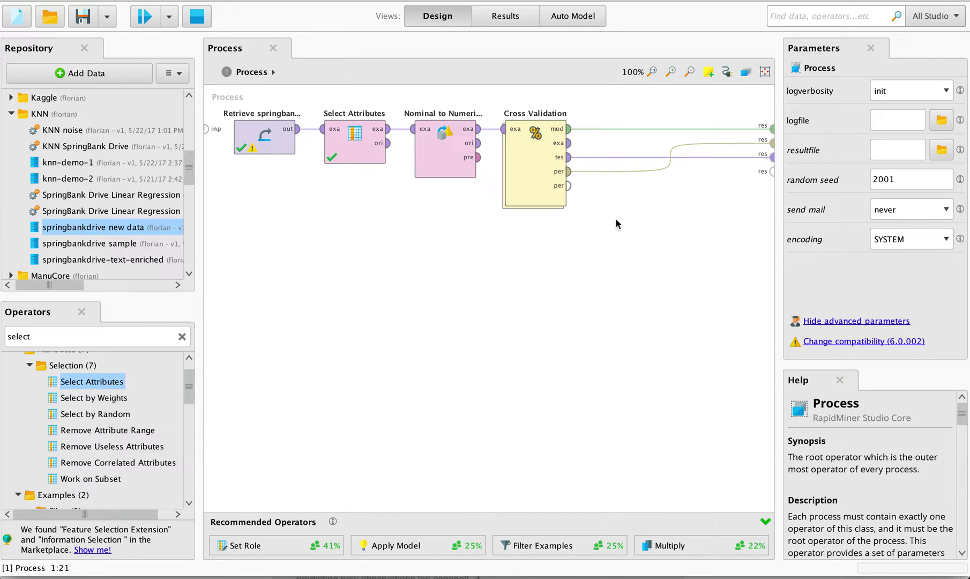
Add the springbankdrive new data set to the process and align its Retrieve operator below the existing Retrieve.
{"action": "left_click_drag", "start_coordinate": [615, 220], "coordinate": [184, 78]}
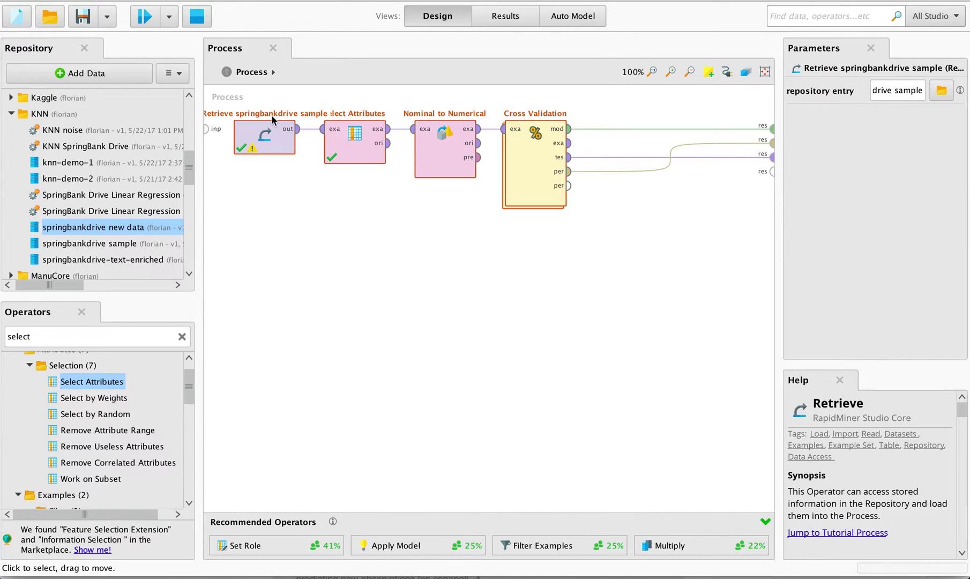
{"action": "left_click", "coordinate": [265, 234]}
{"action": "left_click_drag", "start_coordinate": [119, 232], "coordinate": [293, 232]}
{"action": "left_click_drag", "start_coordinate": [271, 236], "coordinate": [310, 239]}
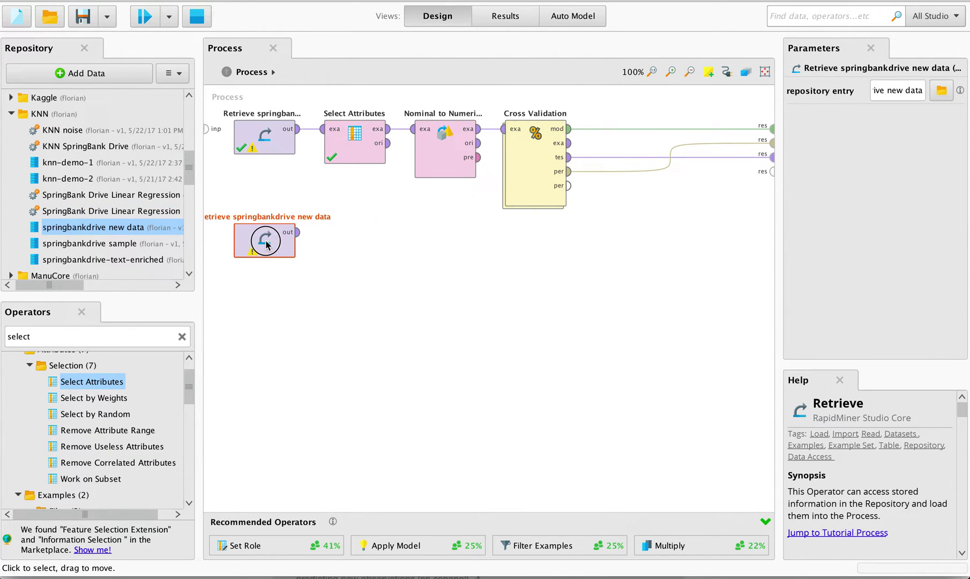
{"action": "left_click_drag", "start_coordinate": [259, 253], "coordinate": [281, 296]}
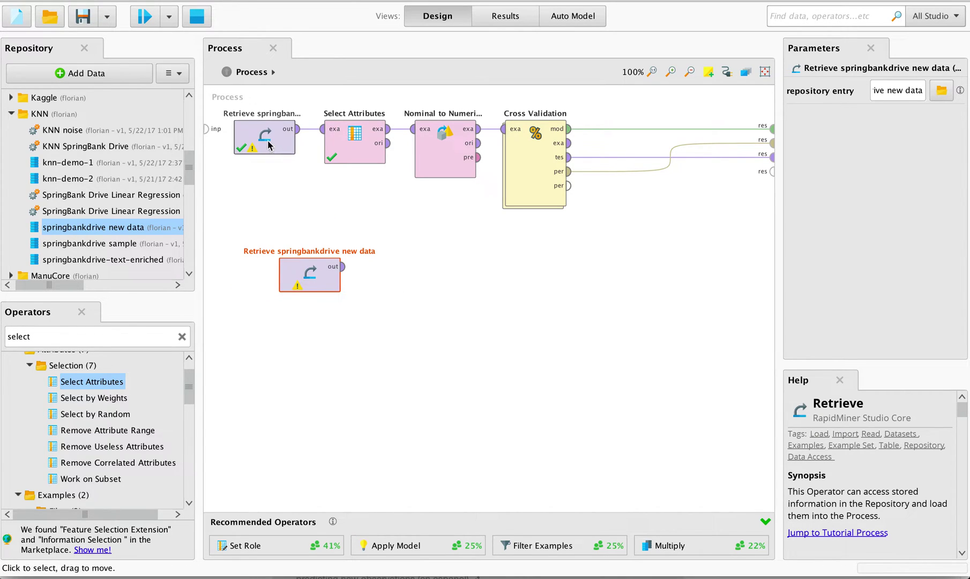
{"action": "left_click", "coordinate": [271, 279]}
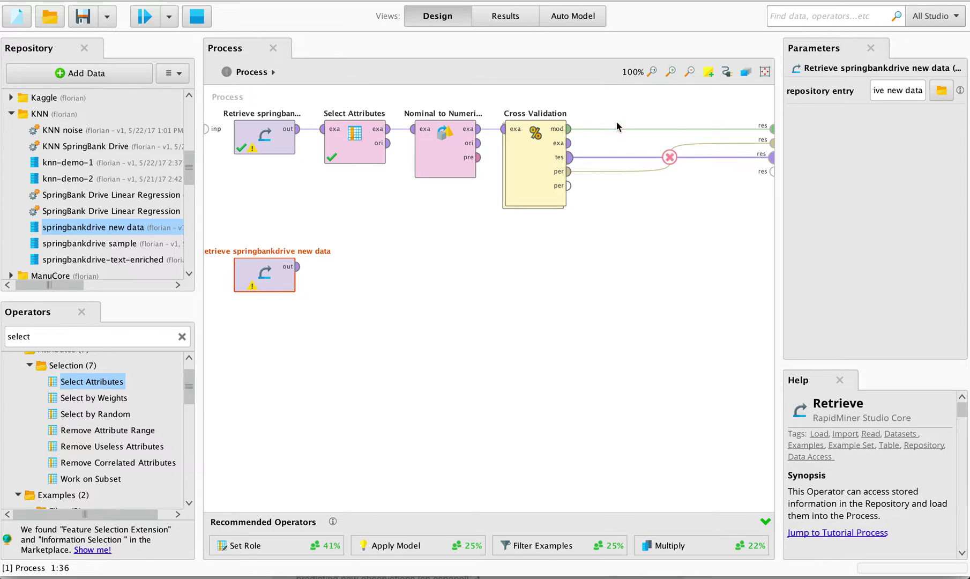
Add an Apply Model operator beneath Cross Validation and connect the new data's output to its unlabelled data input.
{"action": "left_click", "coordinate": [102, 338]}
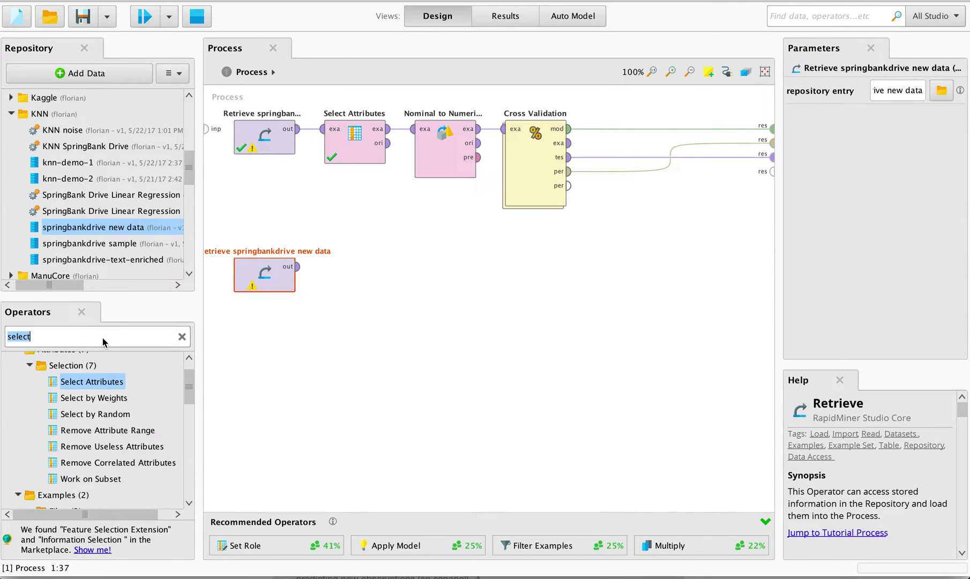
{"action": "type", "text": "apply"}
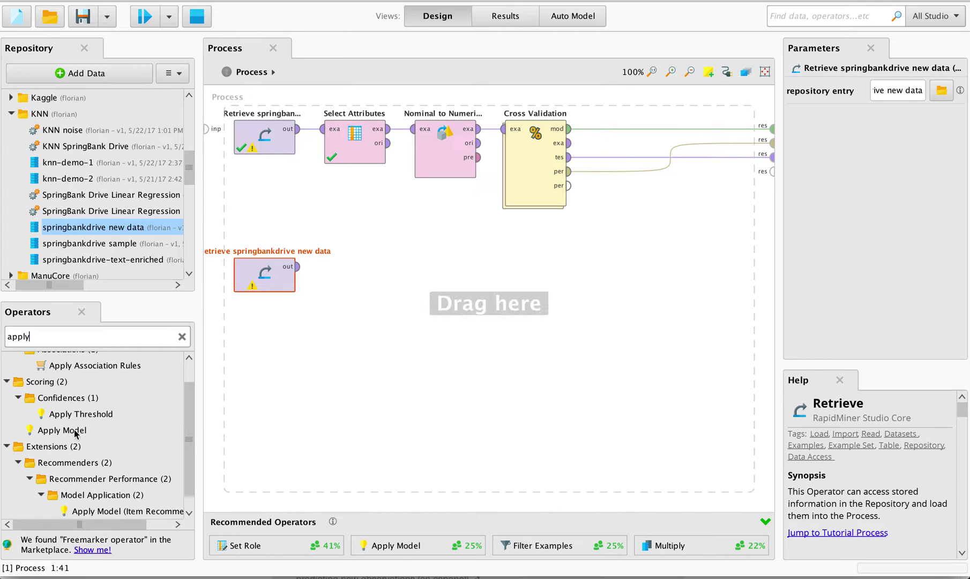
{"action": "left_click_drag", "start_coordinate": [75, 433], "coordinate": [492, 268]}
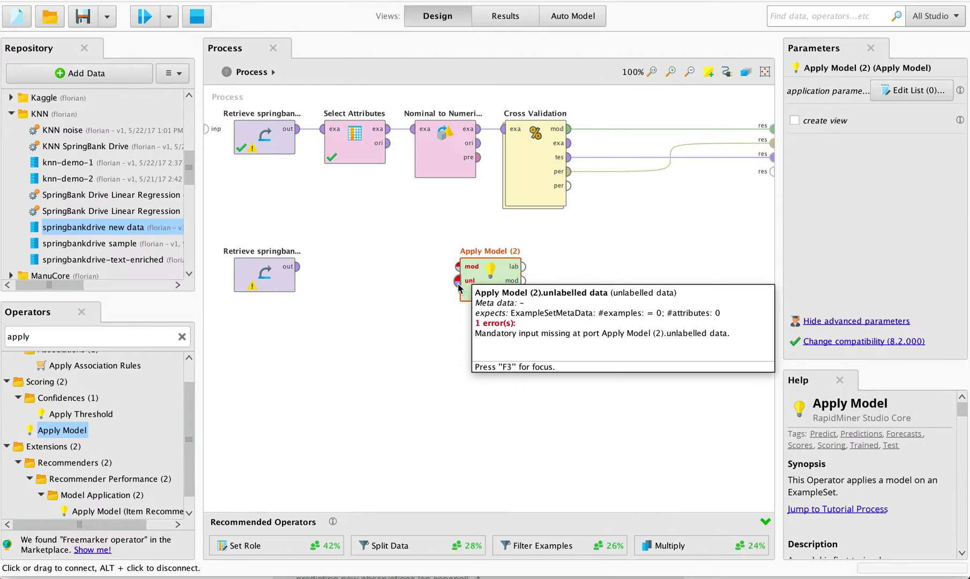
{"action": "left_click", "coordinate": [297, 266]}
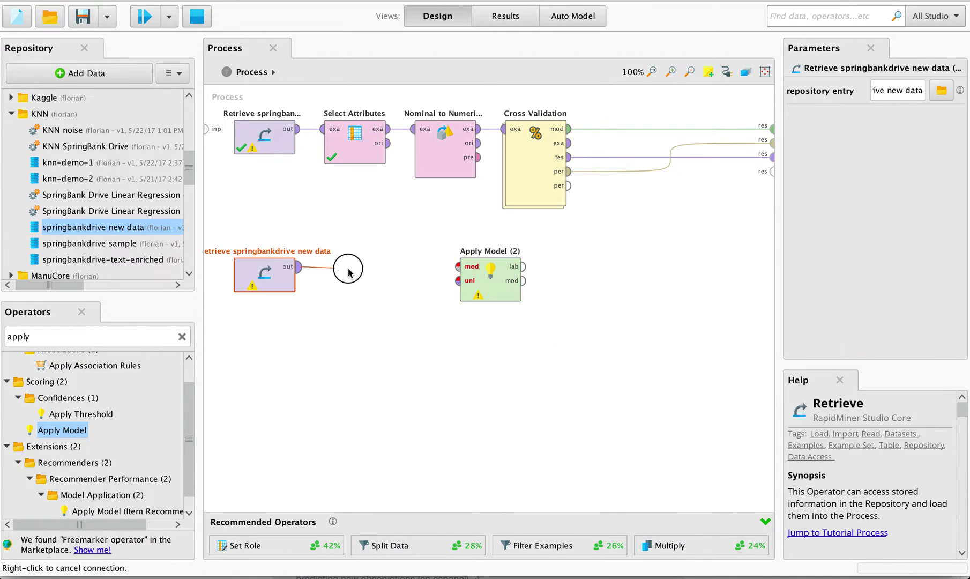
{"action": "left_click", "coordinate": [458, 280]}
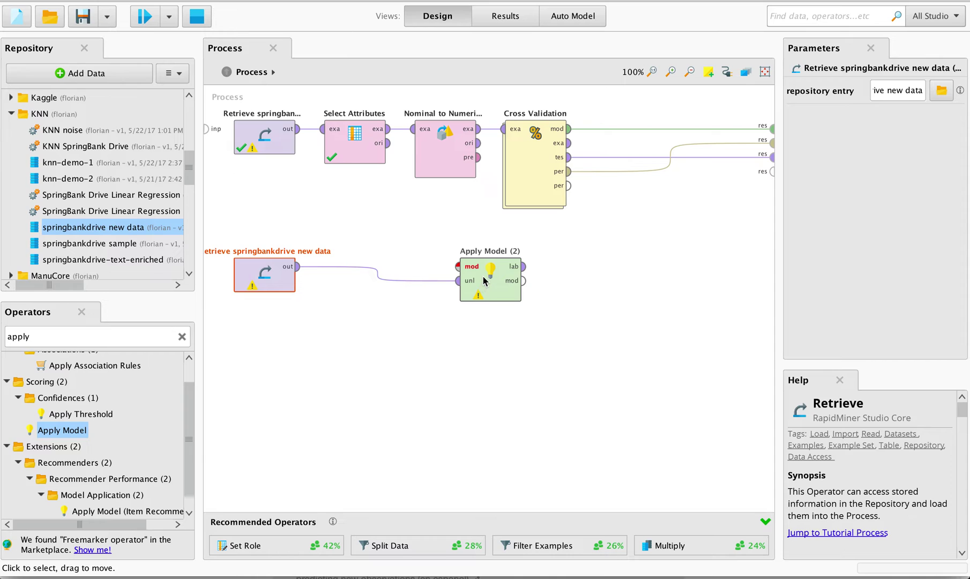
{"action": "left_click_drag", "start_coordinate": [463, 279], "coordinate": [508, 278]}
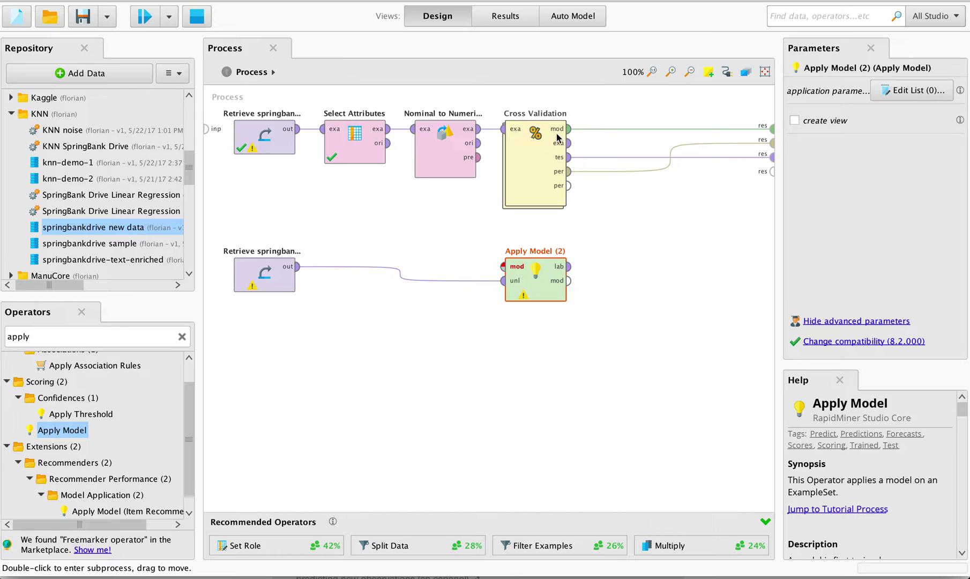
Examine the model output inside the Cross Validation subprocess and return to the main process.
{"action": "mouse_move", "coordinate": [570, 132]}
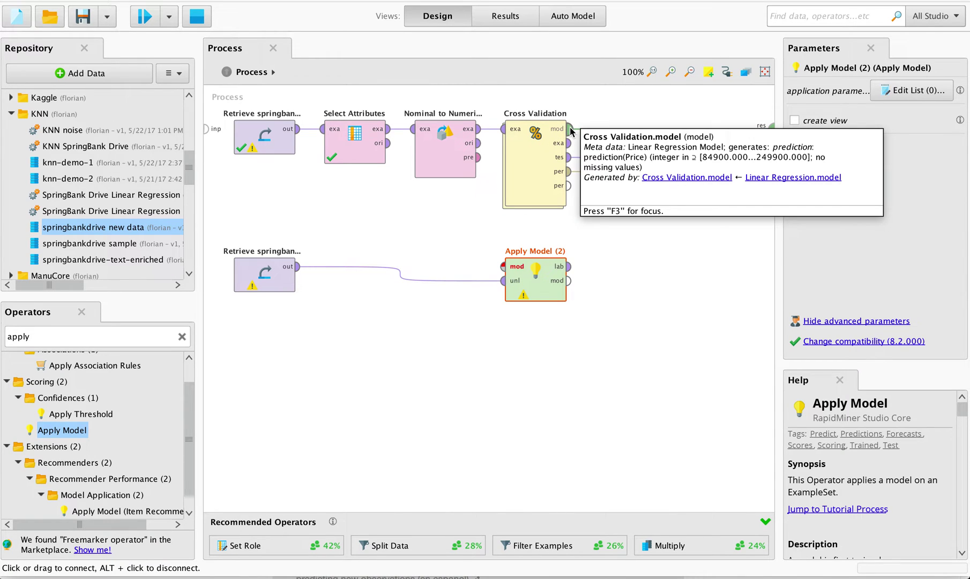
{"action": "double_click", "coordinate": [534, 135]}
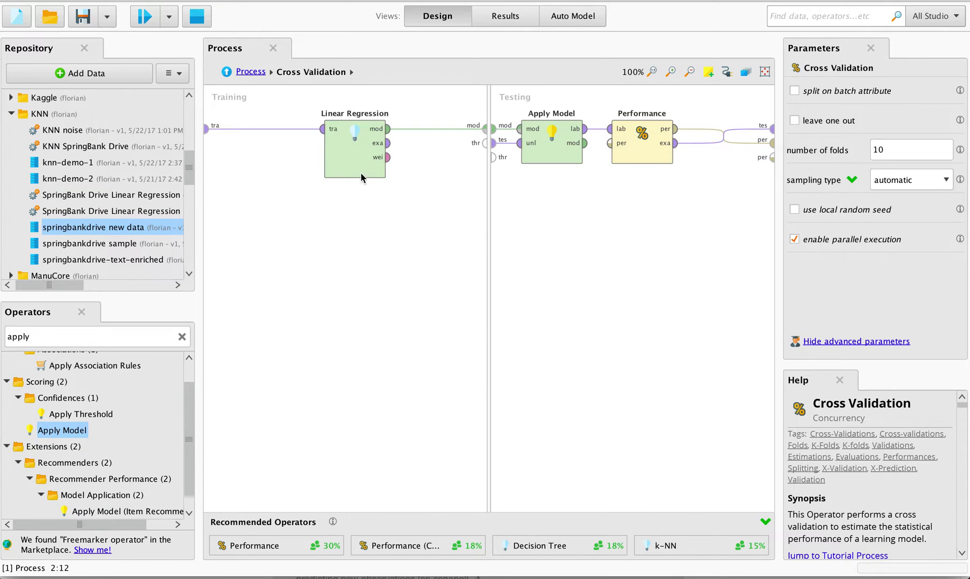
{"action": "mouse_move", "coordinate": [485, 129]}
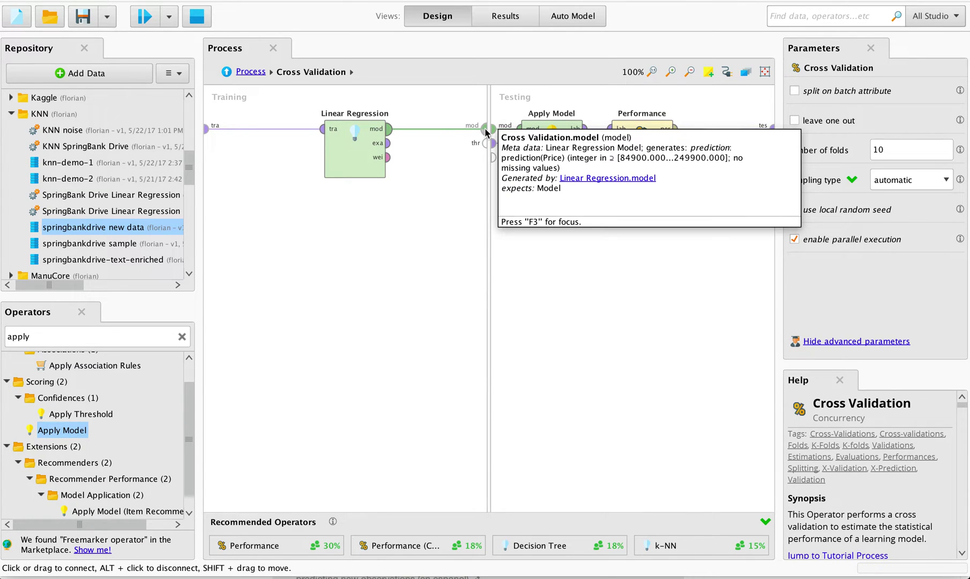
{"action": "left_click", "coordinate": [251, 72]}
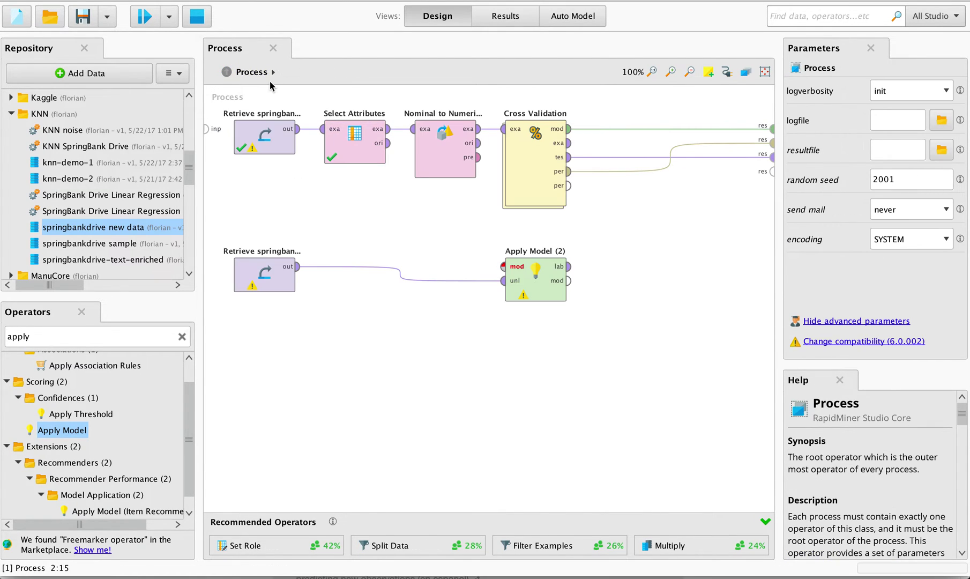
Connect Cross Validation's model output to the new Apply Model operator and its labelled data output to a process result port.
{"action": "left_click", "coordinate": [568, 129]}
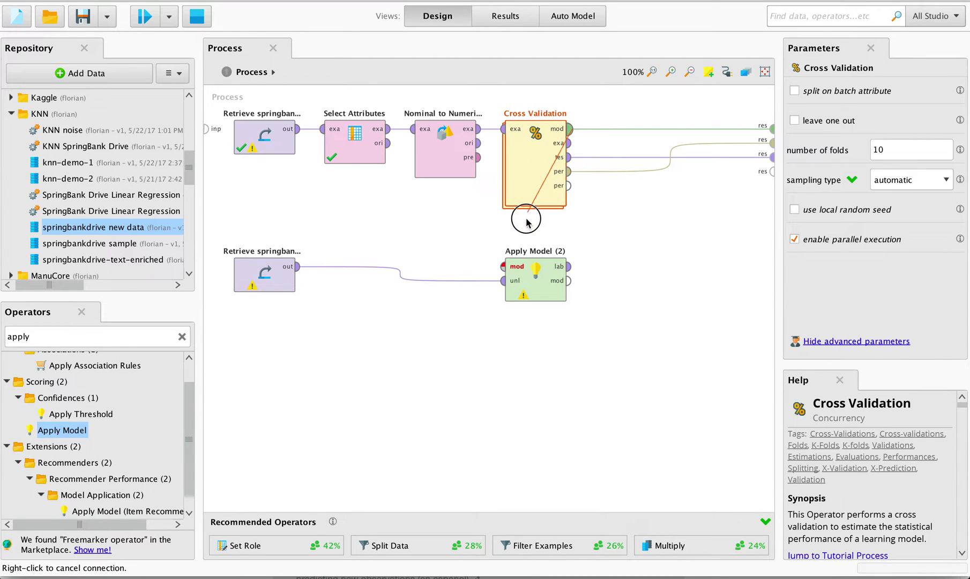
{"action": "left_click", "coordinate": [508, 264]}
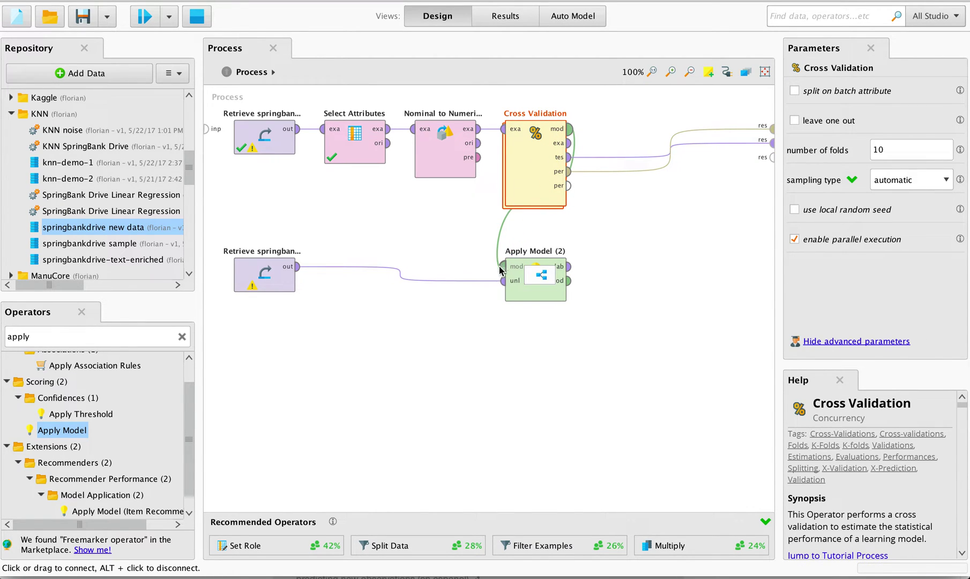
{"action": "left_click", "coordinate": [504, 279]}
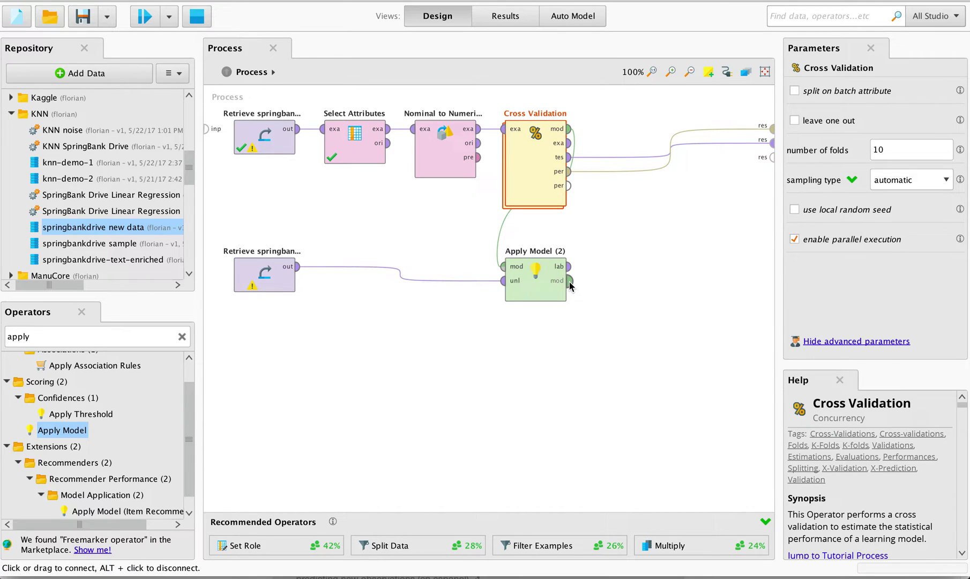
{"action": "mouse_move", "coordinate": [570, 285]}
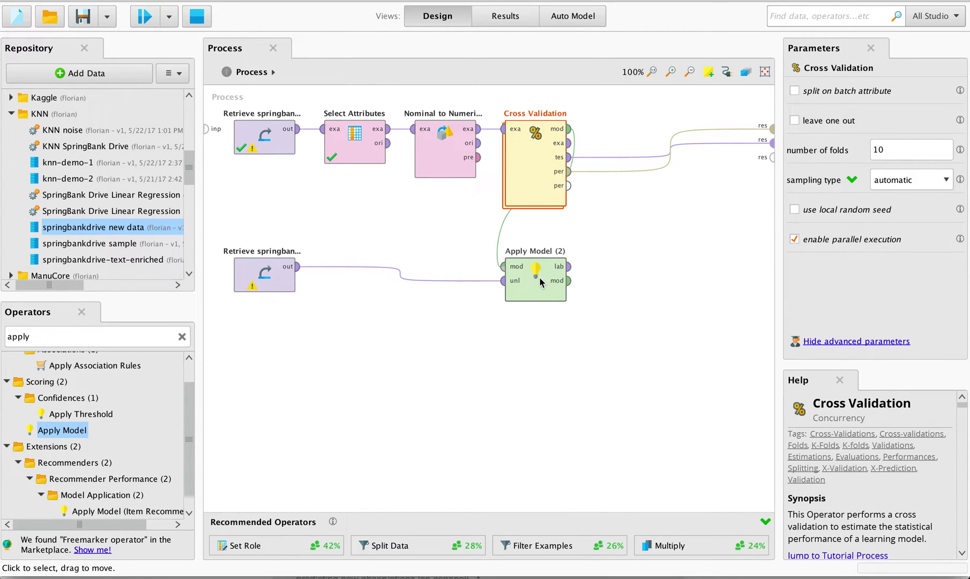
{"action": "left_click", "coordinate": [569, 266]}
{"action": "left_click", "coordinate": [771, 158]}
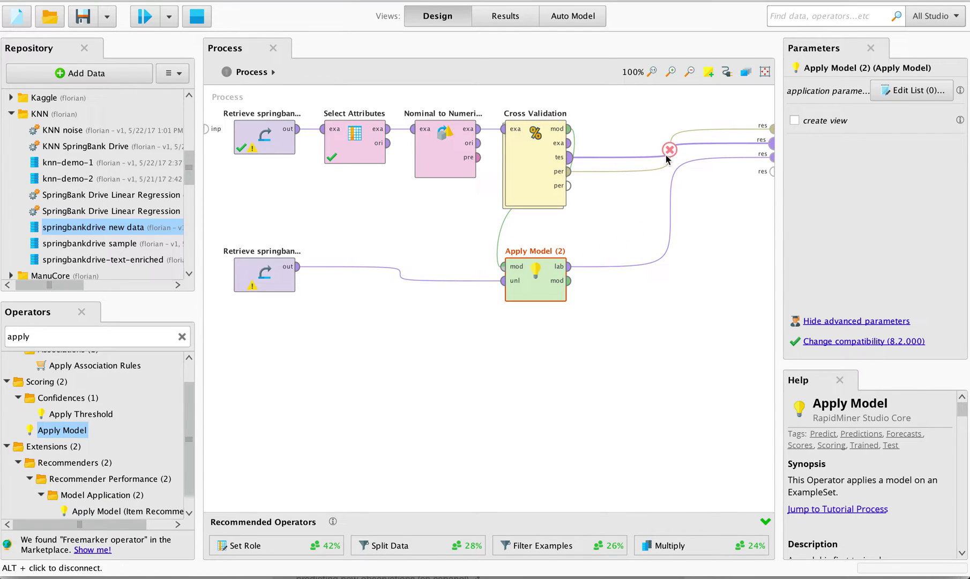
Remove the test result and performance connections between Cross Validation and the process result ports.
{"action": "left_click", "coordinate": [670, 150], "text": "alt"}
{"action": "left_click", "coordinate": [669, 150], "text": "alt"}
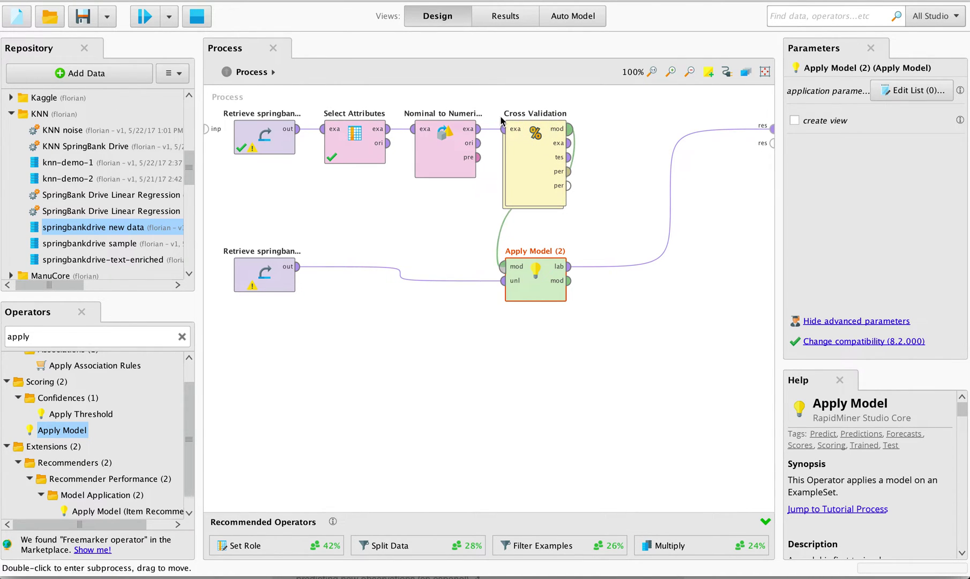
{"action": "left_click", "coordinate": [260, 265]}
{"action": "left_click_drag", "start_coordinate": [260, 264], "coordinate": [259, 230]}
{"action": "left_click_drag", "start_coordinate": [234, 287], "coordinate": [275, 284]}
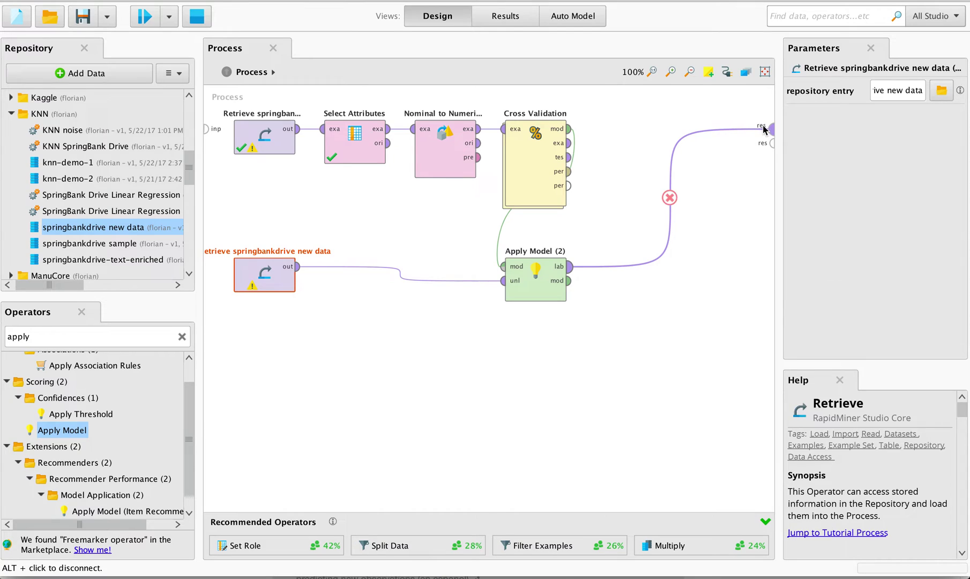
Stop the paused process, run it again with the new Apply Model branch, and close the resulting message.
{"action": "left_click", "coordinate": [208, 18]}
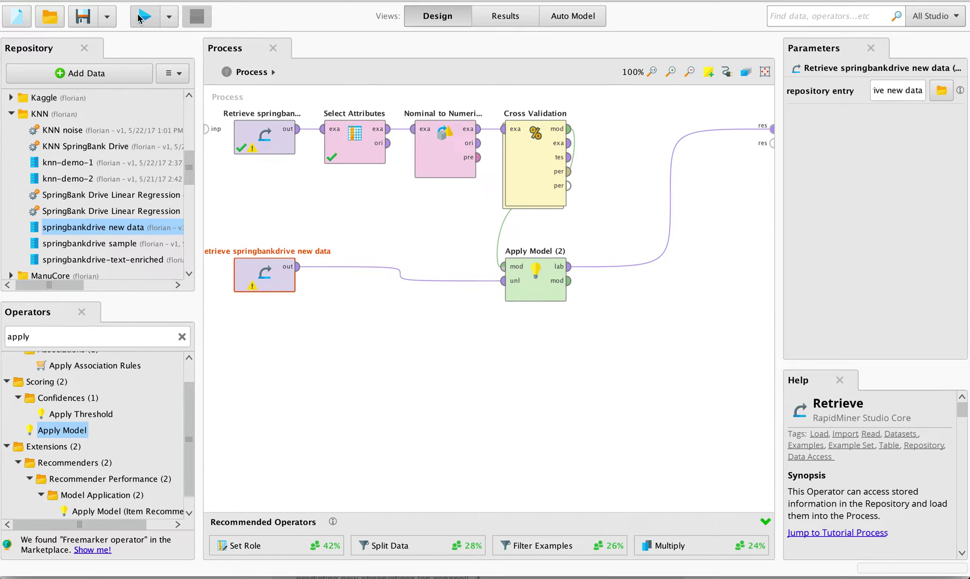
{"action": "left_click", "coordinate": [139, 17]}
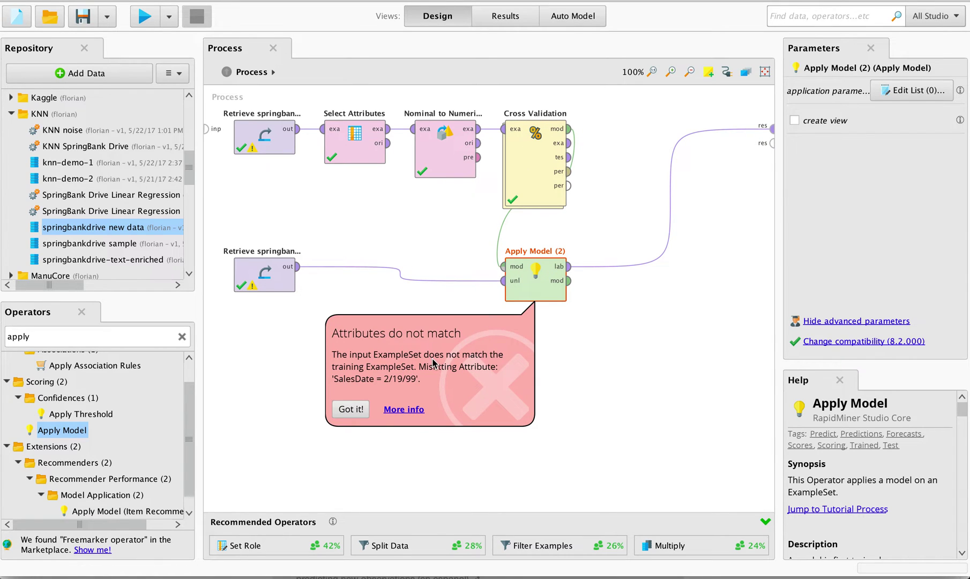
{"action": "left_click", "coordinate": [359, 411]}
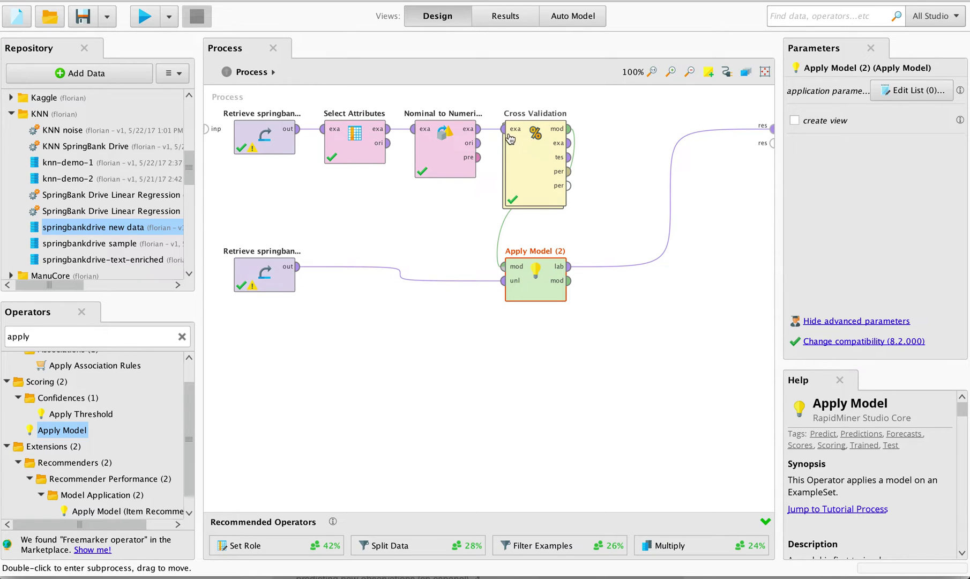
Examine the parameters and the example set input and output ports of the Nominal to Numerical operator.
{"action": "left_click", "coordinate": [460, 161]}
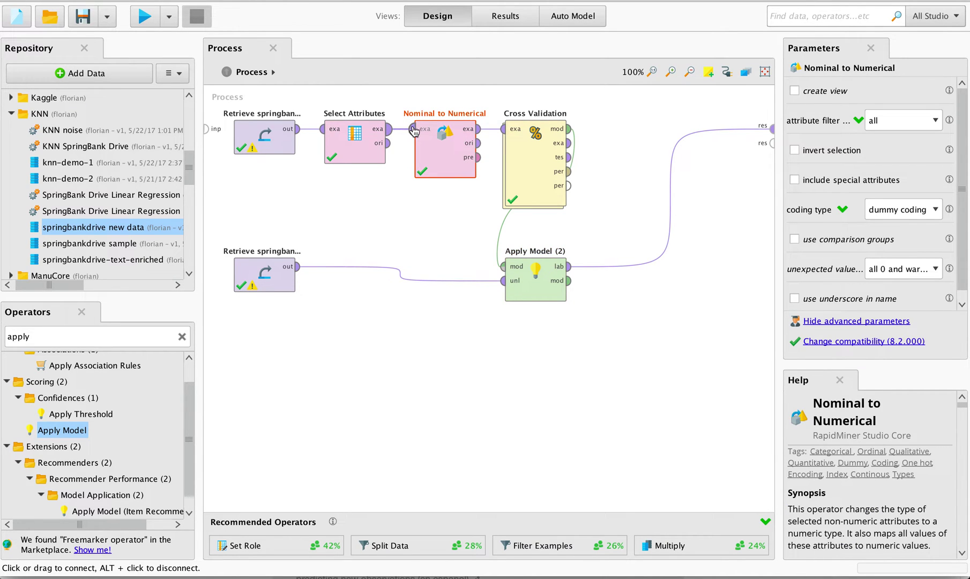
{"action": "mouse_move", "coordinate": [412, 128]}
{"action": "mouse_move", "coordinate": [480, 130]}
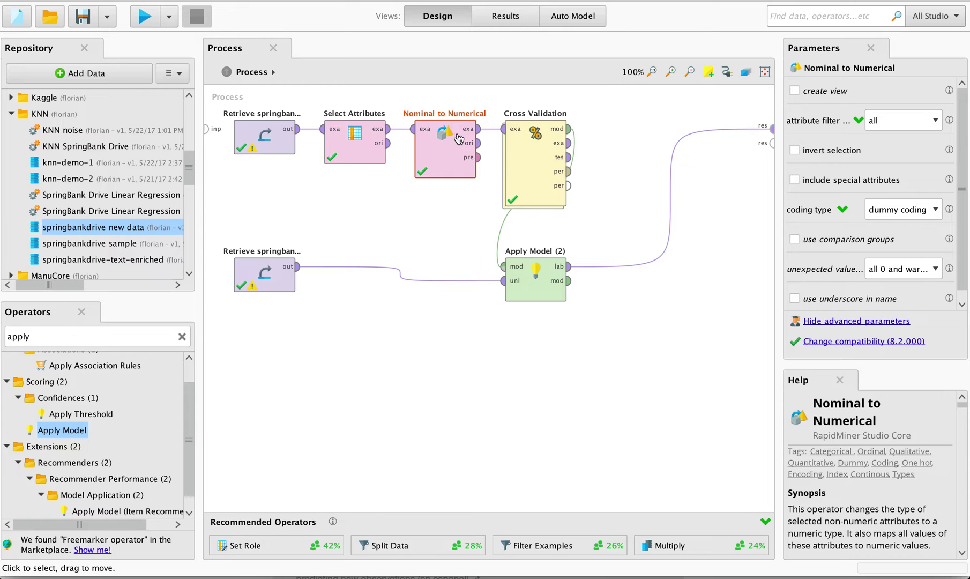
Try a Normalize operator below Nominal to Numerical and delete it from the process.
{"action": "left_click", "coordinate": [104, 336]}
{"action": "key", "text": "ctrl+a"}
{"action": "type", "text": "standar"}
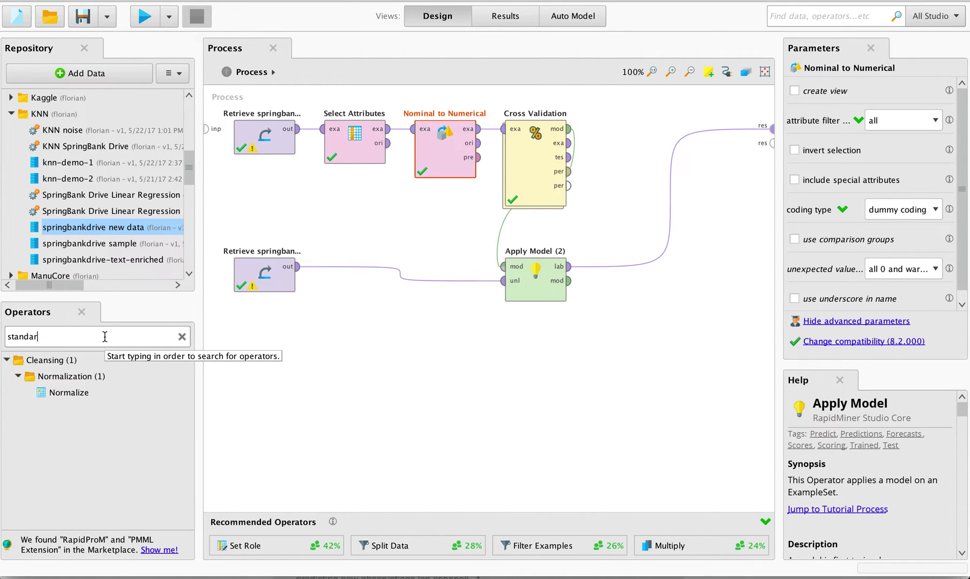
{"action": "left_click_drag", "start_coordinate": [75, 392], "coordinate": [464, 217]}
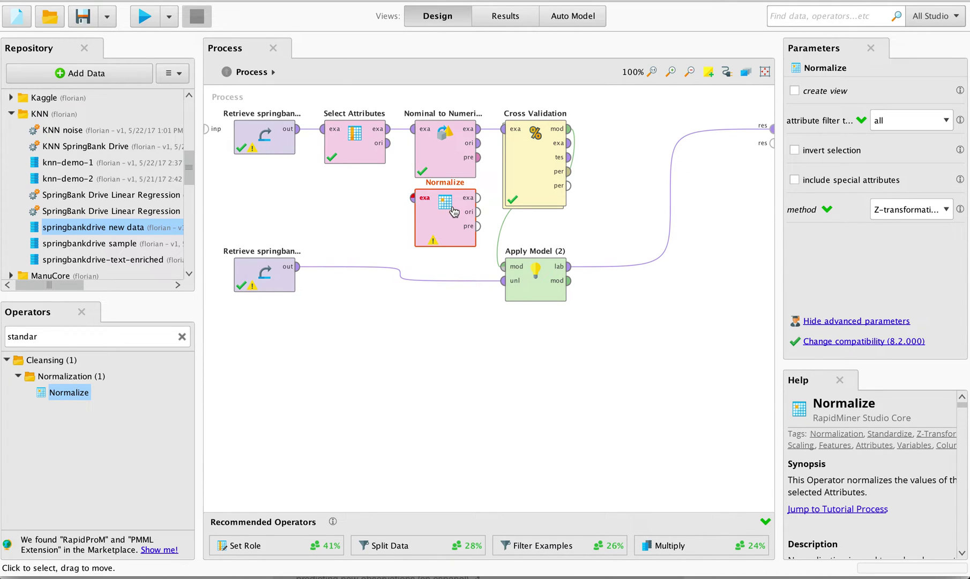
{"action": "key", "text": "Delete"}
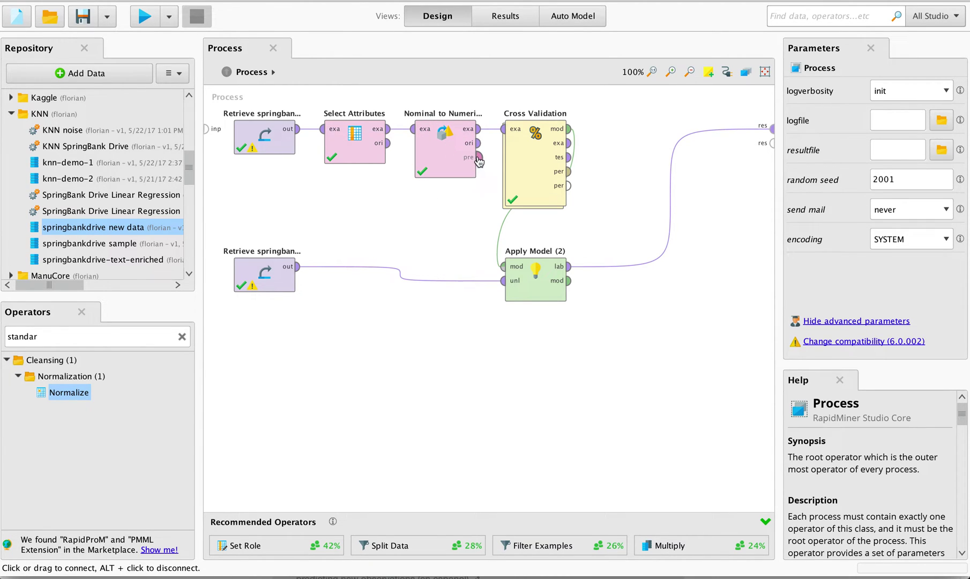
Open the springbankdrive new data set from the repository to examine its attributes, and return to the process design.
{"action": "mouse_move", "coordinate": [479, 160]}
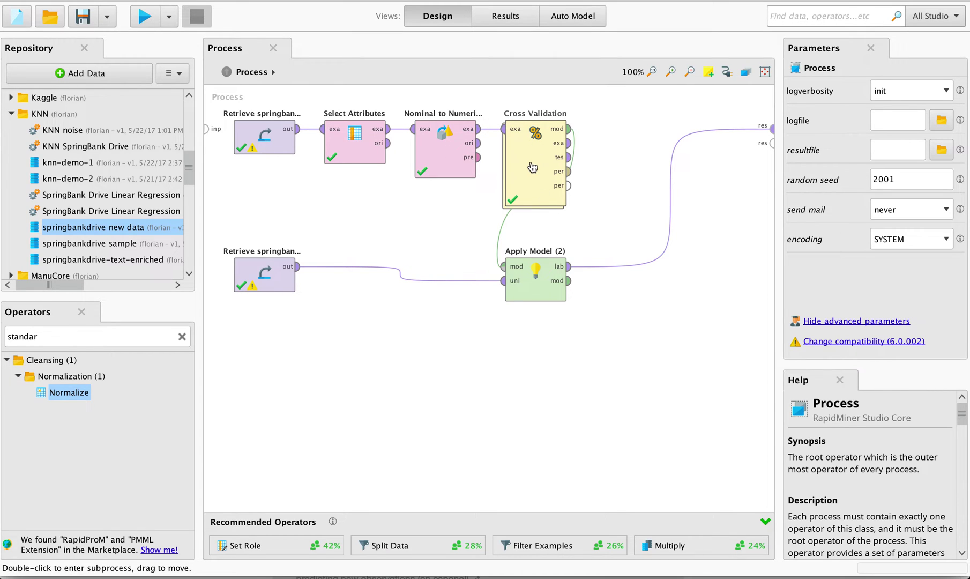
{"action": "left_click", "coordinate": [269, 266]}
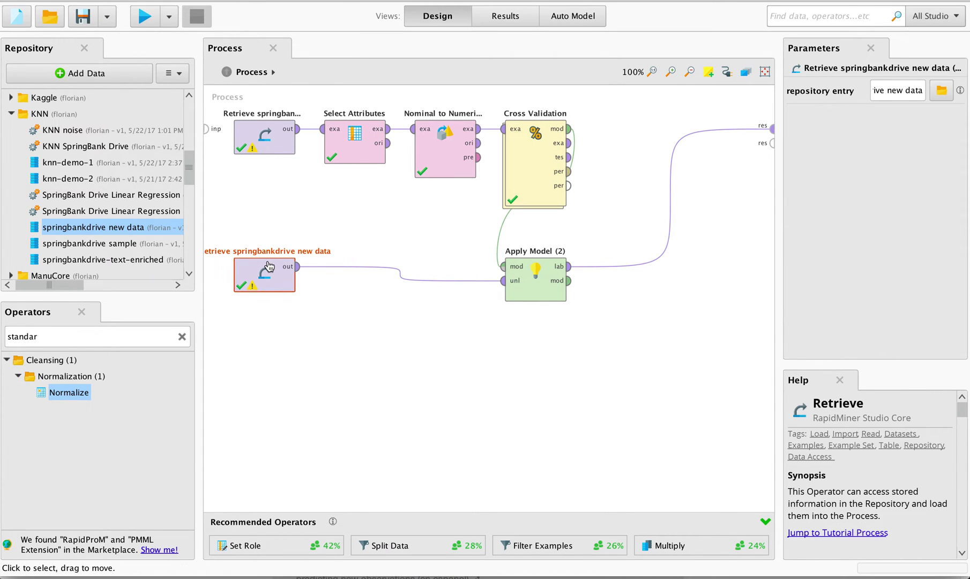
{"action": "right_click", "coordinate": [267, 276]}
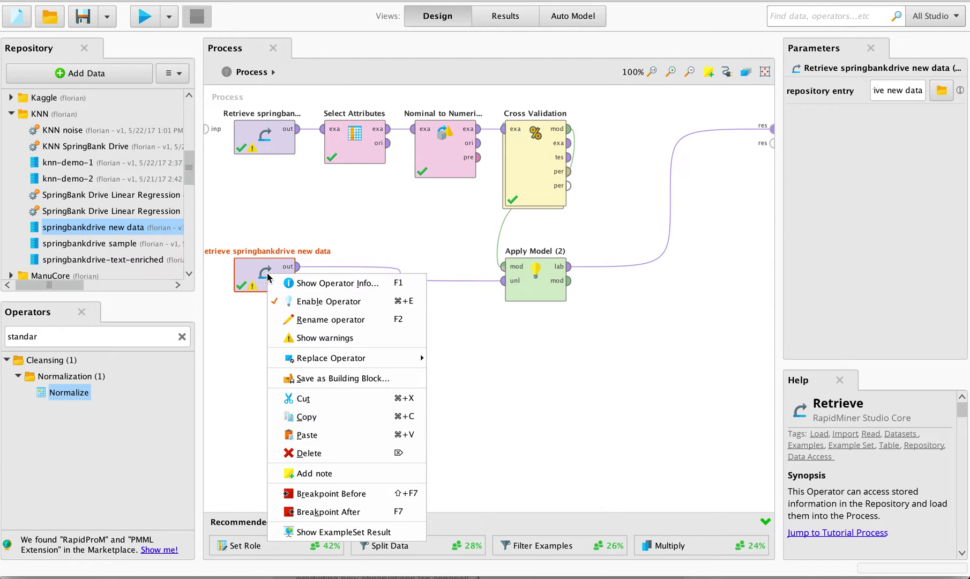
{"action": "left_click", "coordinate": [118, 245]}
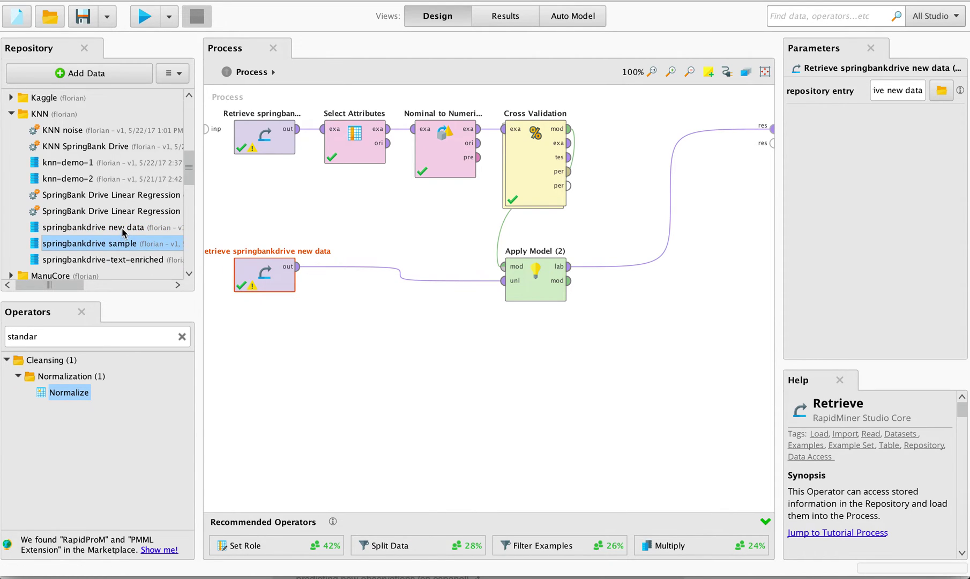
{"action": "double_click", "coordinate": [122, 228]}
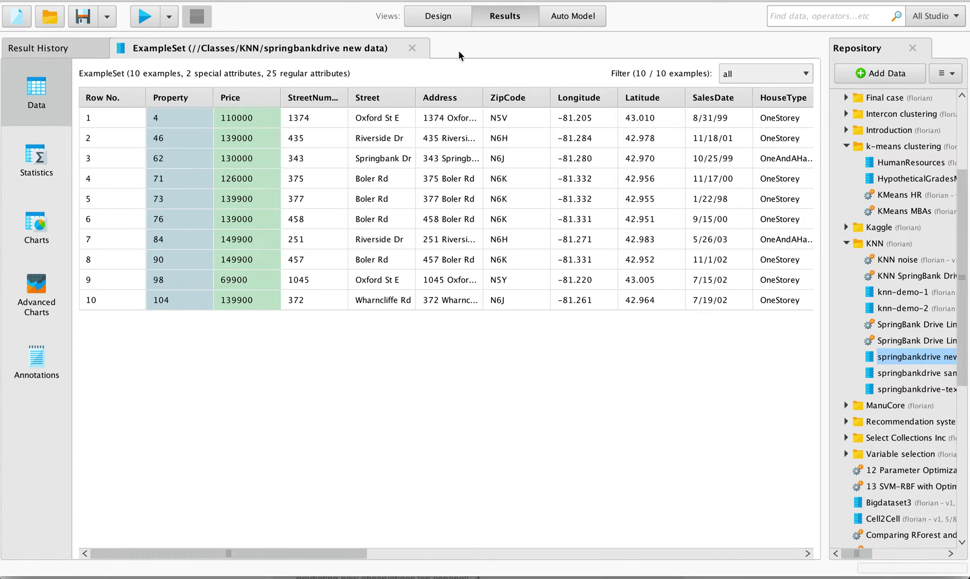
{"action": "left_click", "coordinate": [459, 21]}
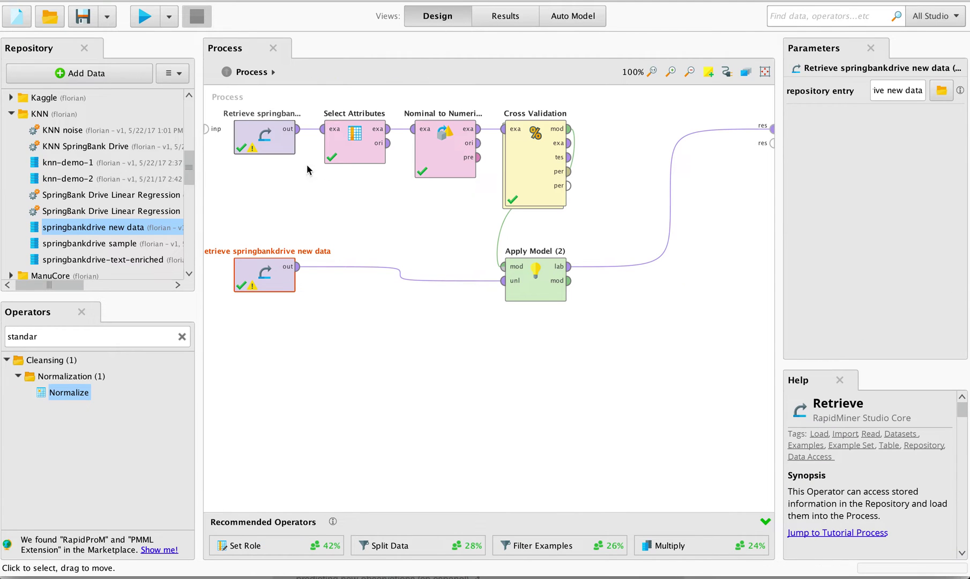
Insert a copy of the Nominal to Numerical operator between the new data Retrieve operator and Apply Model (2).
{"action": "left_click", "coordinate": [444, 153]}
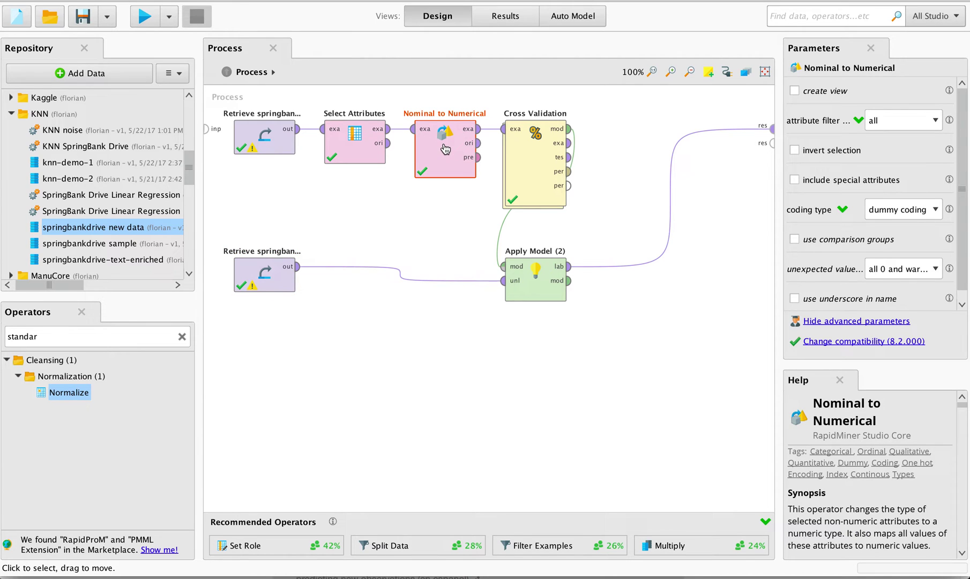
{"action": "left_click", "coordinate": [456, 206]}
{"action": "key", "text": "ctrl+v"}
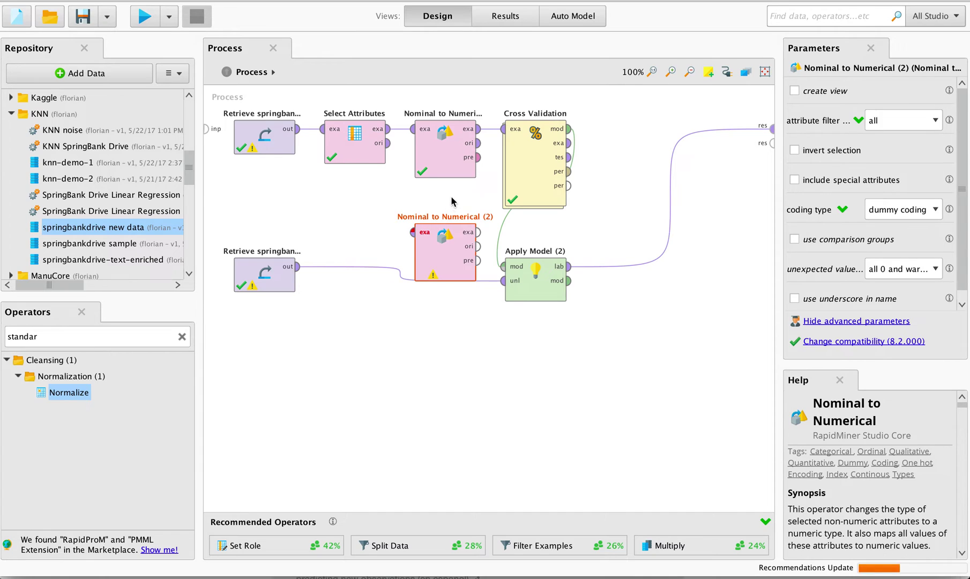
{"action": "left_click_drag", "start_coordinate": [452, 255], "coordinate": [404, 288]}
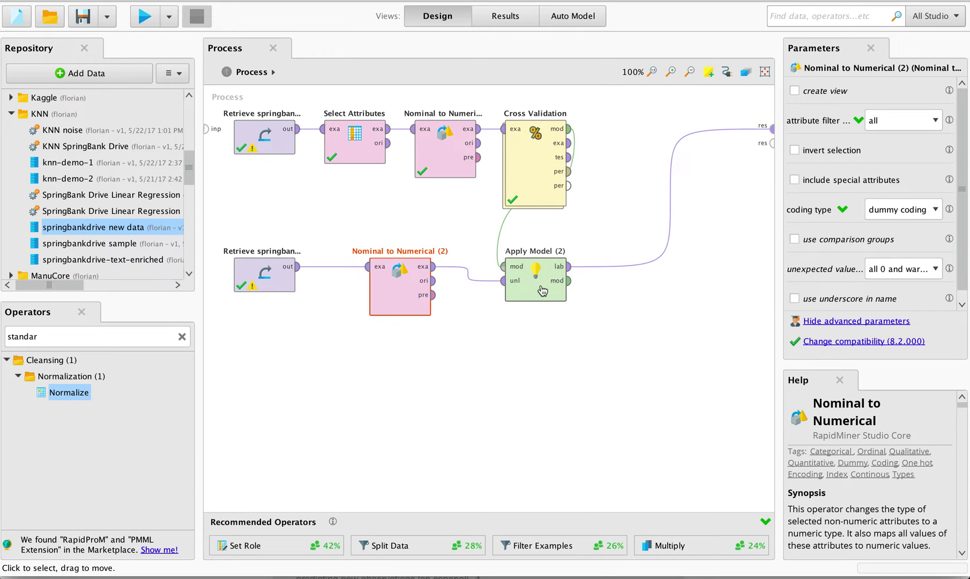
Run the process and examine the predictions, widening the prediction(Price) column and shrinking the Price column.
{"action": "left_click", "coordinate": [142, 25]}
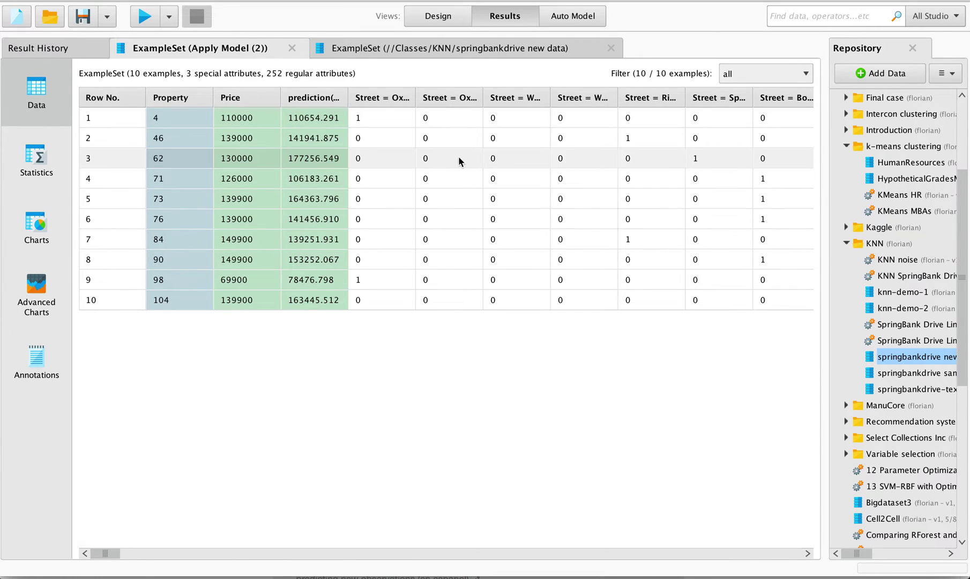
{"action": "left_click", "coordinate": [435, 17]}
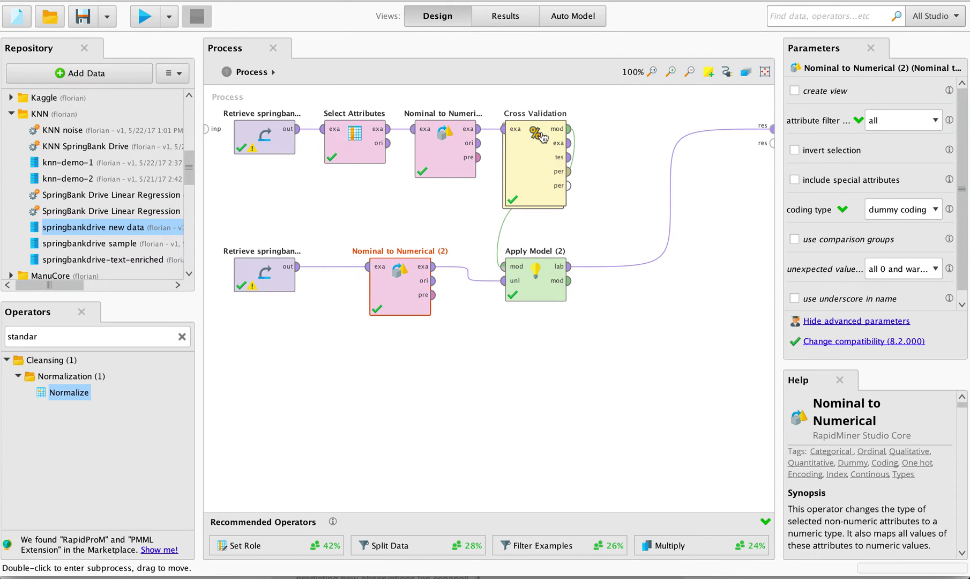
{"action": "left_click", "coordinate": [504, 15]}
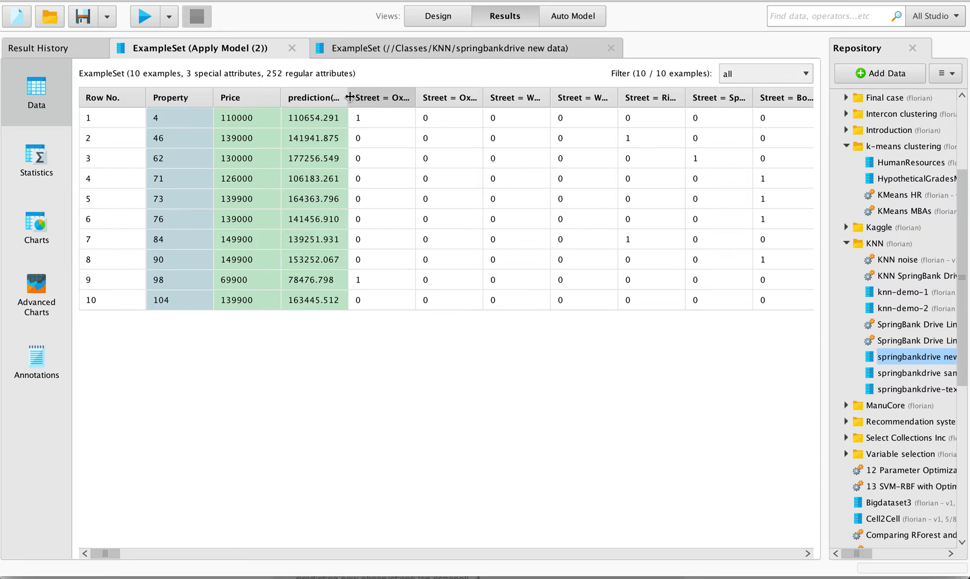
{"action": "left_click_drag", "start_coordinate": [348, 97], "coordinate": [383, 98]}
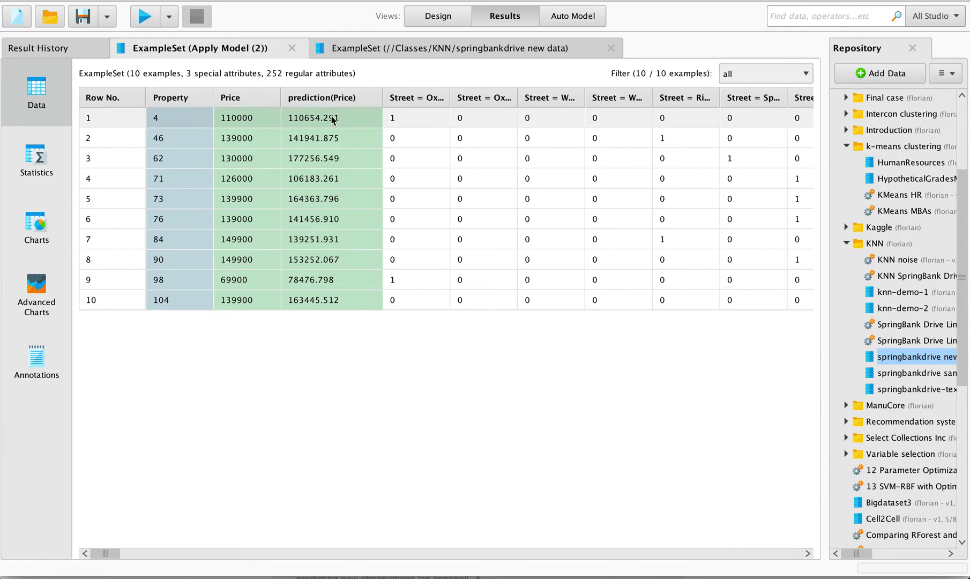
{"action": "left_click_drag", "start_coordinate": [280, 98], "coordinate": [224, 98]}
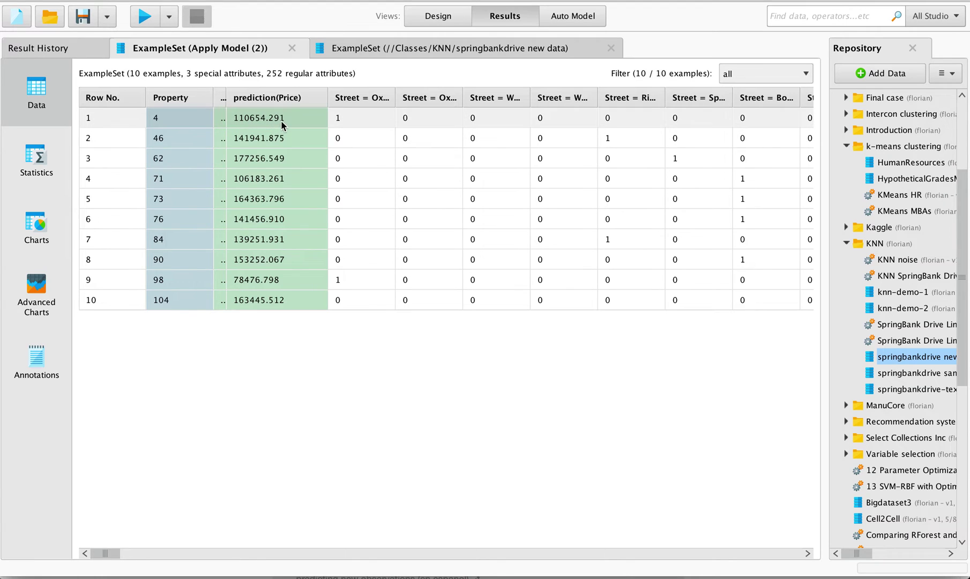
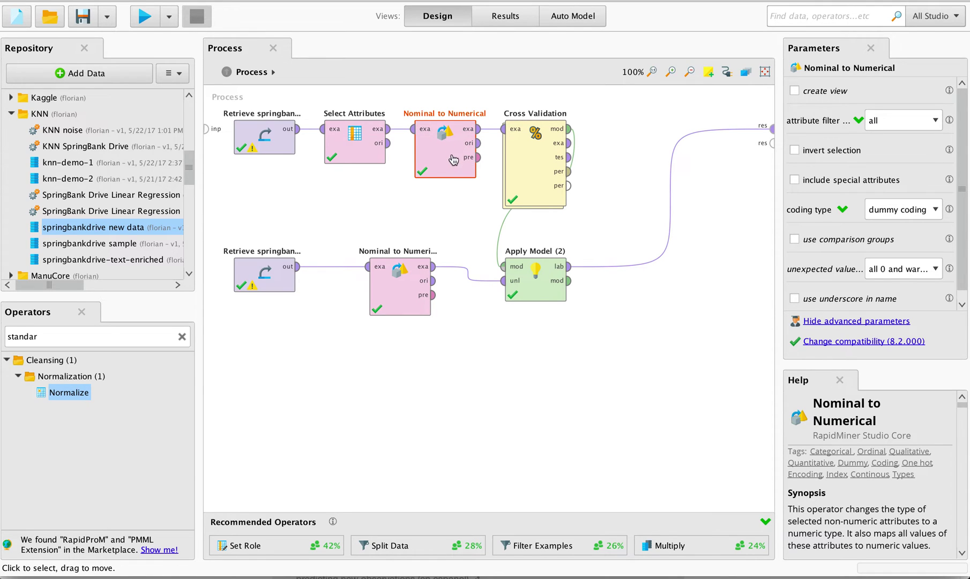
Shift the new data branch further down and delete its Nominal to Numerical (2) operator.
{"action": "left_click_drag", "start_coordinate": [536, 277], "coordinate": [537, 311]}
{"action": "left_click_drag", "start_coordinate": [399, 288], "coordinate": [399, 322]}
{"action": "left_click_drag", "start_coordinate": [256, 287], "coordinate": [257, 321]}
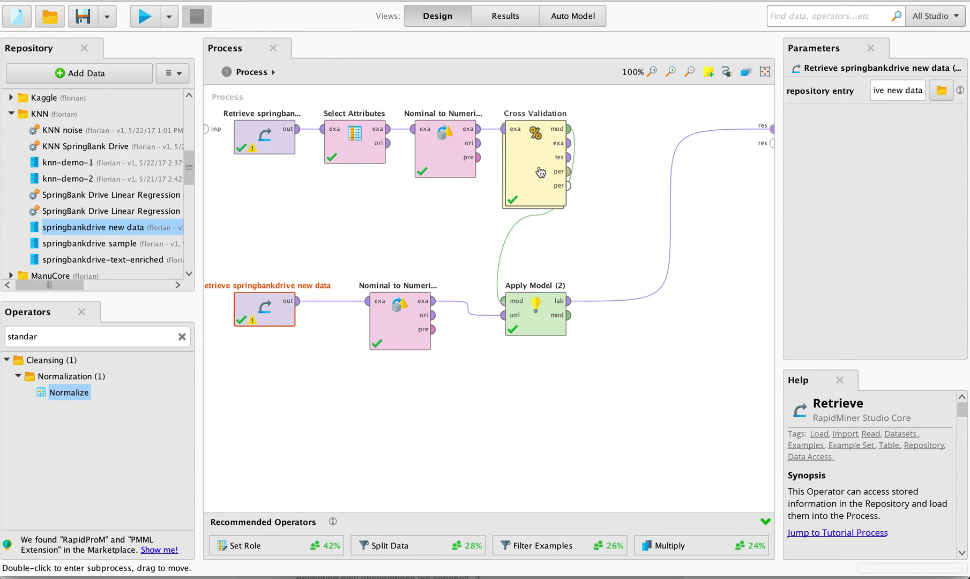
{"action": "left_click", "coordinate": [407, 317]}
{"action": "key", "text": "Delete"}
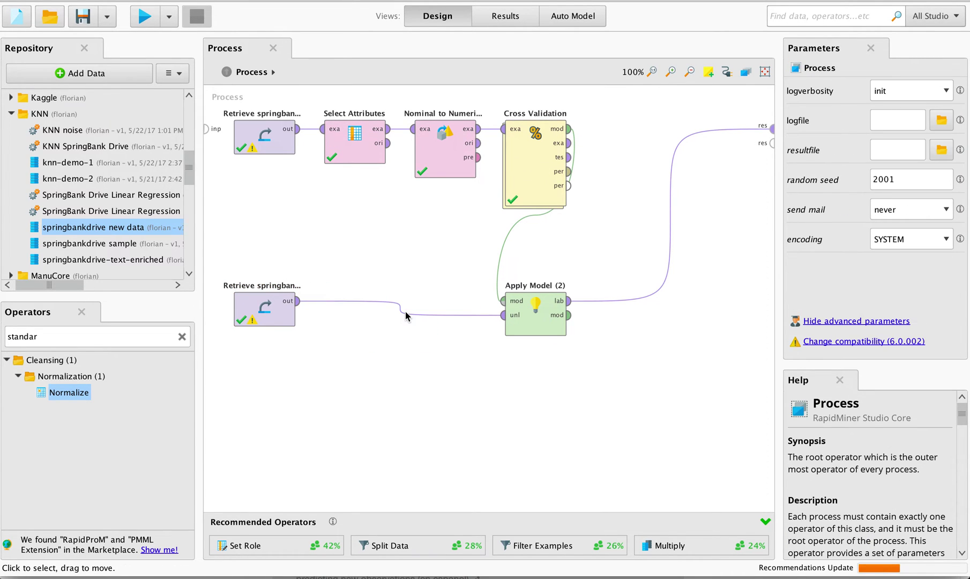
Find the Group Models operator and add it to the process below Nominal to Numerical.
{"action": "double_click", "coordinate": [139, 333]}
{"action": "type", "text": "group model"}
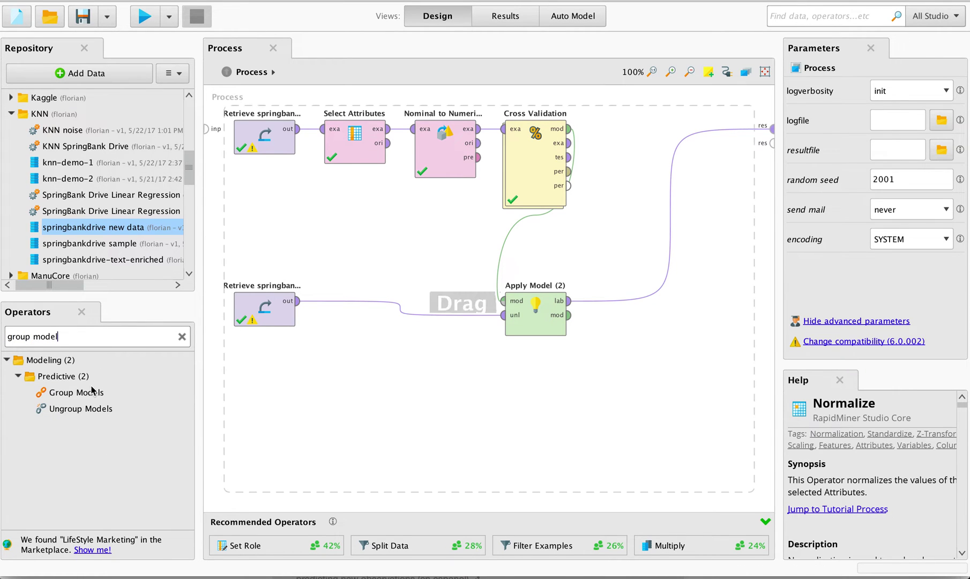
{"action": "left_click_drag", "start_coordinate": [76, 392], "coordinate": [453, 236]}
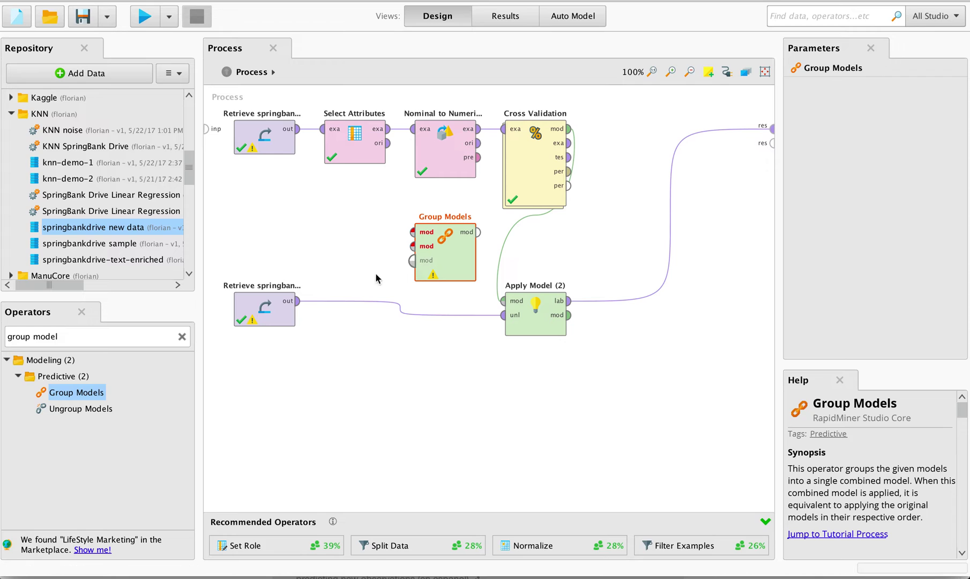
Rearrange the lower operators so Group Models sits directly below Cross Validation, between the new data Retrieve and Apply Model (2).
{"action": "left_click_drag", "start_coordinate": [266, 315], "coordinate": [311, 349]}
{"action": "left_click_drag", "start_coordinate": [524, 333], "coordinate": [614, 333]}
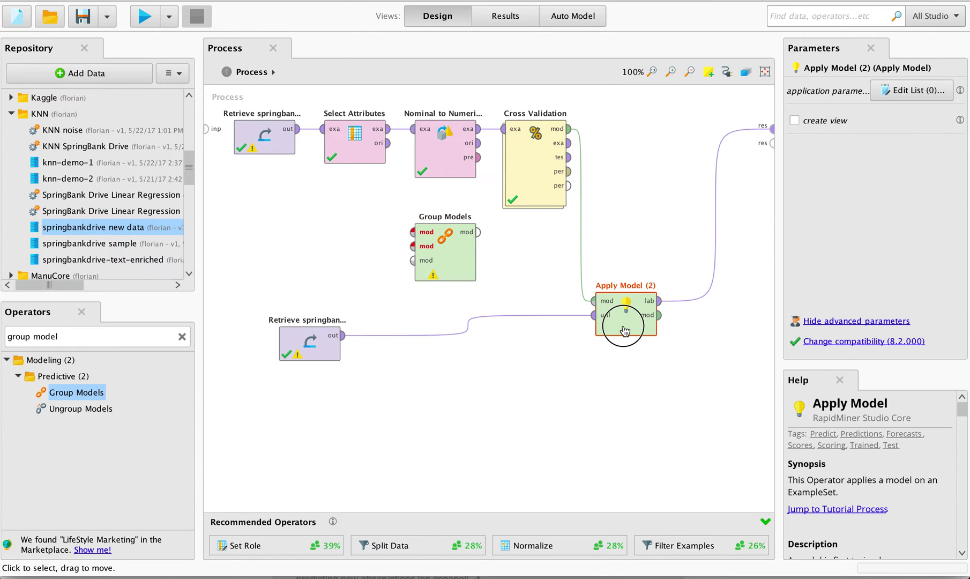
{"action": "mouse_move", "coordinate": [447, 268]}
{"action": "left_mouse_down"}
{"action": "mouse_move", "coordinate": [492, 268]}
{"action": "mouse_move", "coordinate": [446, 268]}
{"action": "left_mouse_up"}
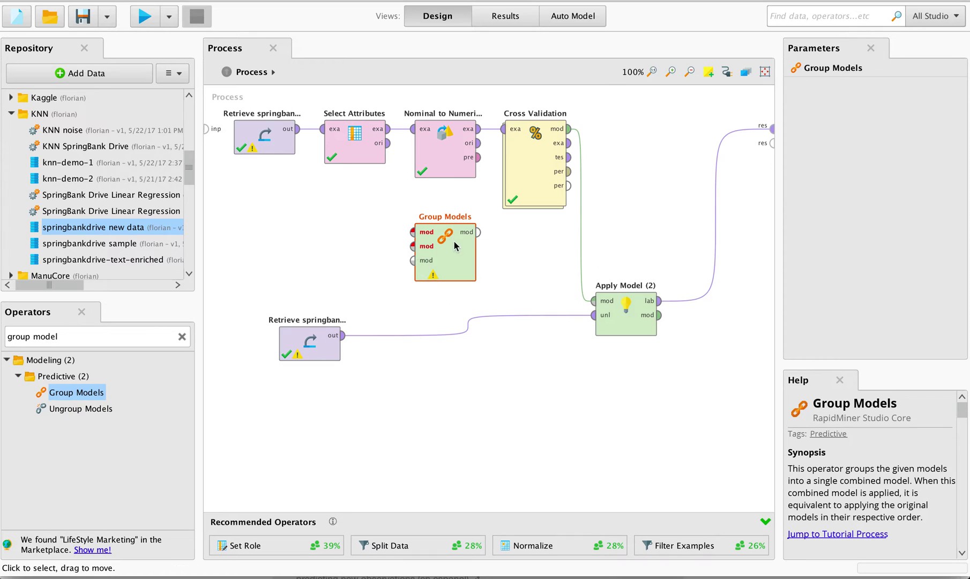
{"action": "left_click", "coordinate": [471, 255]}
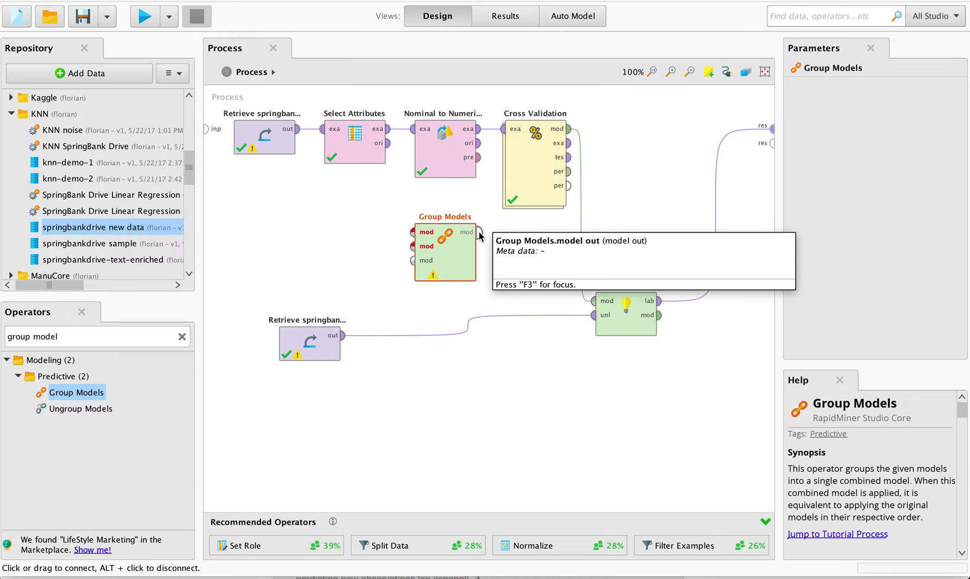
{"action": "left_click_drag", "start_coordinate": [440, 259], "coordinate": [530, 260]}
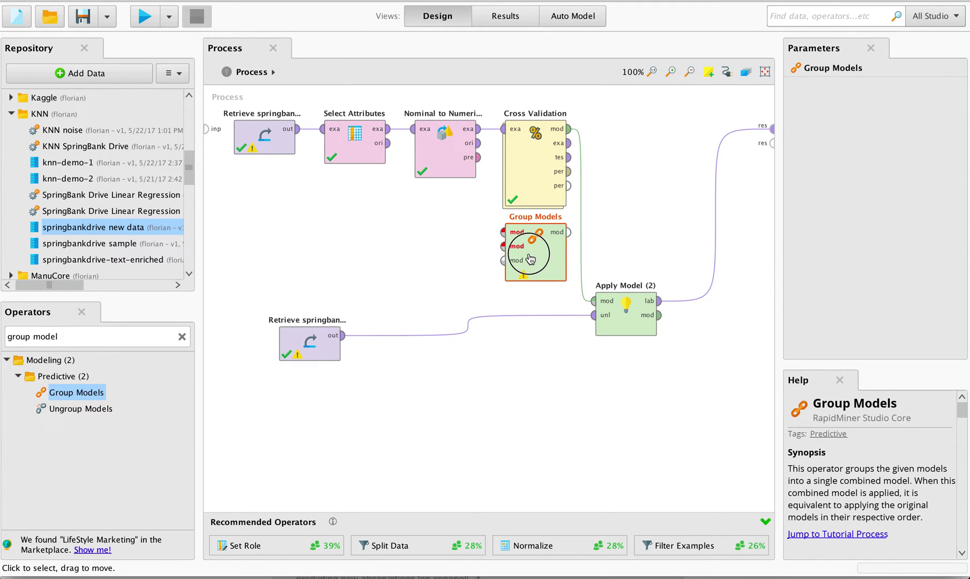
Connect the Nominal to Numerical preprocessing model and the Cross Validation model, in that order, to the Group Models inputs.
{"action": "left_click", "coordinate": [481, 167]}
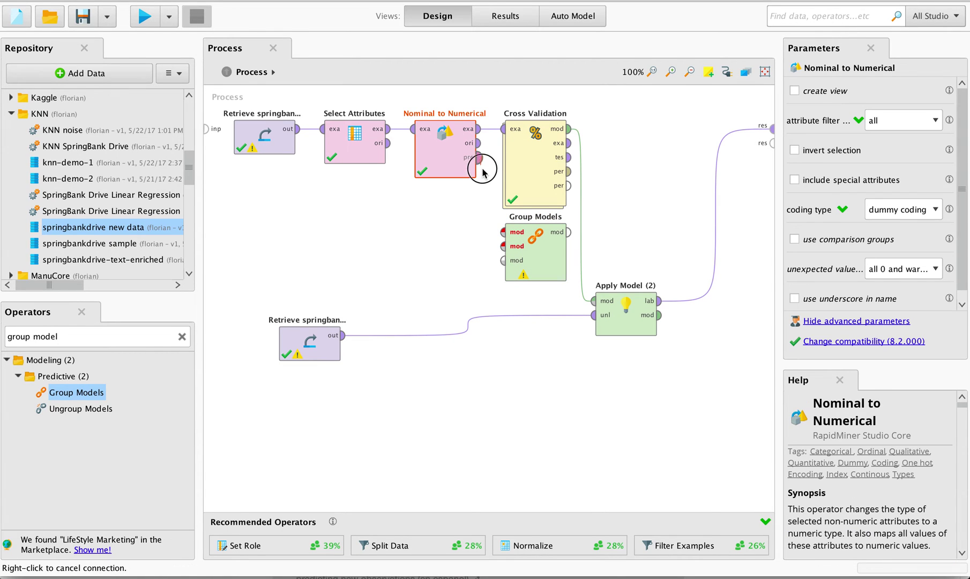
{"action": "left_click", "coordinate": [499, 231]}
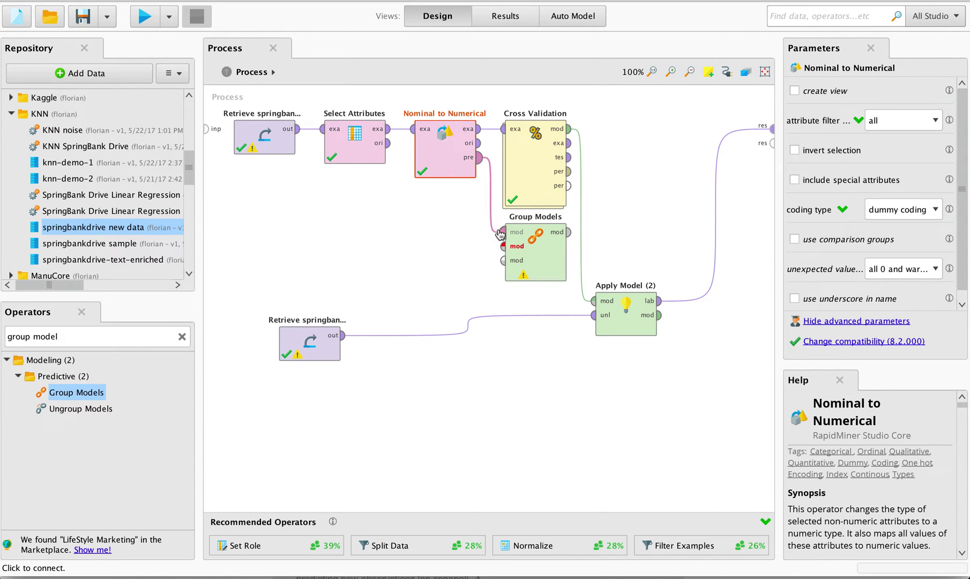
{"action": "left_click", "coordinate": [570, 132]}
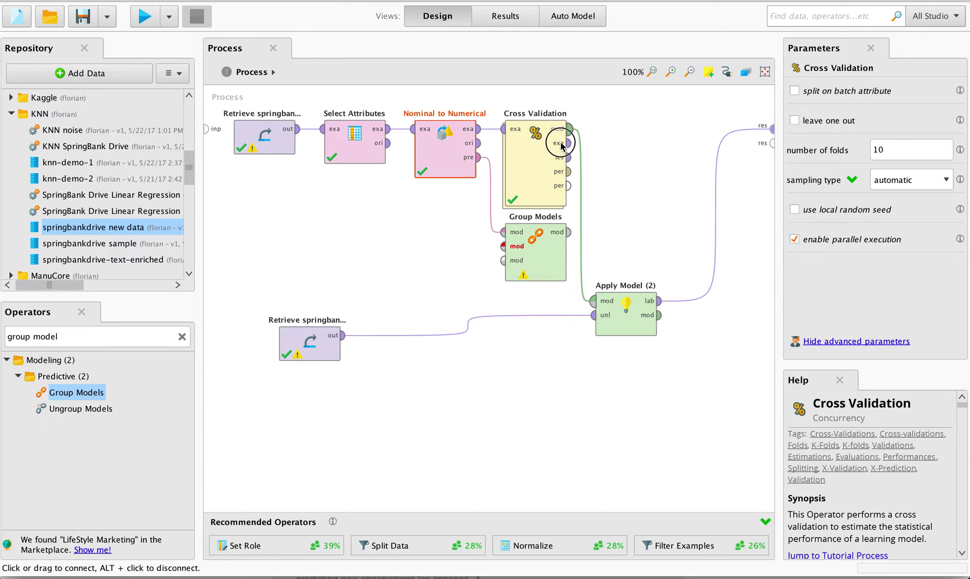
{"action": "left_click", "coordinate": [503, 248]}
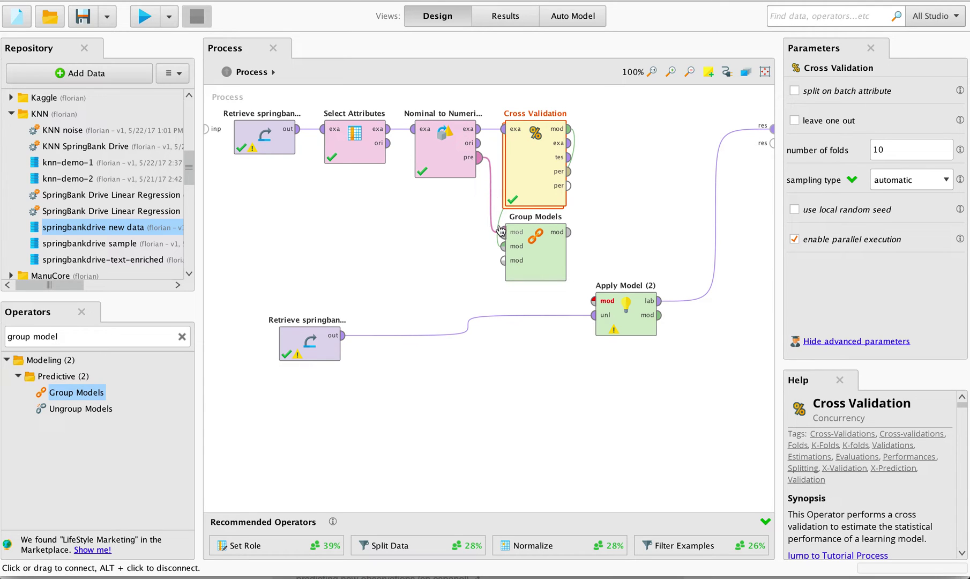
{"action": "left_click", "coordinate": [536, 257]}
{"action": "left_click_drag", "start_coordinate": [536, 256], "coordinate": [522, 281]}
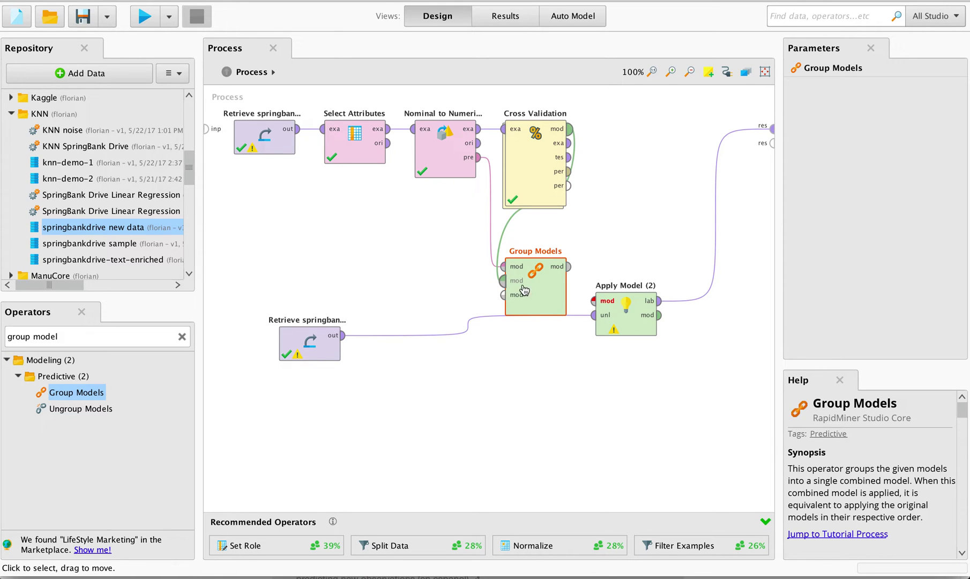
{"action": "left_click_drag", "start_coordinate": [530, 276], "coordinate": [530, 241]}
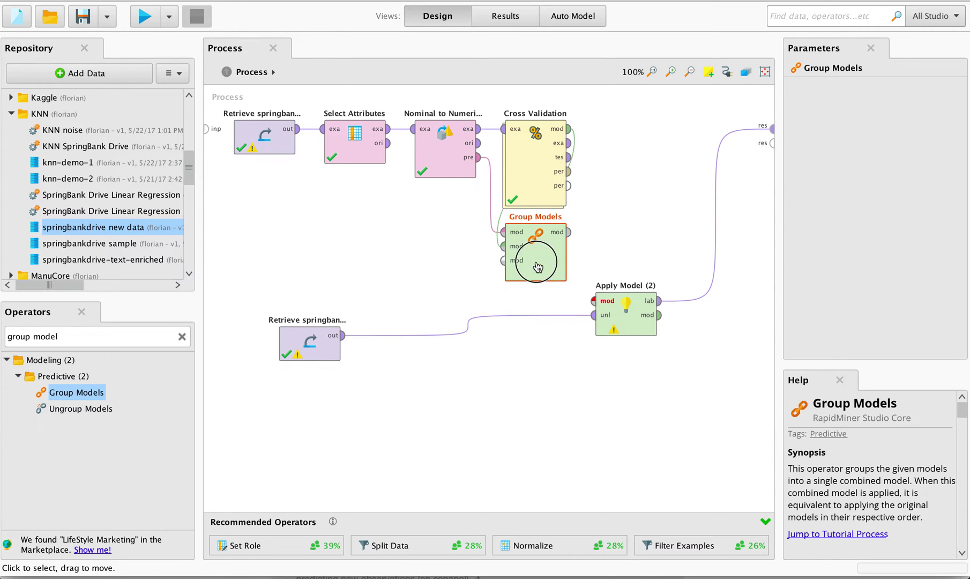
Connect the Group Models output to the model input of Apply Model (2) and move Apply Model (2) slightly lower.
{"action": "left_click", "coordinate": [570, 234]}
{"action": "left_click", "coordinate": [594, 300]}
{"action": "left_click_drag", "start_coordinate": [618, 292], "coordinate": [617, 327]}
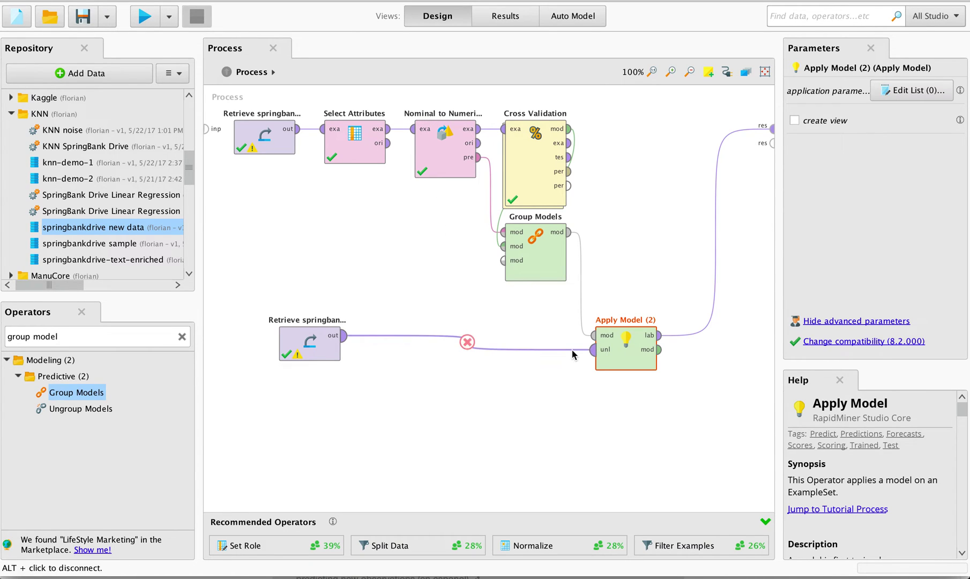
Run the process with the grouped model, view the predictions, and close both example set results.
{"action": "left_click", "coordinate": [139, 16]}
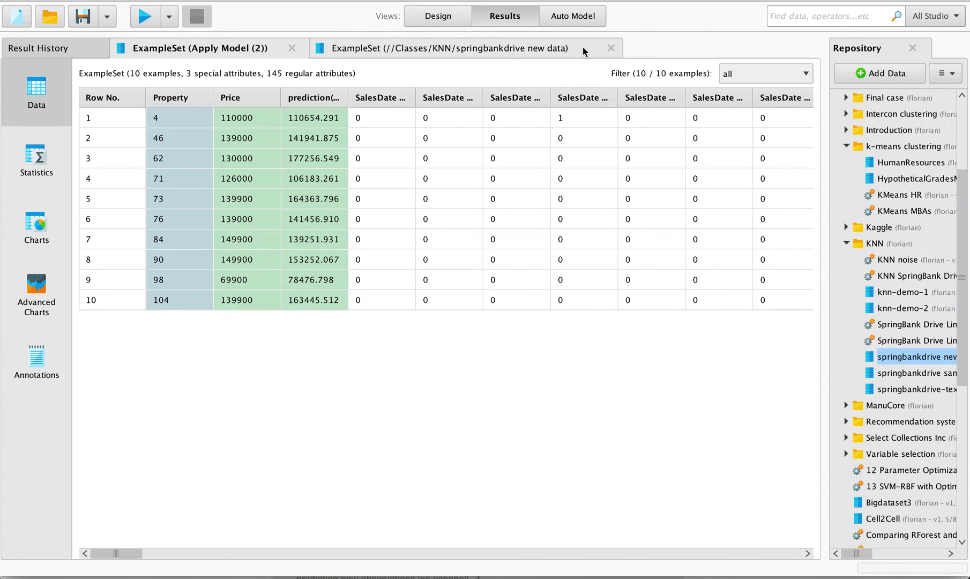
{"action": "left_click", "coordinate": [610, 49]}
{"action": "left_click", "coordinate": [292, 47]}
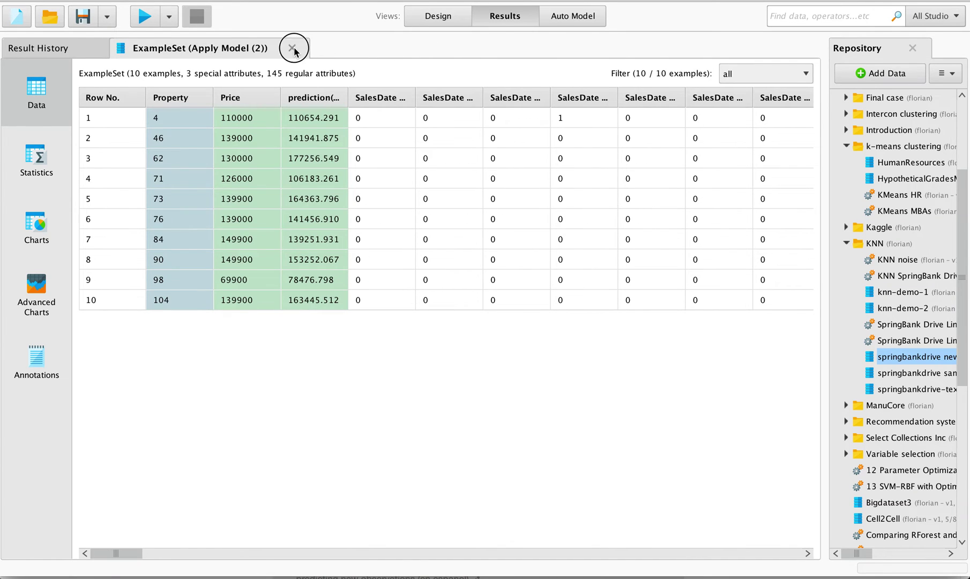
Return to the process design and connect the model output of Apply Model (2) to the second process result port.
{"action": "left_click", "coordinate": [441, 16]}
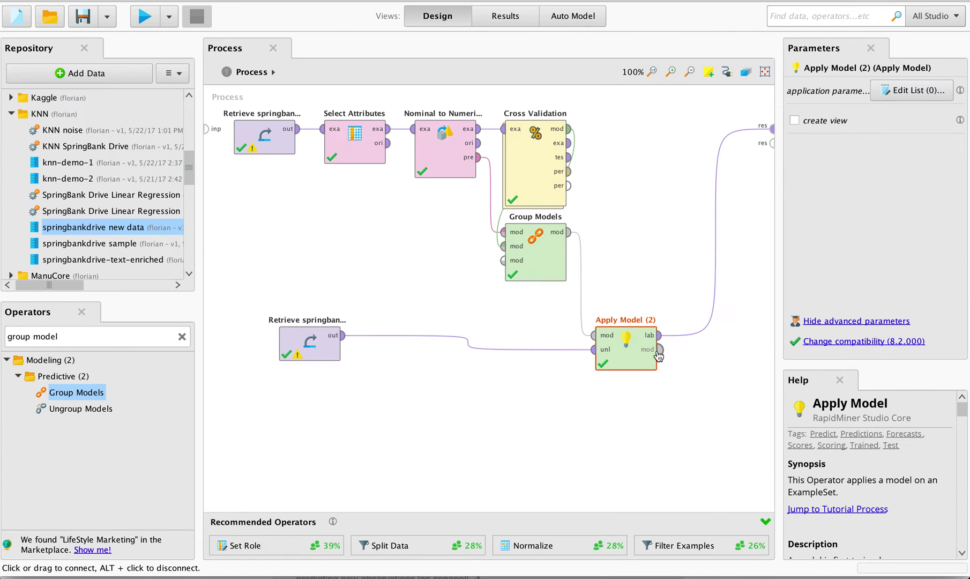
{"action": "left_click", "coordinate": [660, 350]}
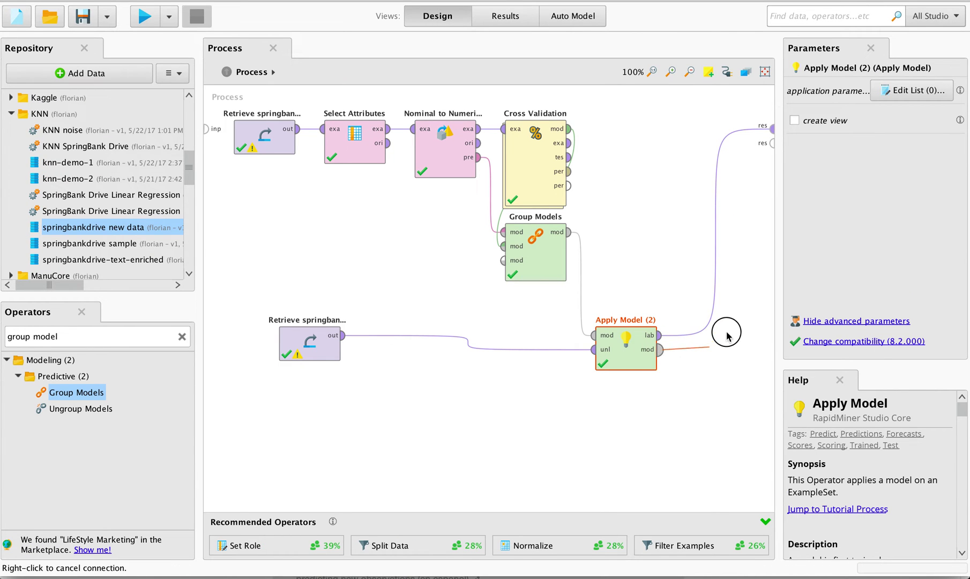
{"action": "left_click", "coordinate": [771, 149]}
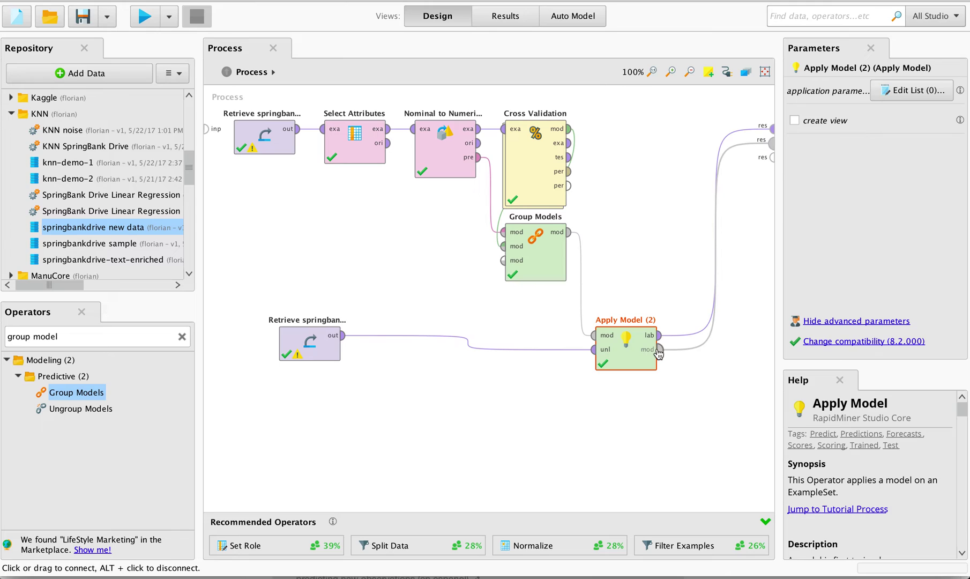
Run the process and review the Nominal2Numerical and LinearRegression parts of the grouped model, plus the predictions with a narrowed Price column.
{"action": "left_click", "coordinate": [142, 16]}
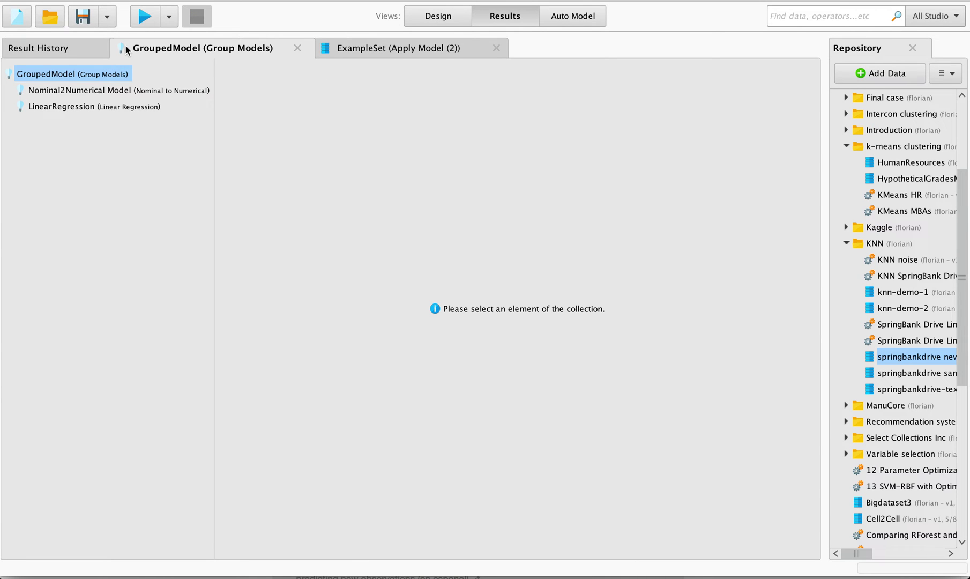
{"action": "left_click", "coordinate": [96, 92]}
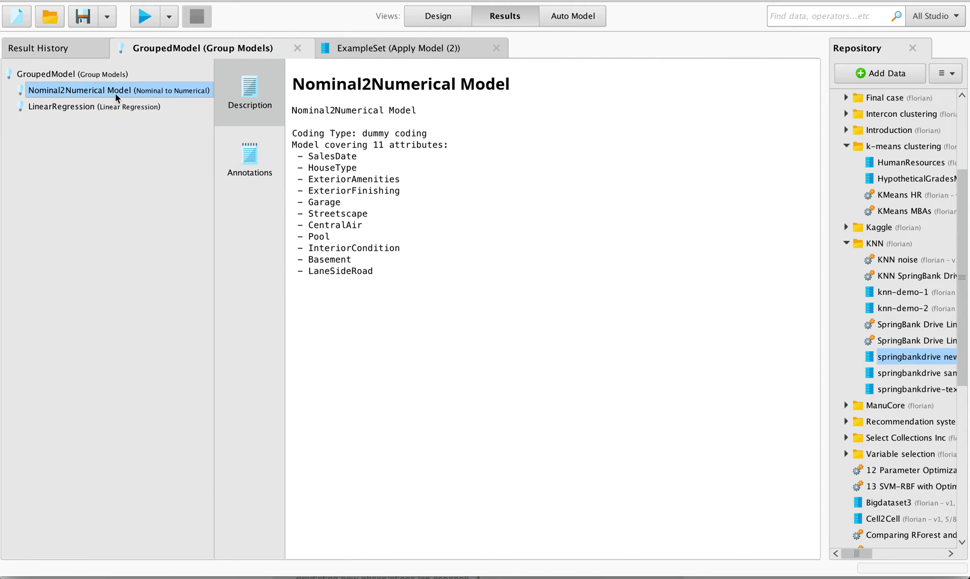
{"action": "left_click", "coordinate": [75, 105]}
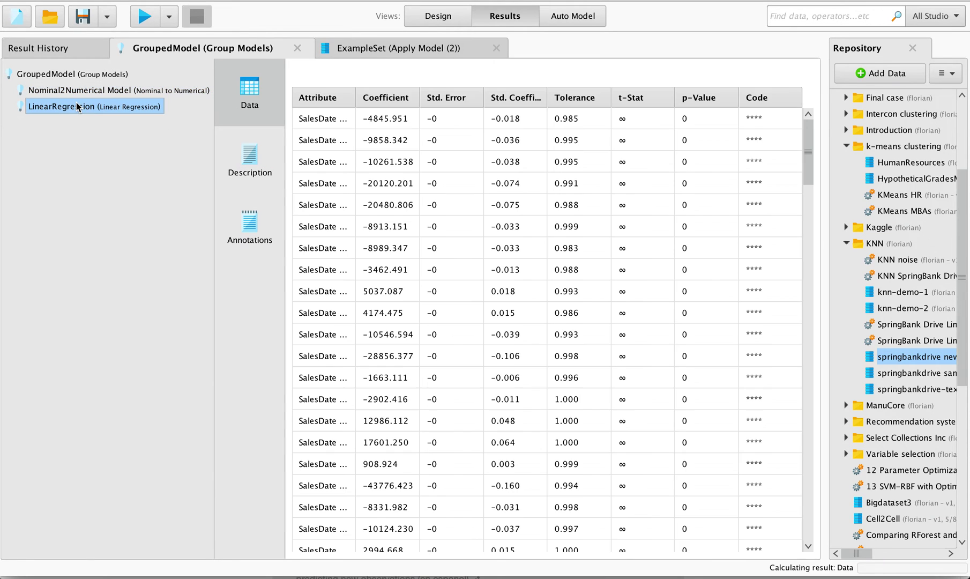
{"action": "left_click", "coordinate": [106, 93]}
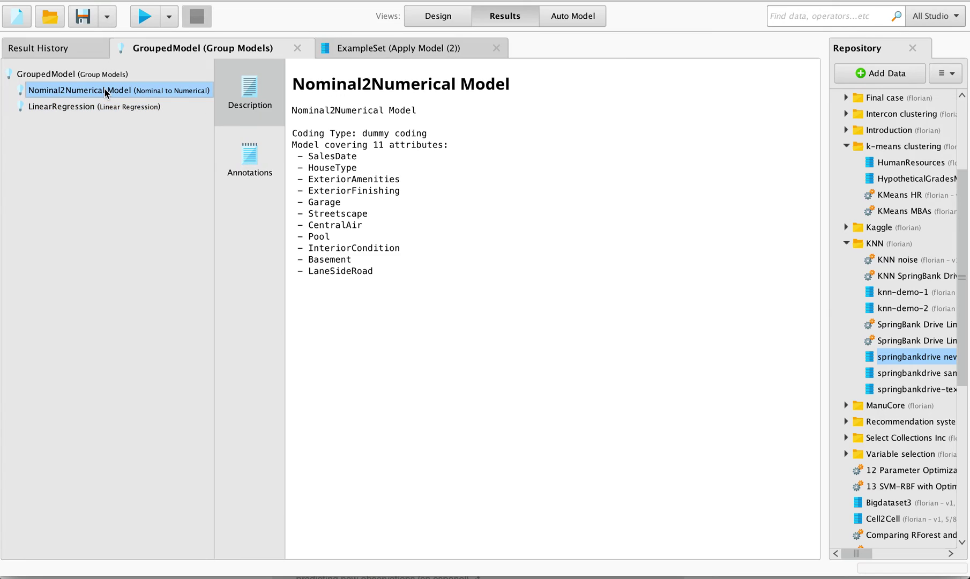
{"action": "left_click", "coordinate": [397, 49]}
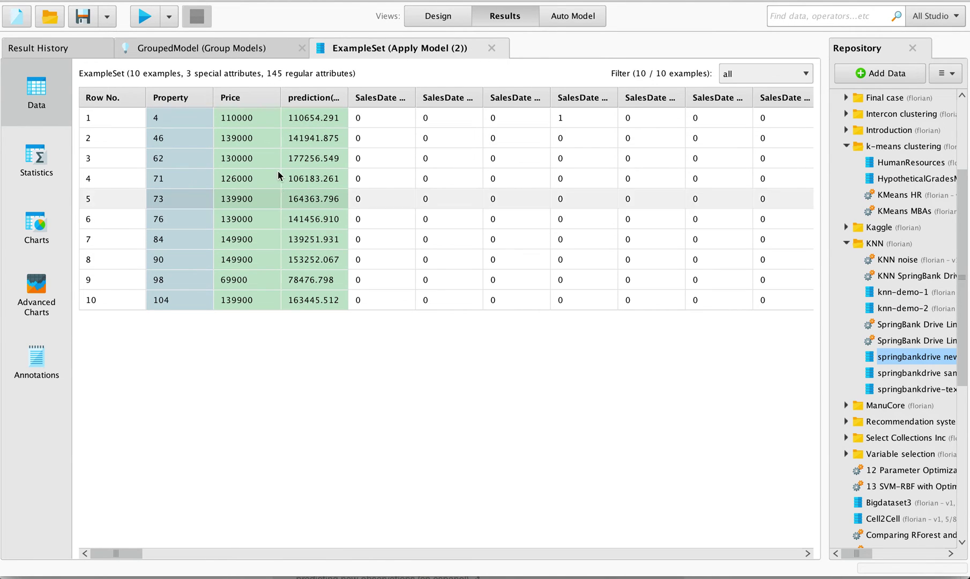
{"action": "left_click_drag", "start_coordinate": [280, 97], "coordinate": [232, 98]}
Return to the process design and move Group Models beneath Nominal to Numerical and Apply Model (2) beneath Cross Validation.
{"action": "left_click", "coordinate": [449, 17]}
{"action": "left_click", "coordinate": [532, 269]}
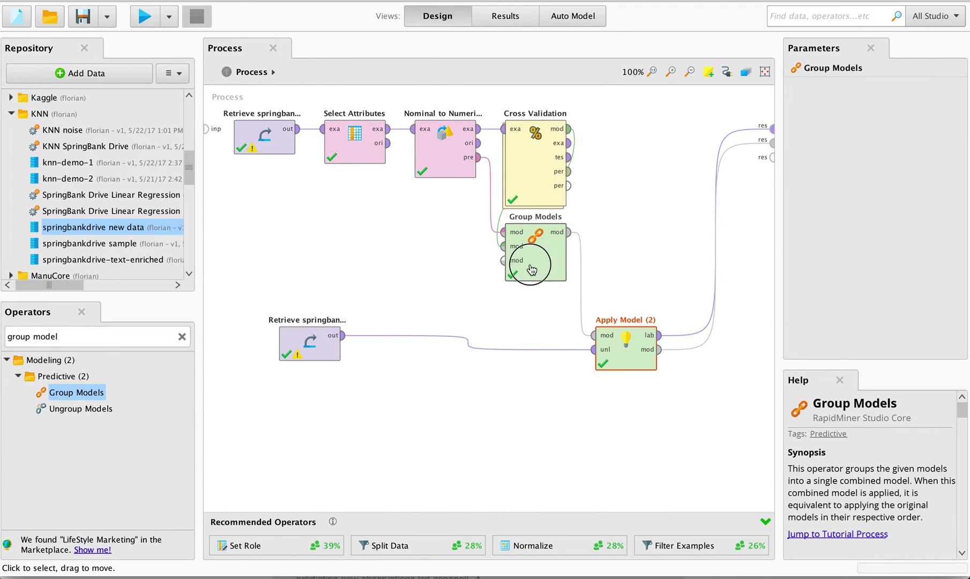
{"action": "left_click_drag", "start_coordinate": [562, 270], "coordinate": [471, 271]}
{"action": "left_click", "coordinate": [617, 346]}
{"action": "left_click_drag", "start_coordinate": [650, 358], "coordinate": [560, 324]}
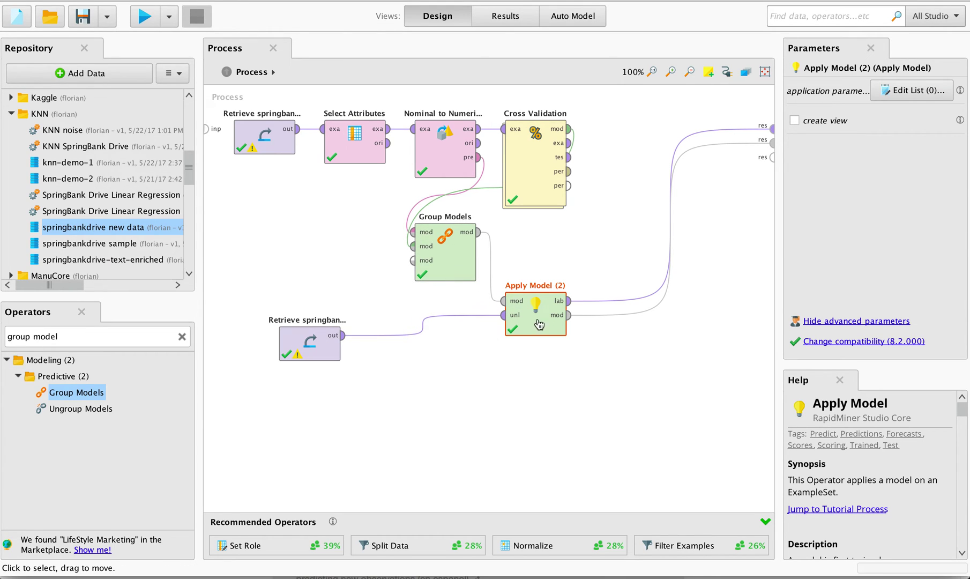
Review the labelled data from Apply Model (2) in the results, widening the prediction(Price) column to fit its full header.
{"action": "mouse_move", "coordinate": [571, 307]}
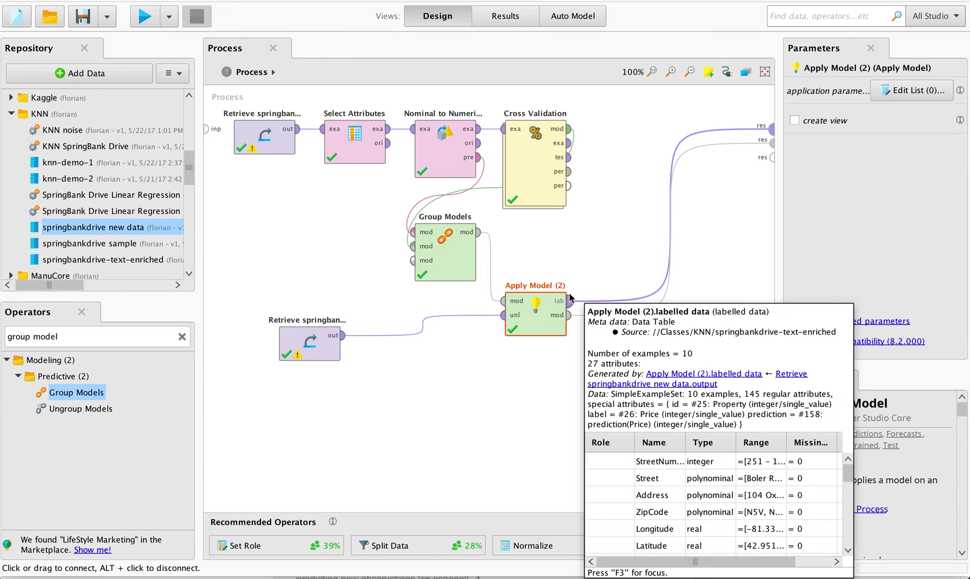
{"action": "left_click", "coordinate": [117, 339]}
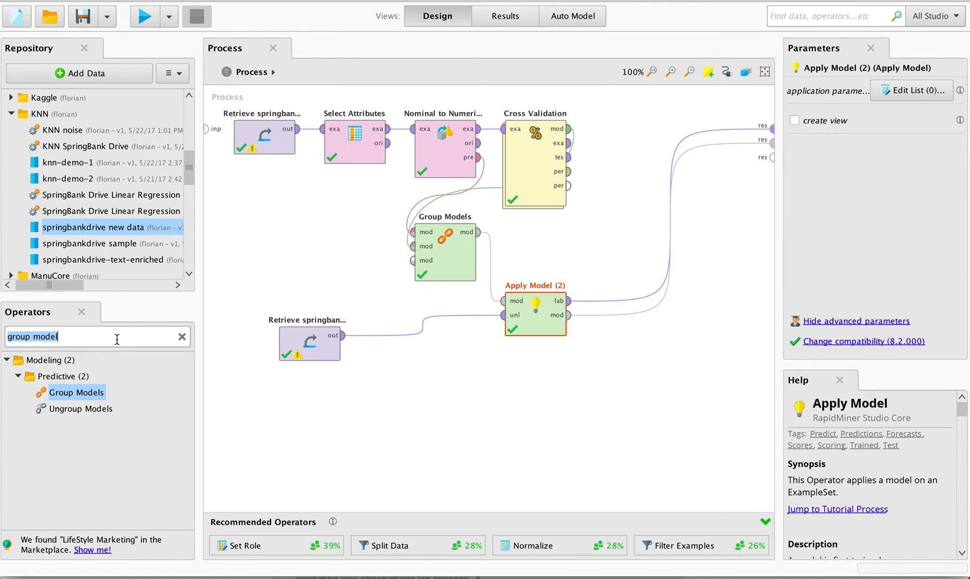
{"action": "left_click", "coordinate": [497, 24]}
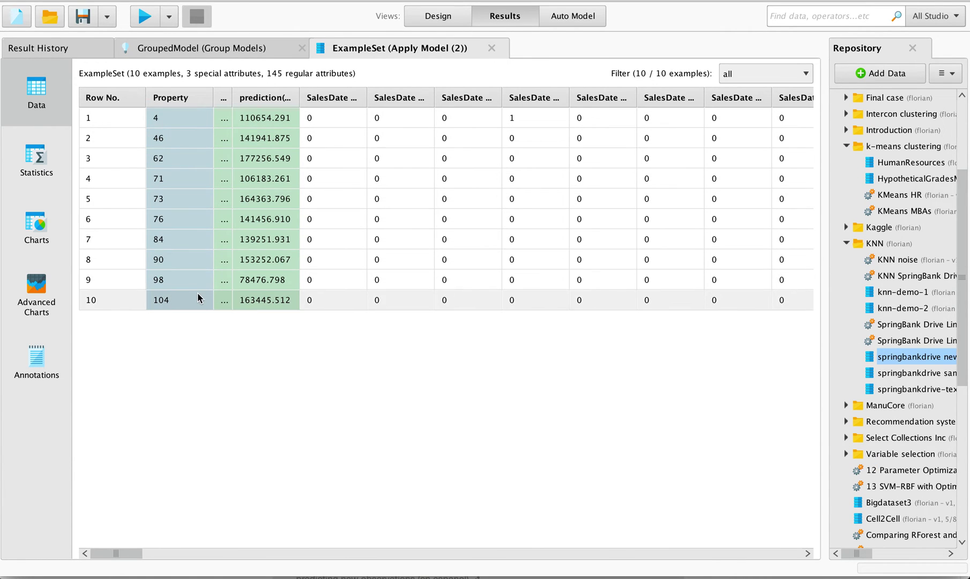
{"action": "left_click_drag", "start_coordinate": [299, 100], "coordinate": [321, 101]}
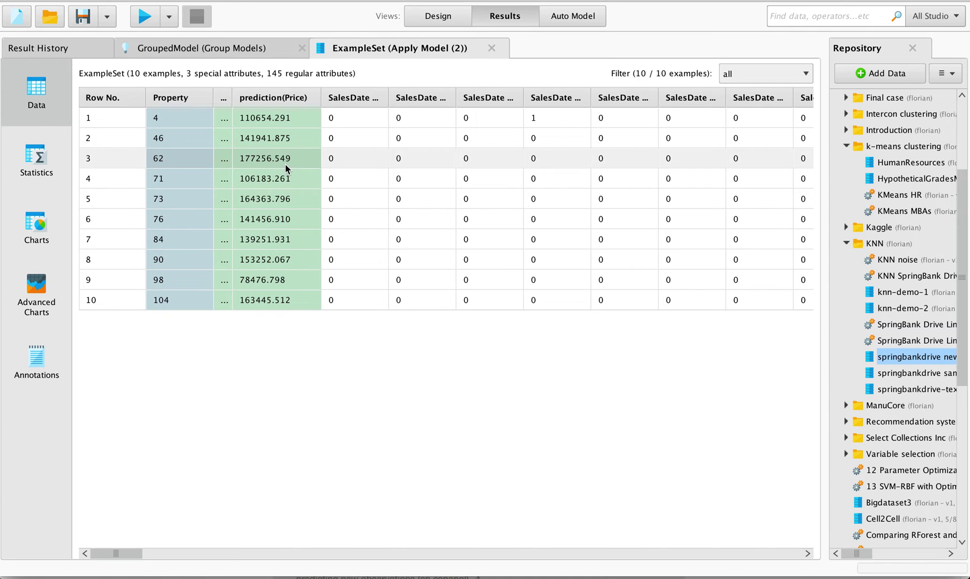
Return to the process design, search the operators for "write", and add Write Excel below and beside Apply Model (2).
{"action": "left_click", "coordinate": [455, 22]}
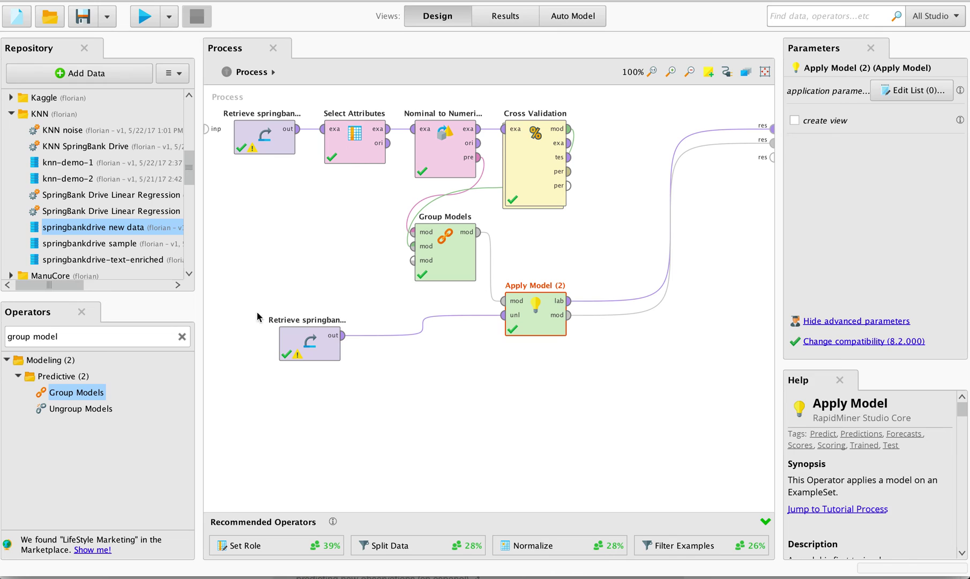
{"action": "left_click", "coordinate": [129, 334]}
{"action": "type", "text": "write"}
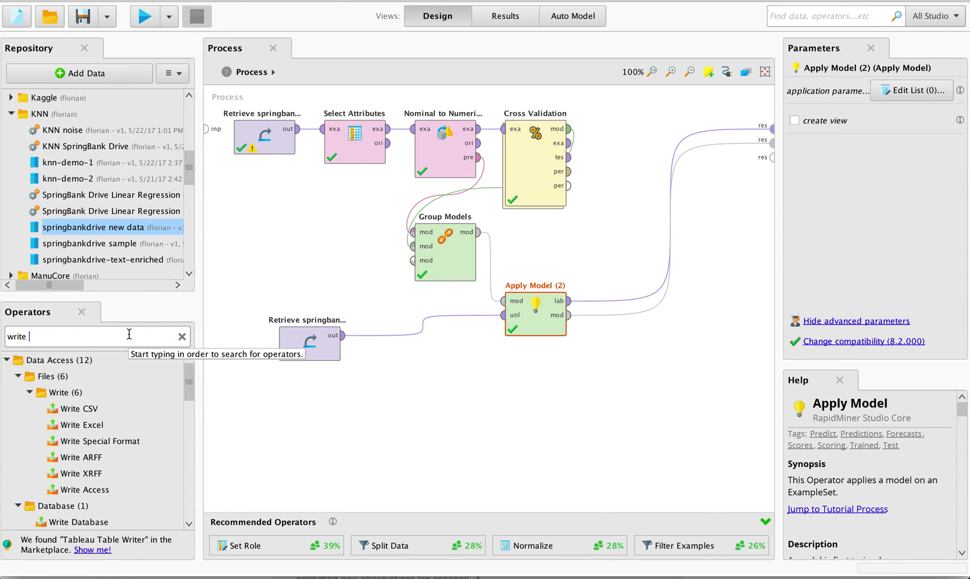
{"action": "left_click_drag", "start_coordinate": [102, 424], "coordinate": [656, 378]}
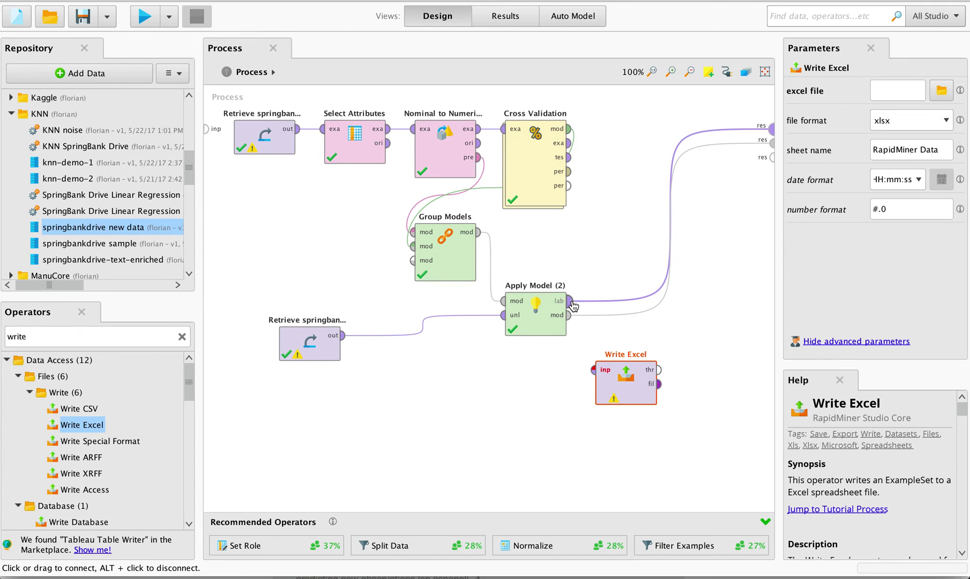
Insert Write Excel between the labelled data output of Apply Model (2) and the second process result port, using its through output.
{"action": "mouse_move", "coordinate": [571, 304]}
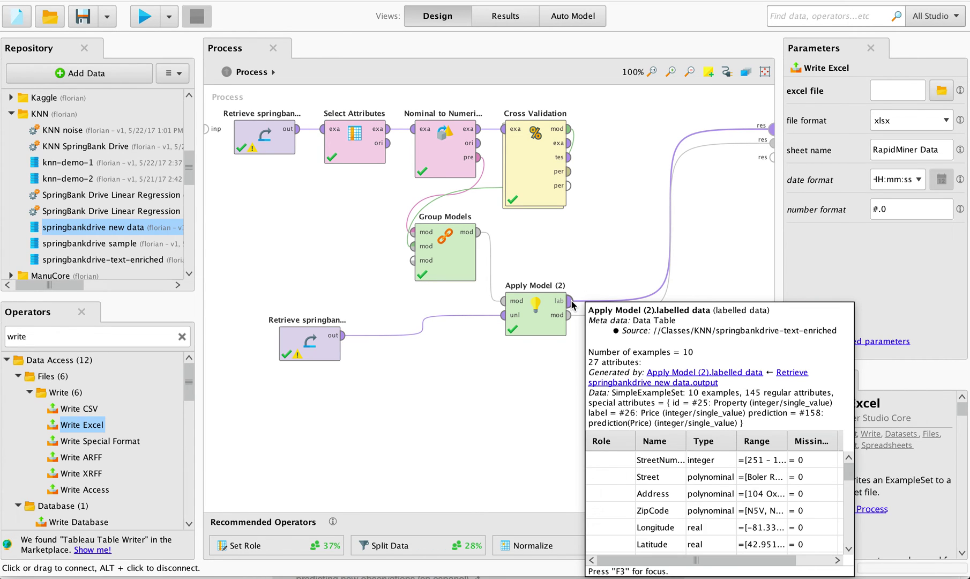
{"action": "left_click", "coordinate": [570, 302]}
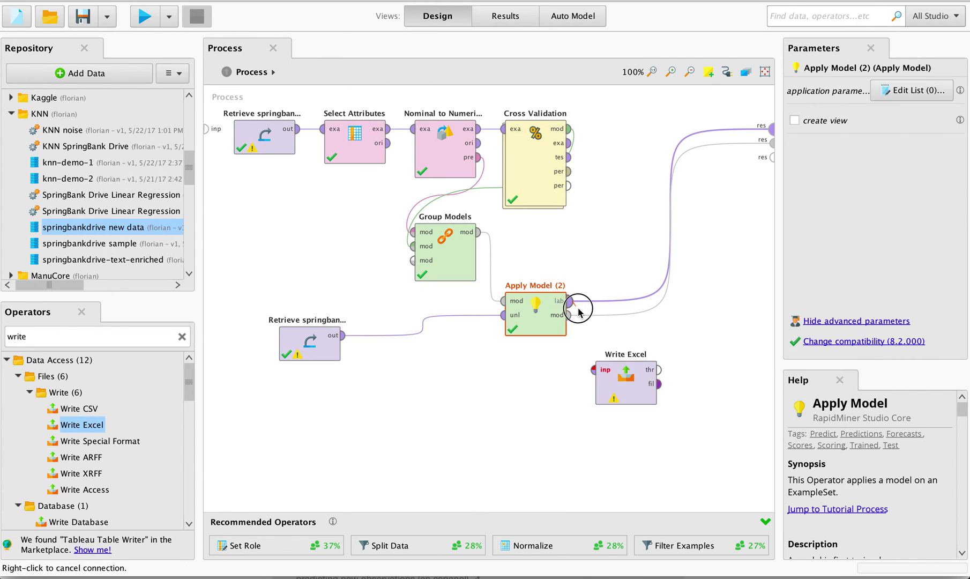
{"action": "left_click", "coordinate": [591, 370]}
{"action": "left_click_drag", "start_coordinate": [602, 389], "coordinate": [604, 262]}
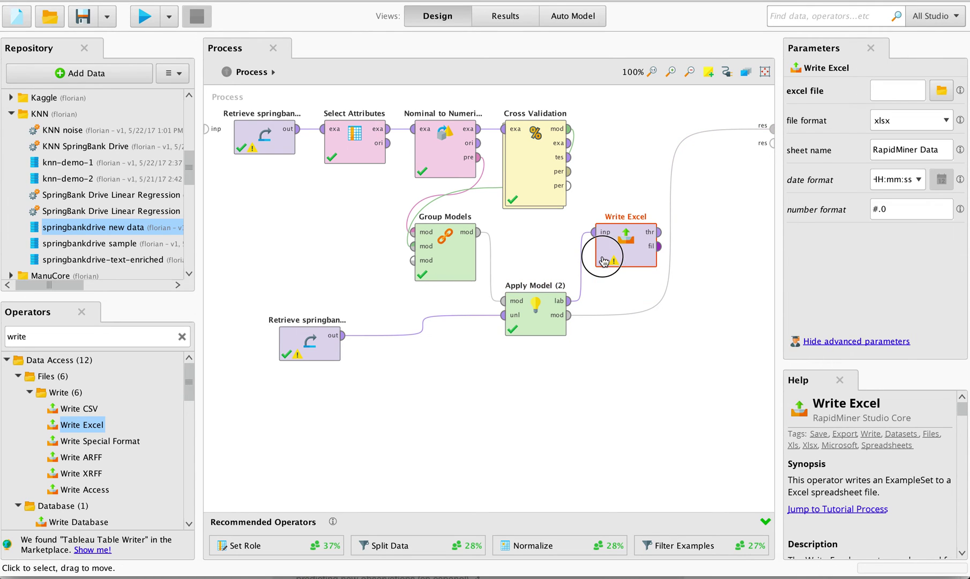
{"action": "left_click", "coordinate": [660, 233]}
{"action": "left_click", "coordinate": [771, 141]}
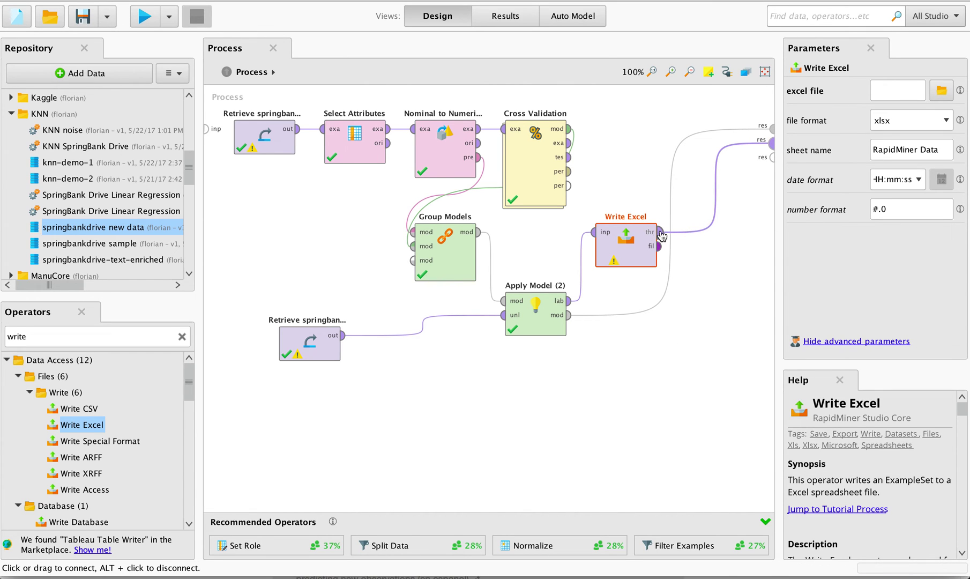
{"action": "mouse_move", "coordinate": [662, 234]}
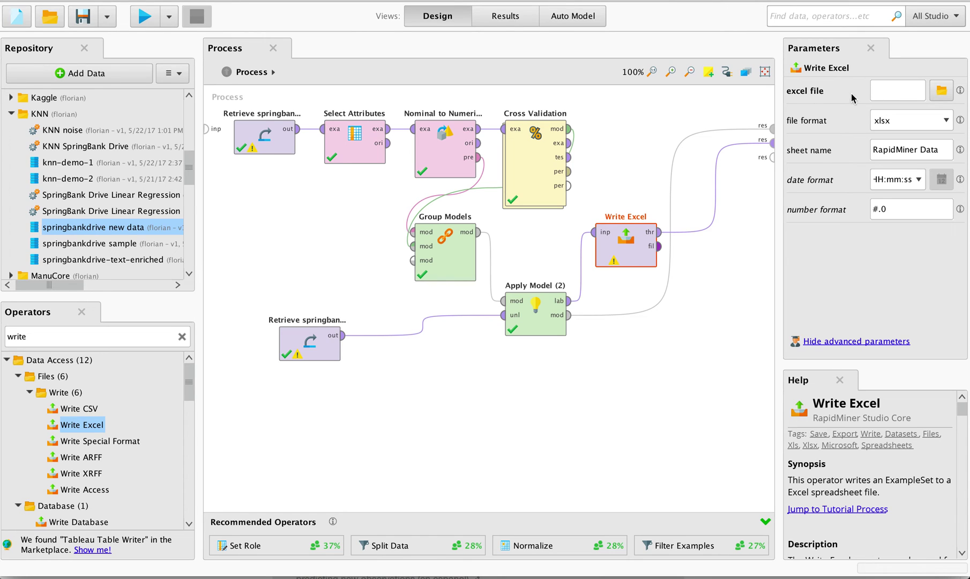
Set the Write Excel file to "Prediction results for new houses" in the home folder and move the operator below the Apply Model (2) output.
{"action": "left_click", "coordinate": [941, 91]}
{"action": "left_click", "coordinate": [383, 240]}
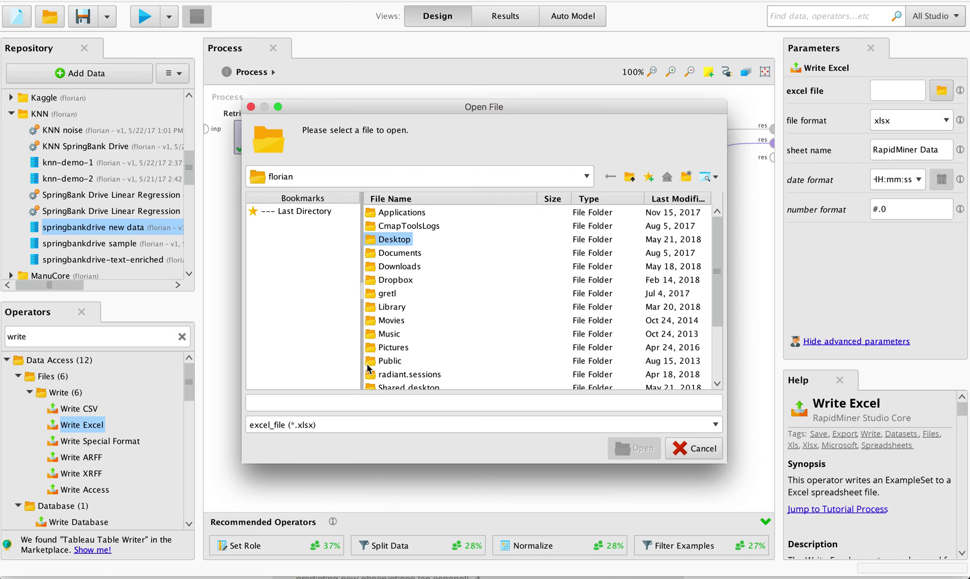
{"action": "left_click", "coordinate": [355, 405]}
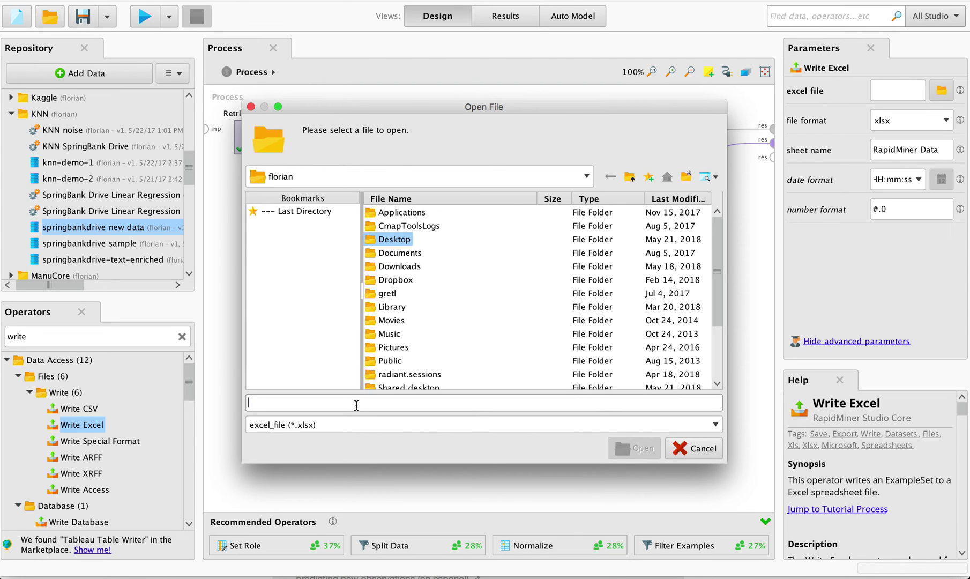
{"action": "type", "text": "Prediction results for new houses"}
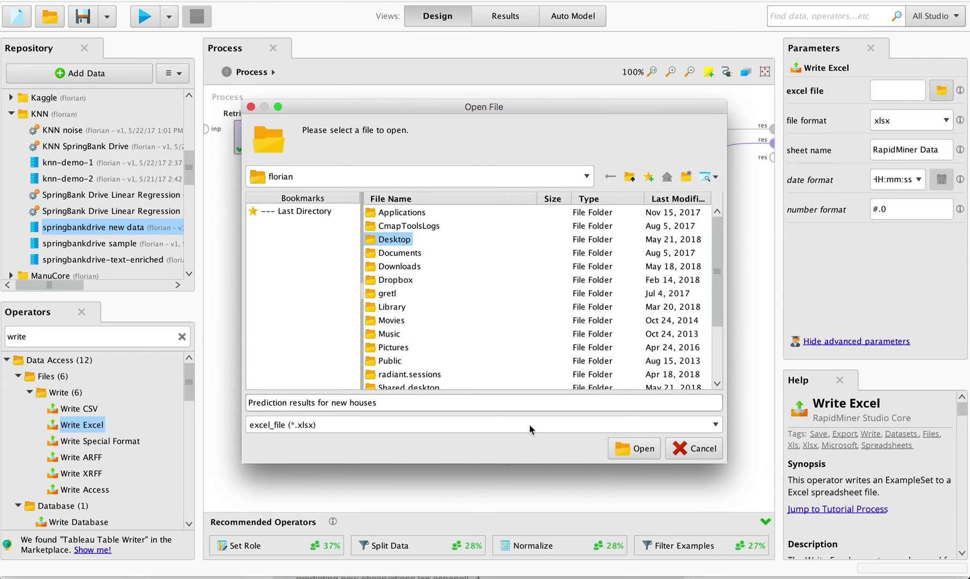
{"action": "left_click", "coordinate": [638, 447]}
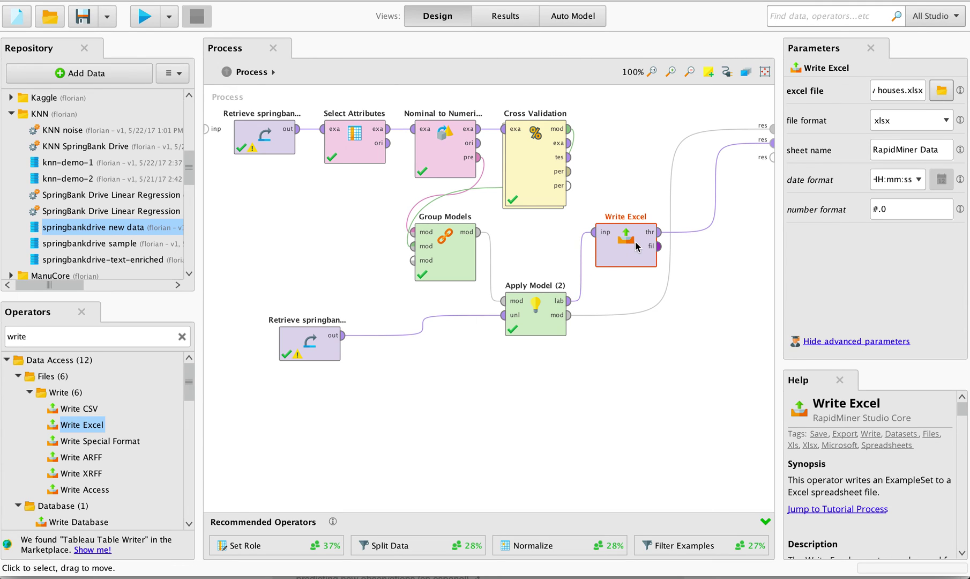
{"action": "left_click_drag", "start_coordinate": [646, 262], "coordinate": [691, 365]}
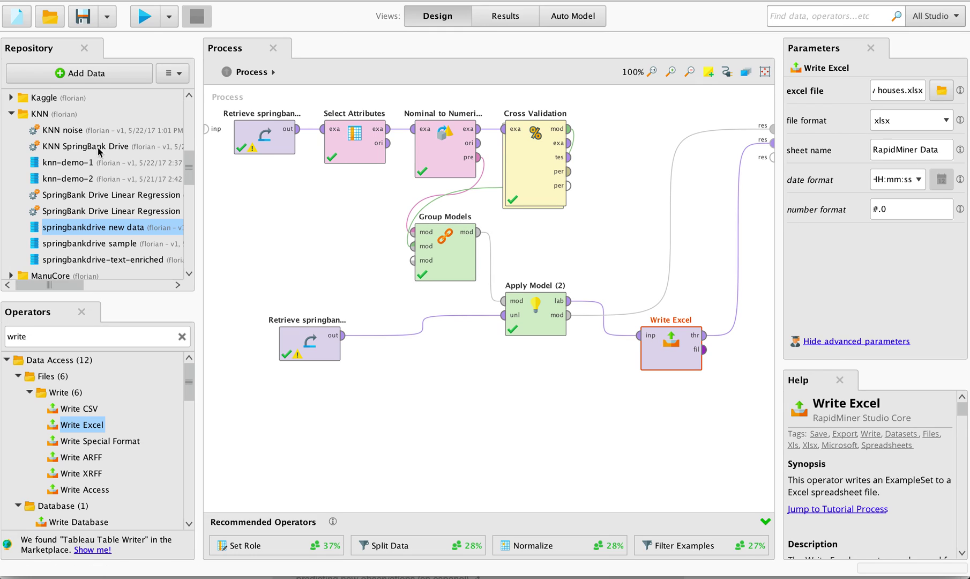
Run the process to export the predictions, check the grouped model result, and return to the process design.
{"action": "left_click", "coordinate": [145, 16]}
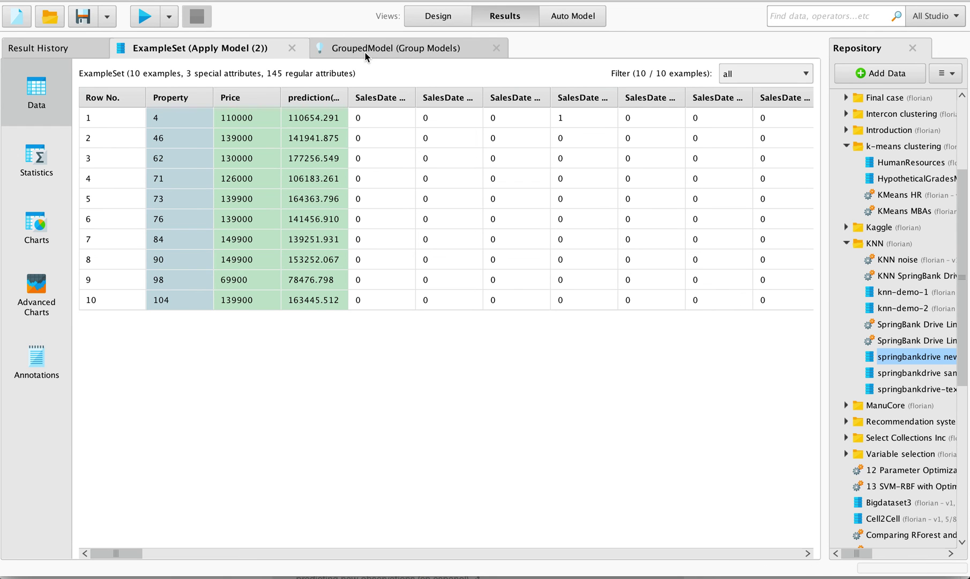
{"action": "left_click", "coordinate": [407, 49]}
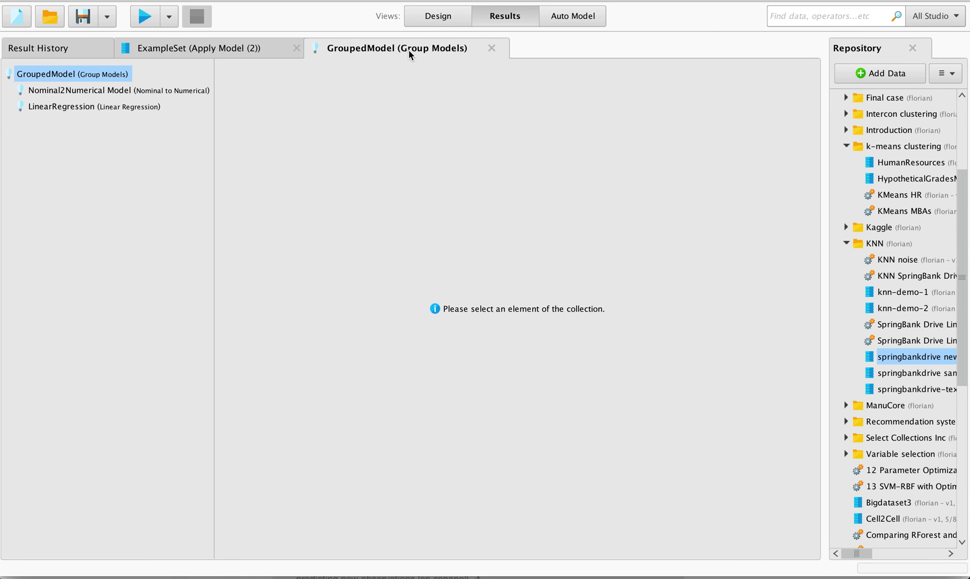
{"action": "left_click", "coordinate": [431, 17]}
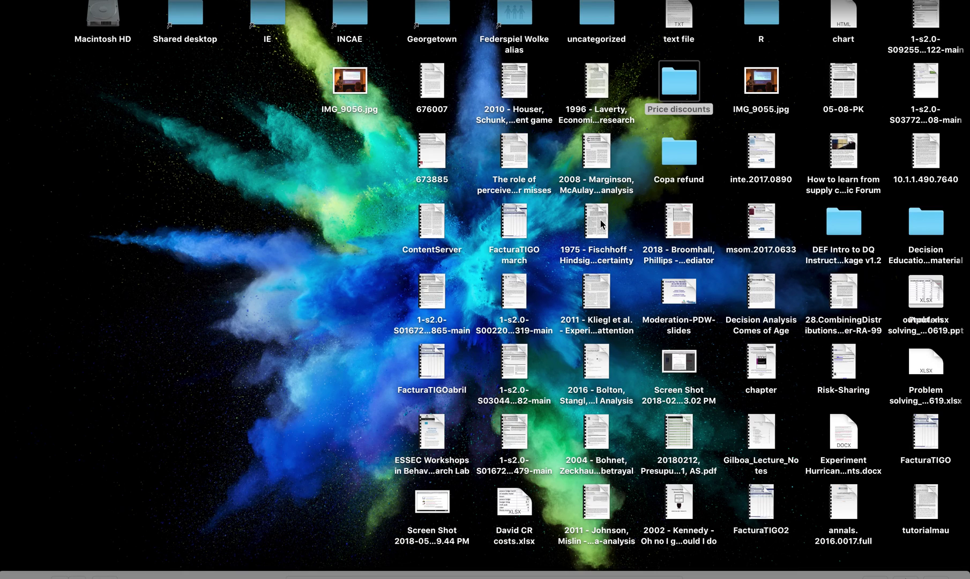
{"action": "left_click", "coordinate": [643, 155]}
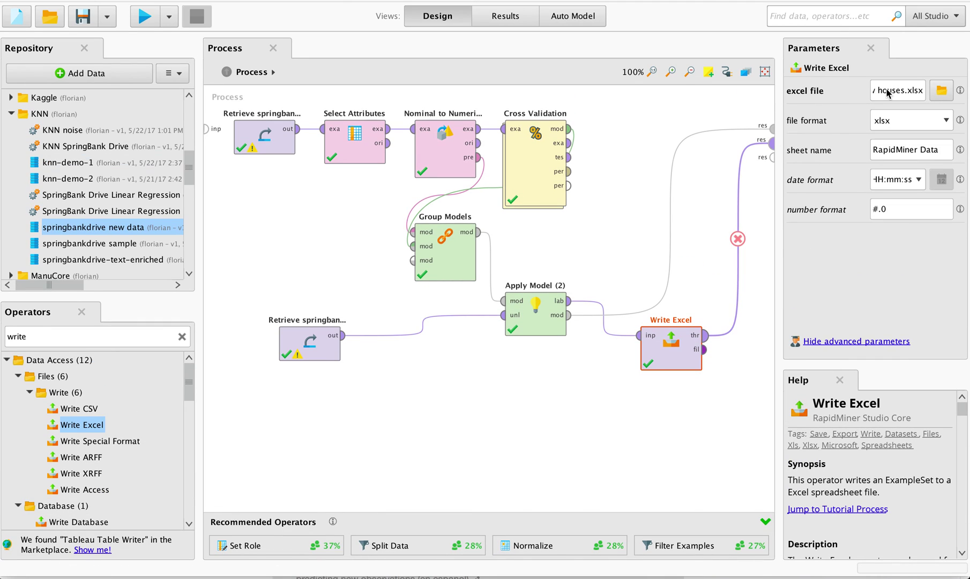
Copy the file name from the Write Excel parameters and open "Prediction results for new houses.xlsx" through a Spotlight search.
{"action": "mouse_move", "coordinate": [907, 95]}
{"action": "left_mouse_down"}
{"action": "mouse_move", "coordinate": [868, 94]}
{"action": "mouse_move", "coordinate": [902, 93]}
{"action": "left_mouse_up"}
{"action": "key", "text": "super+space"}
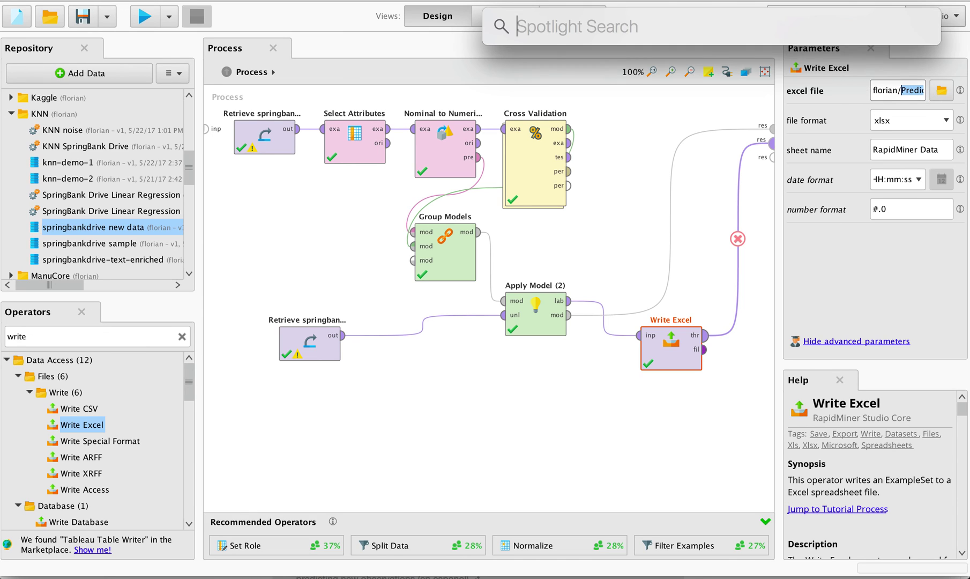
{"action": "type", "text": "Prediction results for new houses.xlsx"}
{"action": "left_click", "coordinate": [564, 66]}
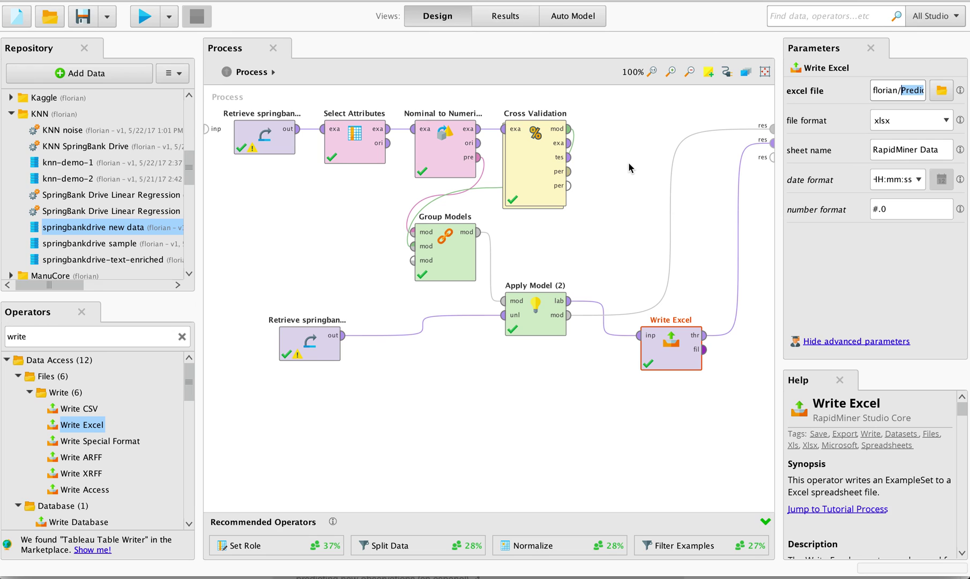
Switch to the exported workbook in Excel and select the prediction(Price) values in ER2:ER11.
{"action": "mouse_move", "coordinate": [706, 555]}
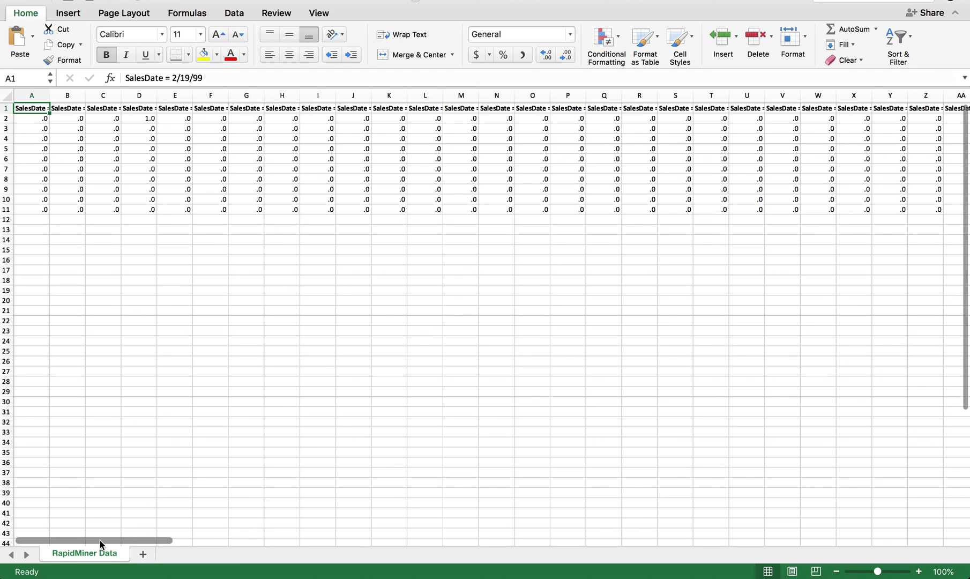
{"action": "left_click_drag", "start_coordinate": [100, 543], "coordinate": [852, 545]}
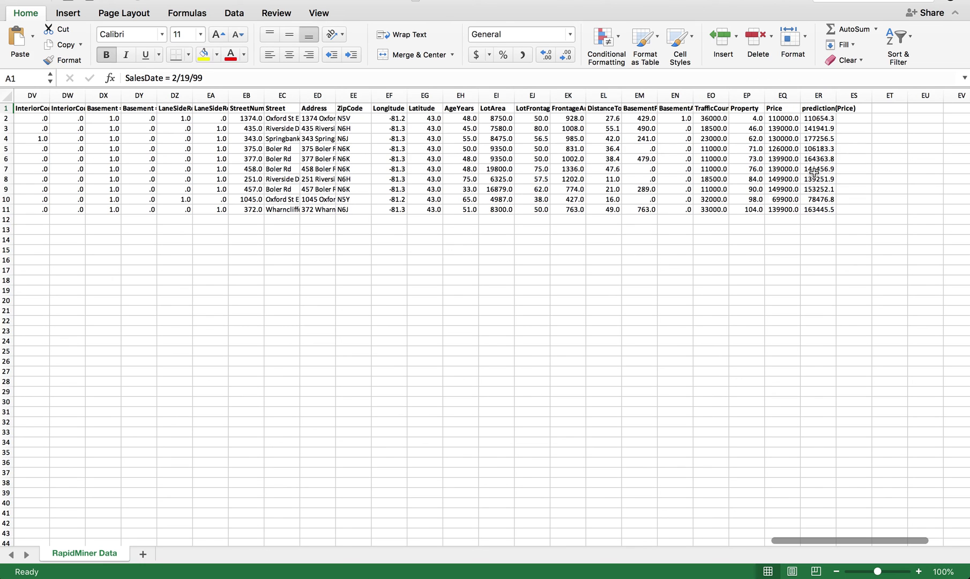
{"action": "left_click_drag", "start_coordinate": [814, 118], "coordinate": [812, 204]}
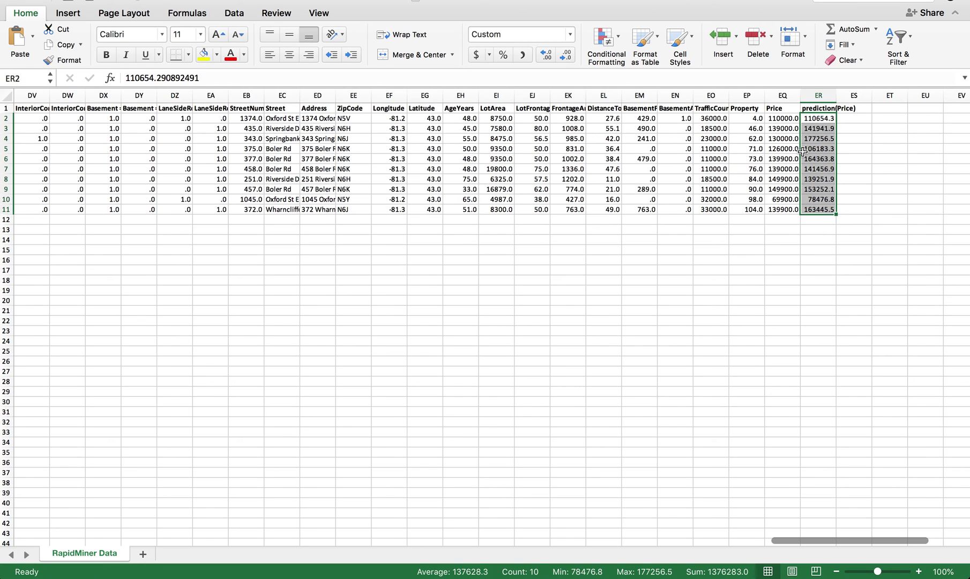